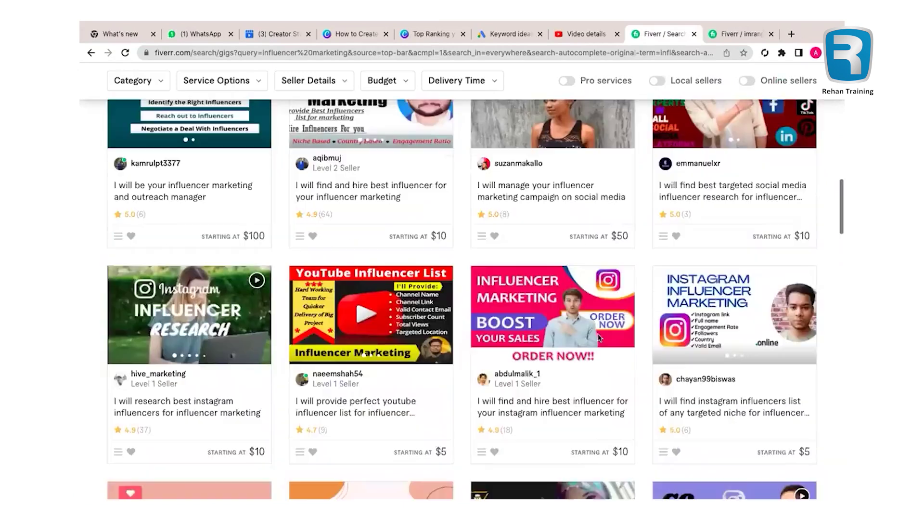
Look through the influencer marketing gigs in the search results, comparing their titles and prices.
scroll(598, 334, down, 4)
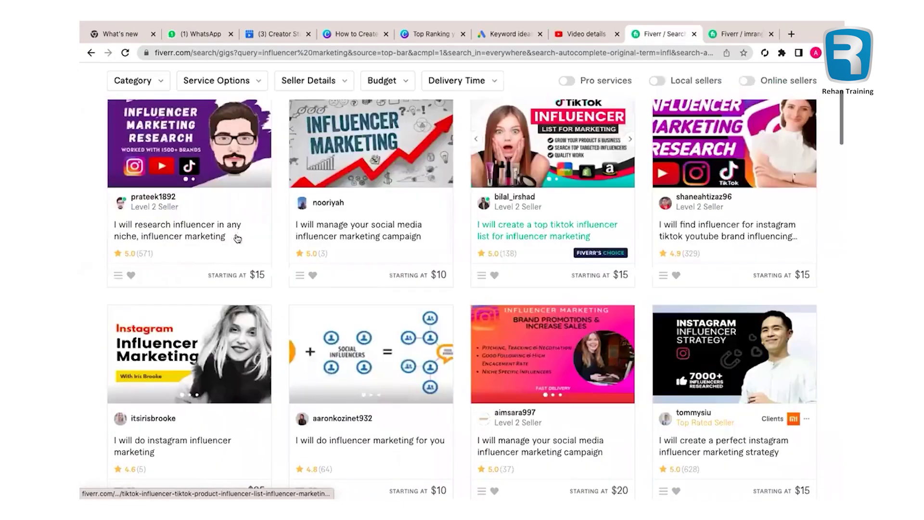
scroll(337, 231, down, 1)
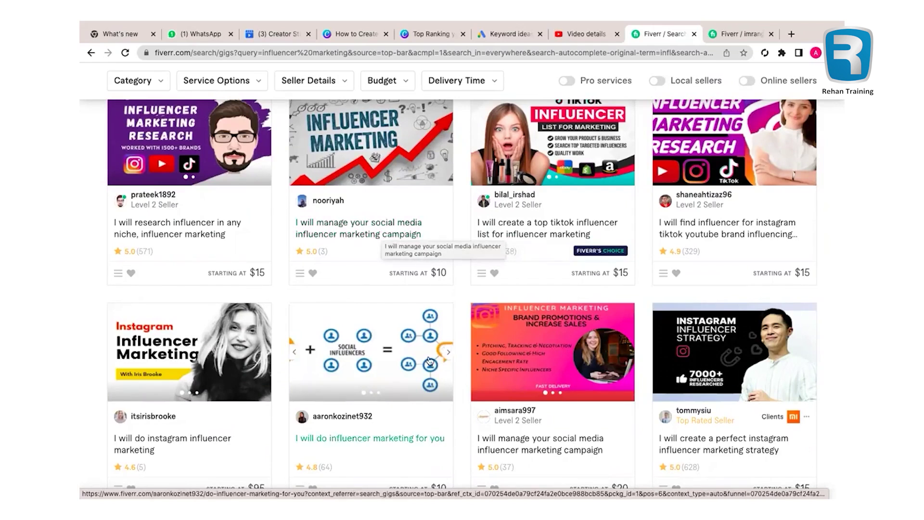
scroll(430, 361, down, 2)
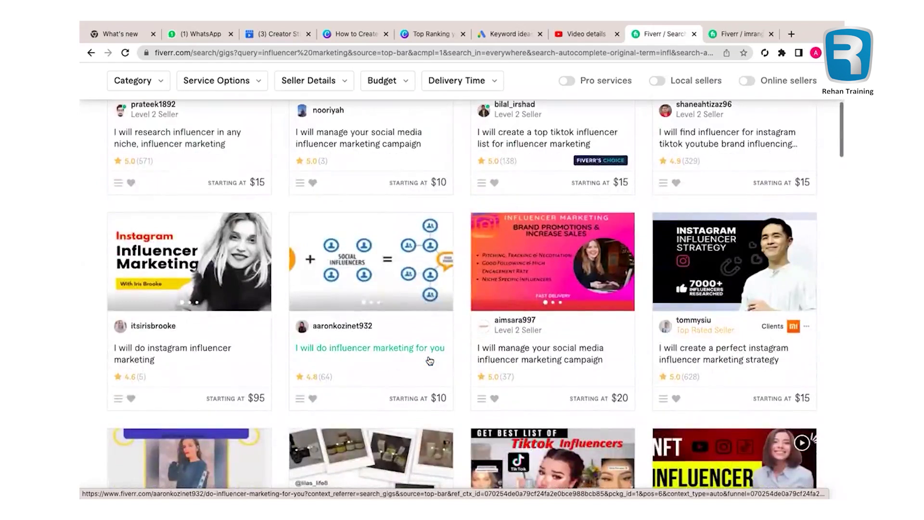
scroll(429, 361, down, 2)
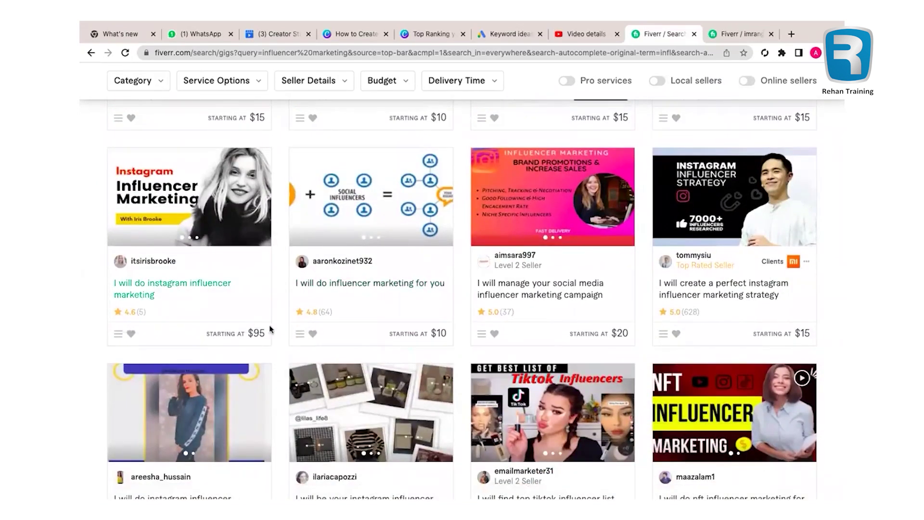
Switch to the new gig form and start the gig title with "find best instgram".
click(741, 33)
click(437, 229)
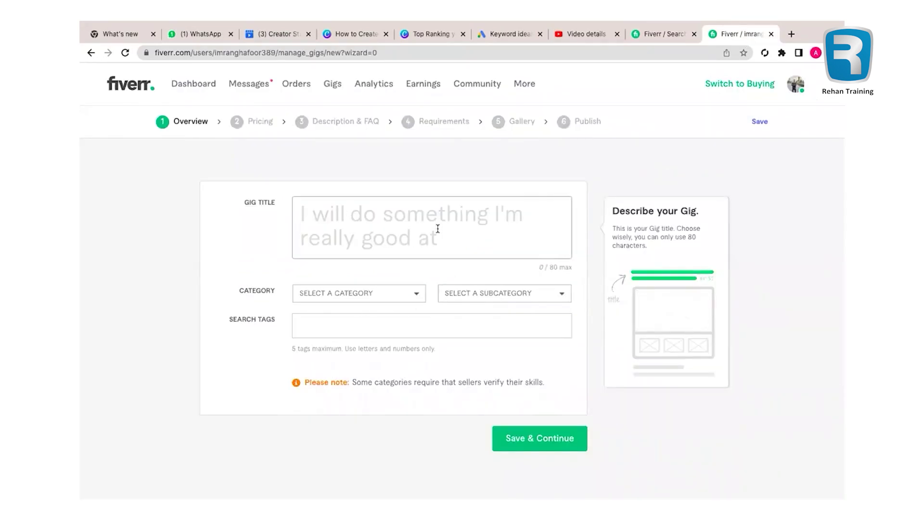
text(fins)
key(BackSpace)
key(BackSpace)
text(d best inta)
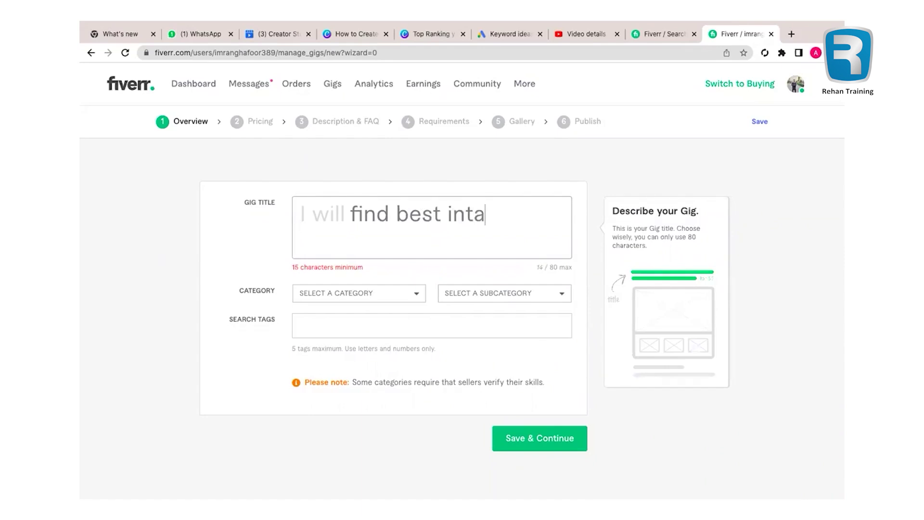
key(BackSpace)
key(BackSpace)
text(st)
text(gr)
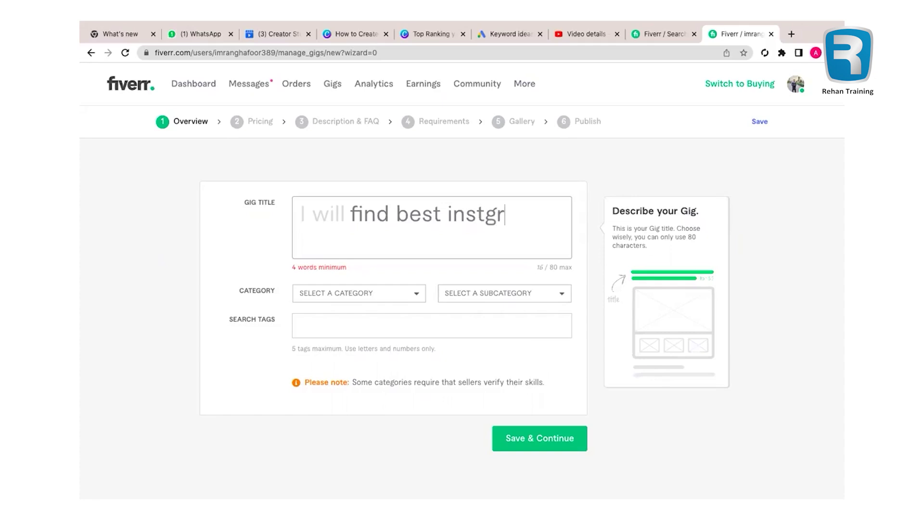
text(am in)
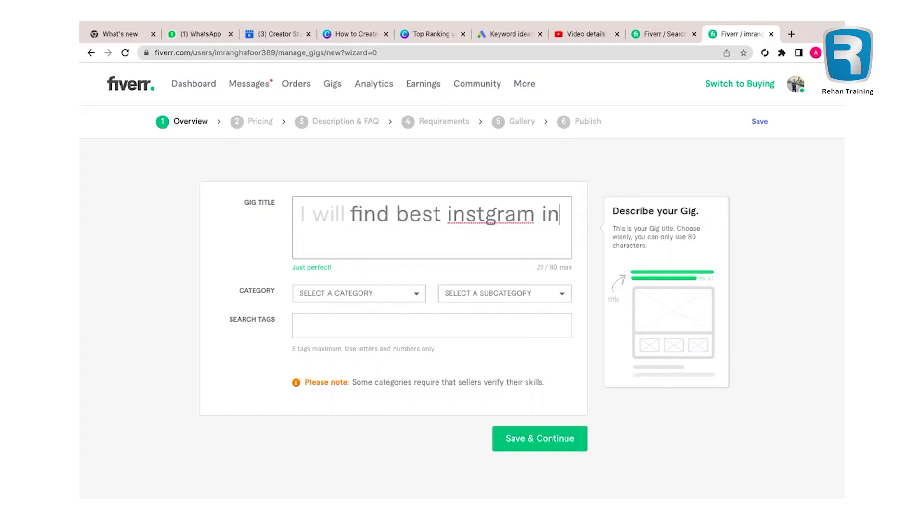
text(fluencer)
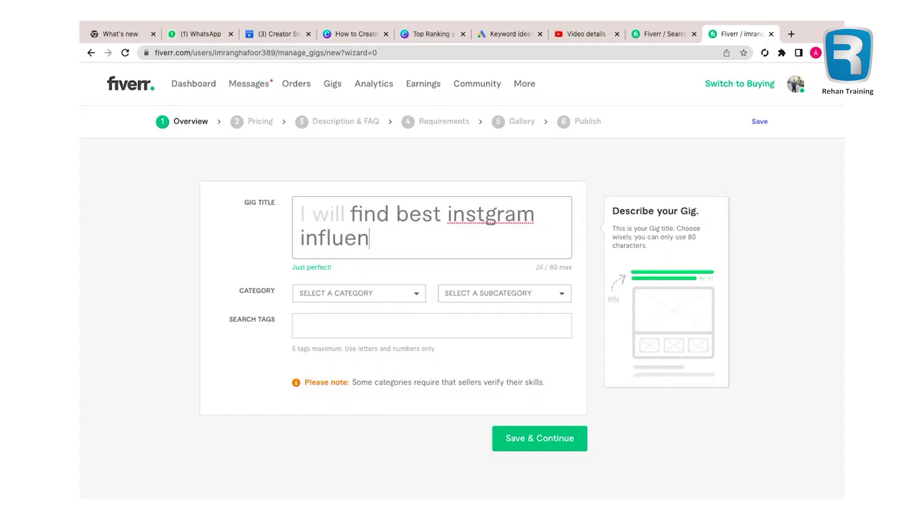
key(BackSpace)
key(BackSpace)
key(BackSpace)
key(BackSpace)
key(BackSpace)
key(BackSpace)
key(BackSpace)
key(BackSpace)
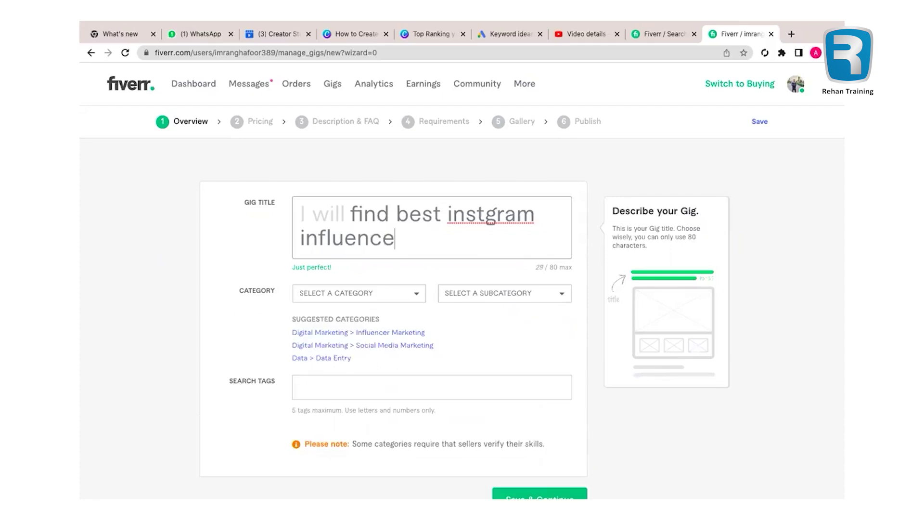
key(BackSpace)
key(BackSpace)
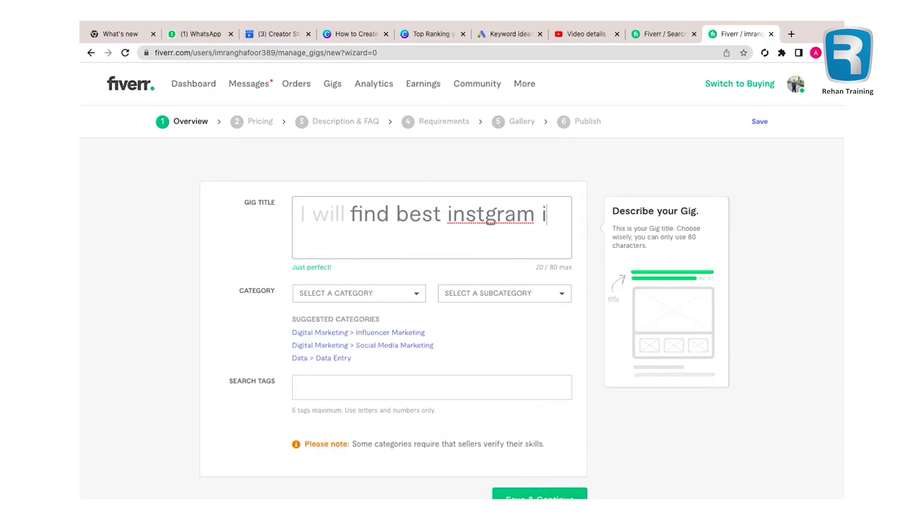
Complete the gig title with "youtube influencer for influencers marketing".
text(youtube )
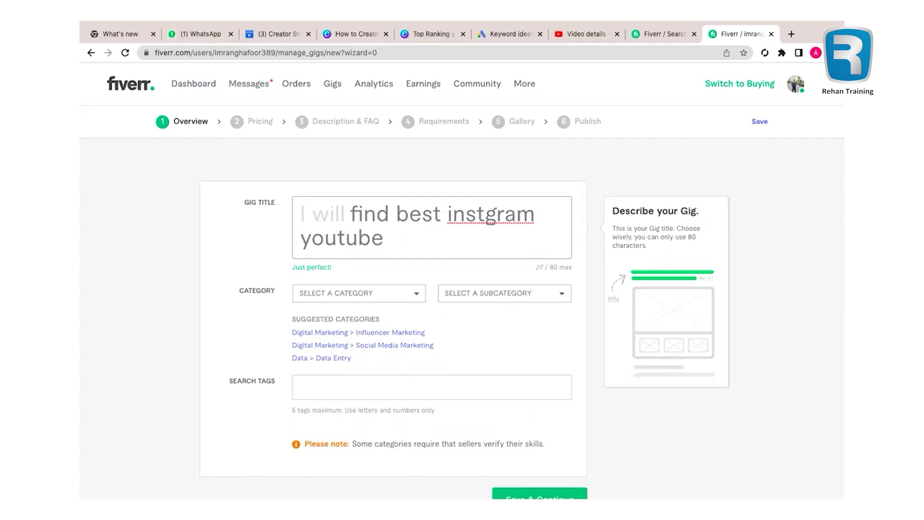
text(influencers)
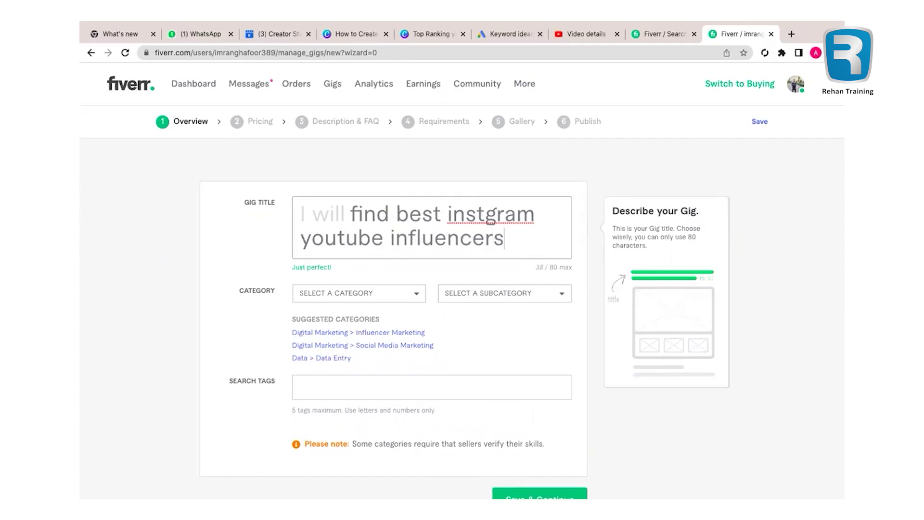
key(BackSpace)
text(for influencers mar)
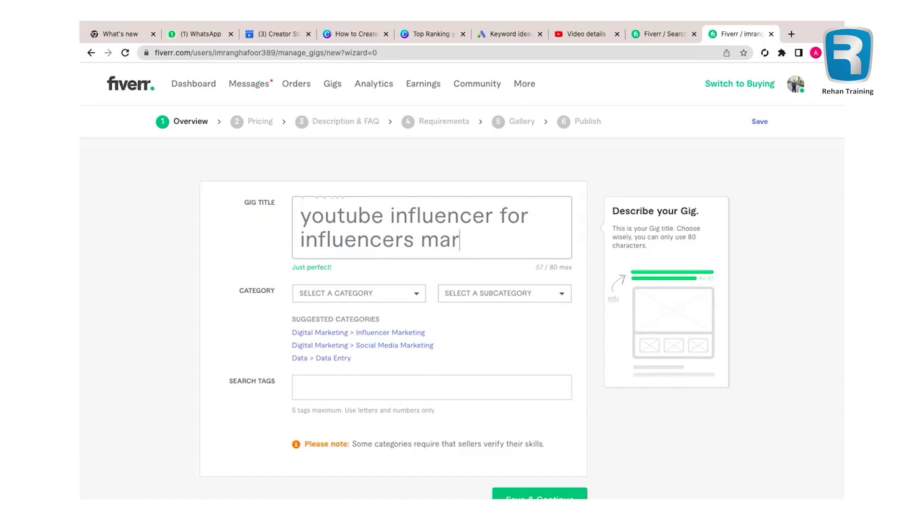
text(keting)
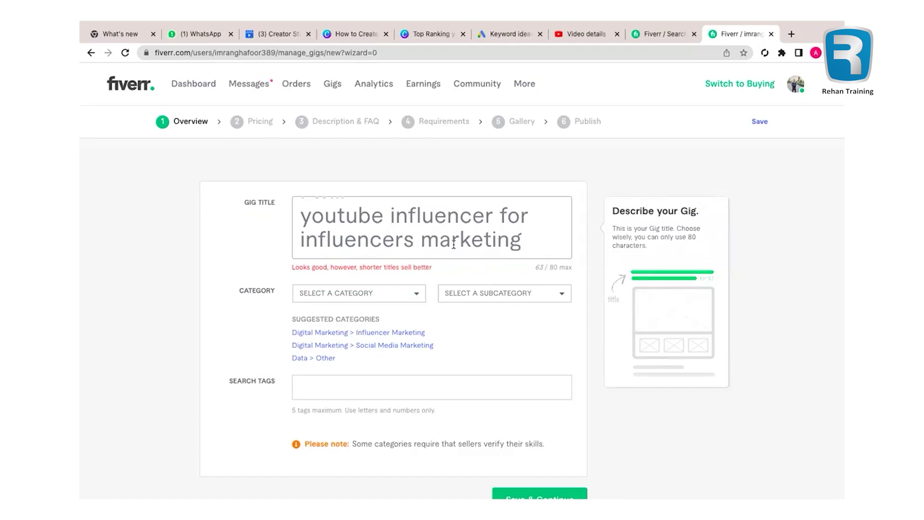
Correct the misspelled word in the gig title to "instagram".
scroll(453, 245, up, 2)
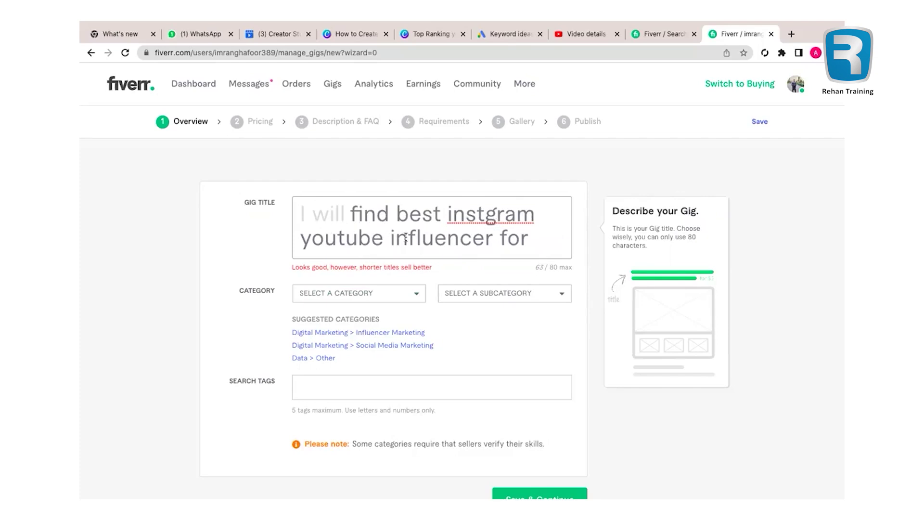
click(486, 222)
text(a)
Read through the full gig title from beginning to end to check its wording.
scroll(504, 242, down, 1)
scroll(504, 243, up, 1)
scroll(504, 242, down, 1)
scroll(504, 242, up, 1)
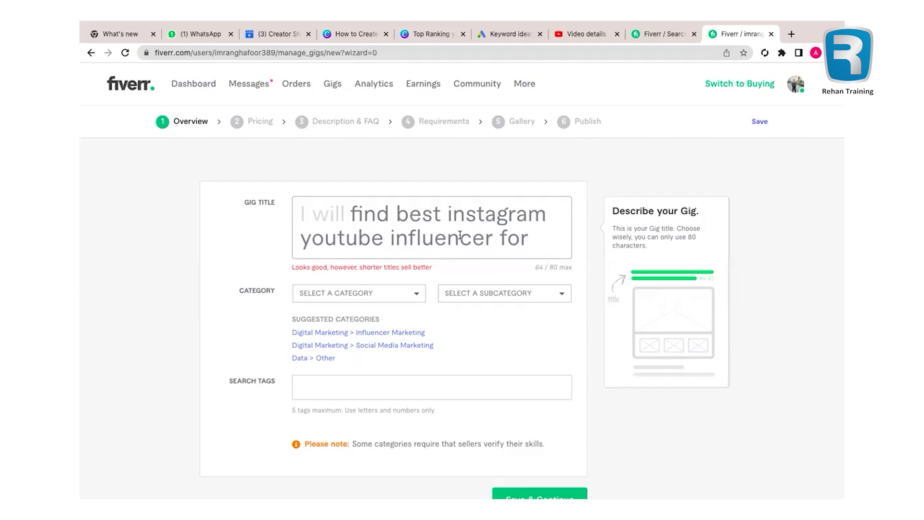
scroll(461, 235, down, 1)
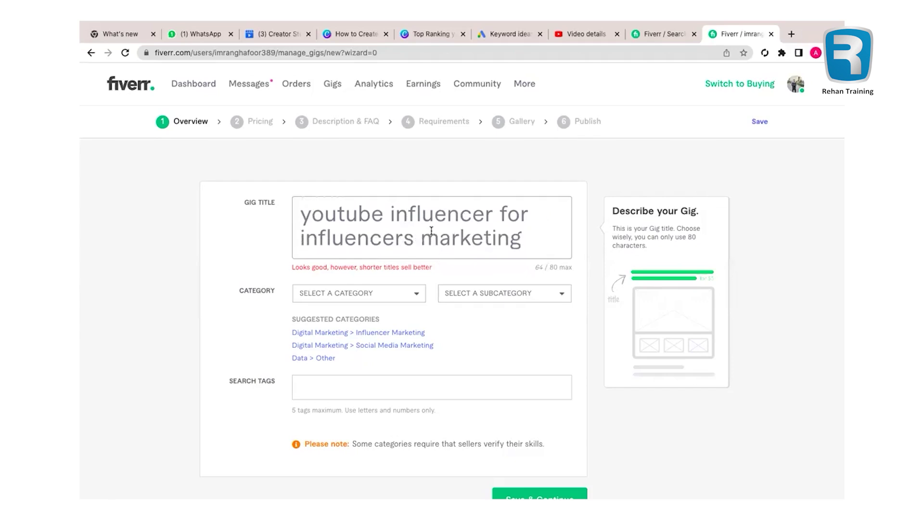
scroll(432, 231, up, 1)
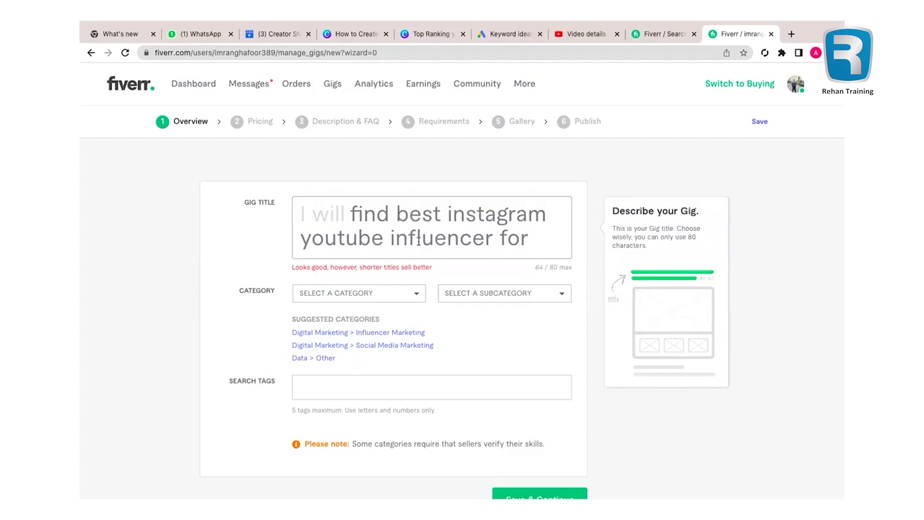
scroll(418, 241, down, 1)
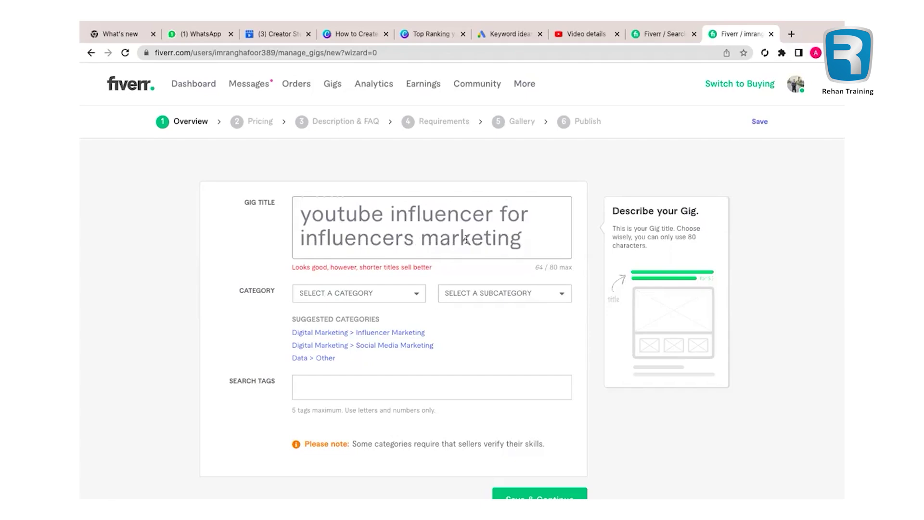
scroll(436, 233, up, 1)
scroll(436, 234, down, 1)
scroll(399, 236, up, 1)
click(366, 196)
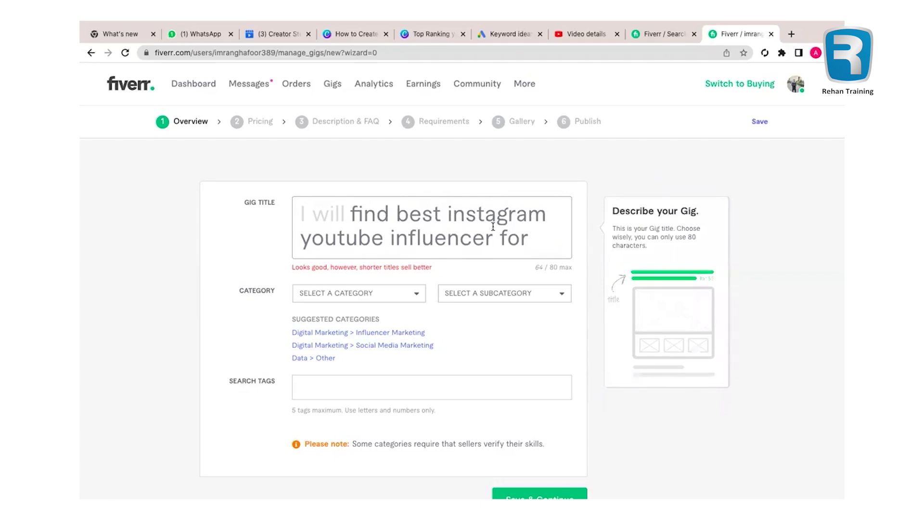
scroll(492, 226, down, 1)
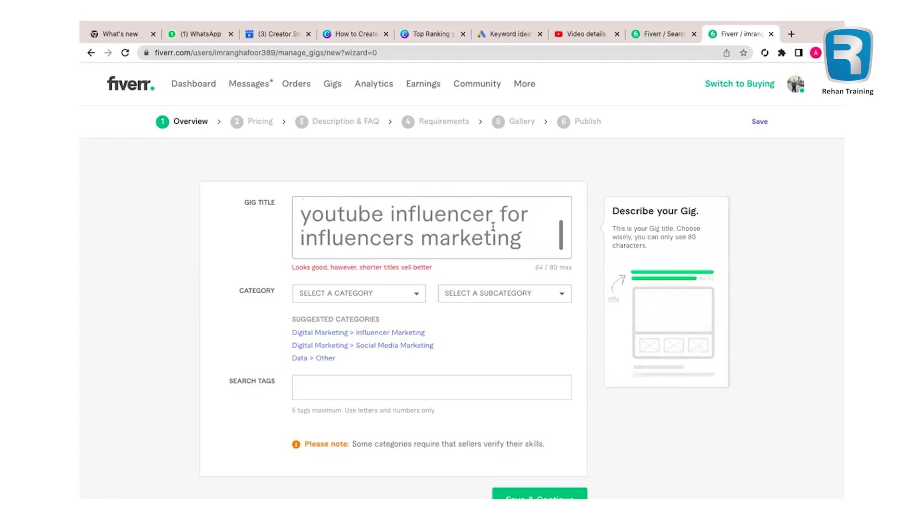
Choose the suggested category Digital Marketing > Influencer Marketing and set the service type to Strategy & Research.
click(402, 334)
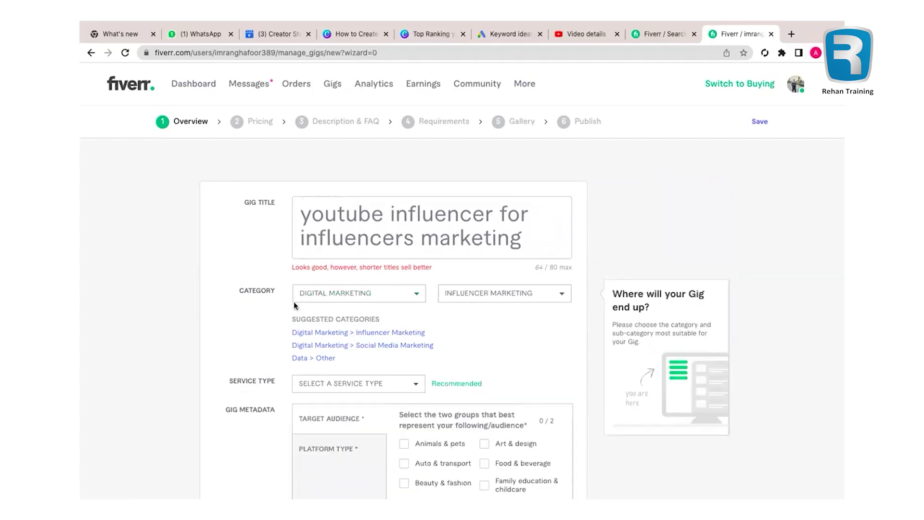
scroll(440, 299, down, 2)
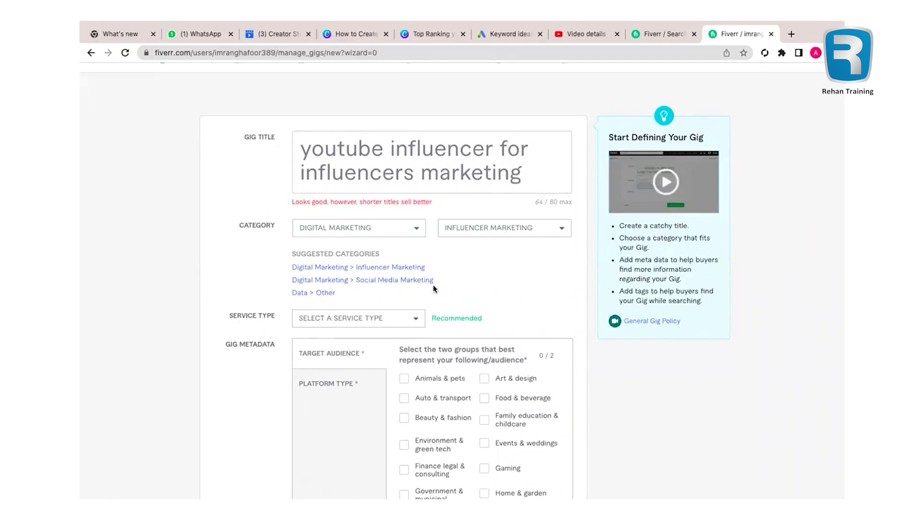
scroll(433, 289, down, 1)
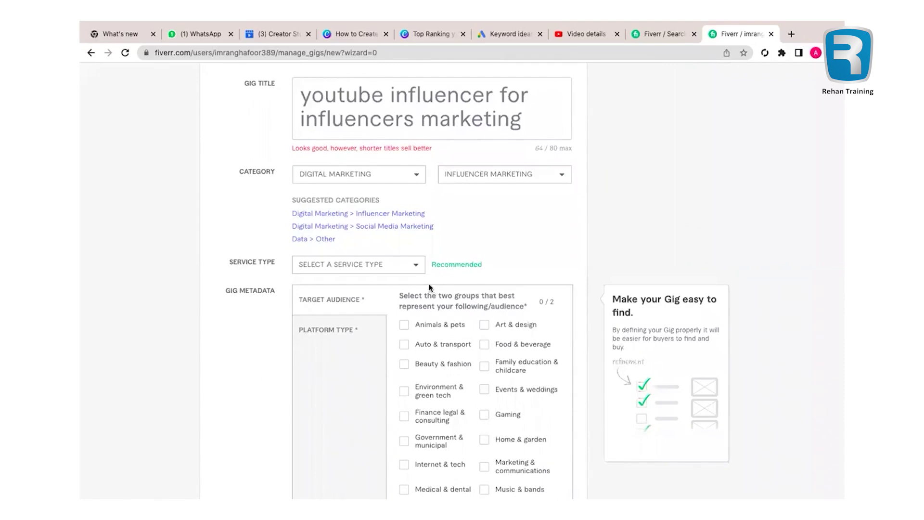
click(409, 266)
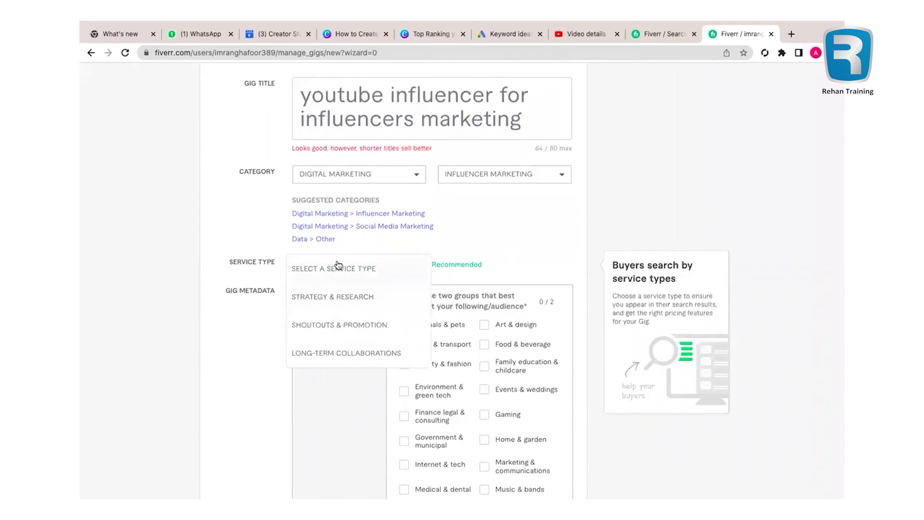
click(330, 297)
Select Beauty & fashion and Family education & childcare as the gig's target audience.
scroll(495, 345, down, 3)
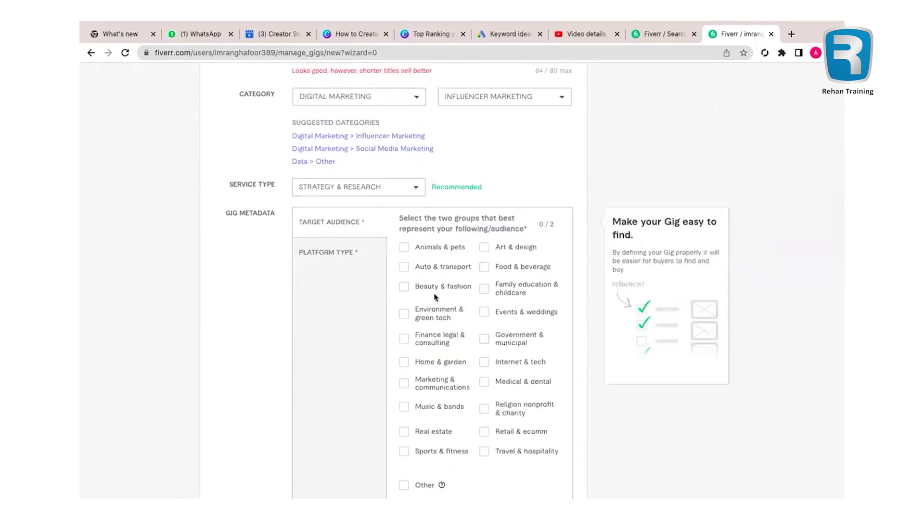
click(405, 288)
click(484, 290)
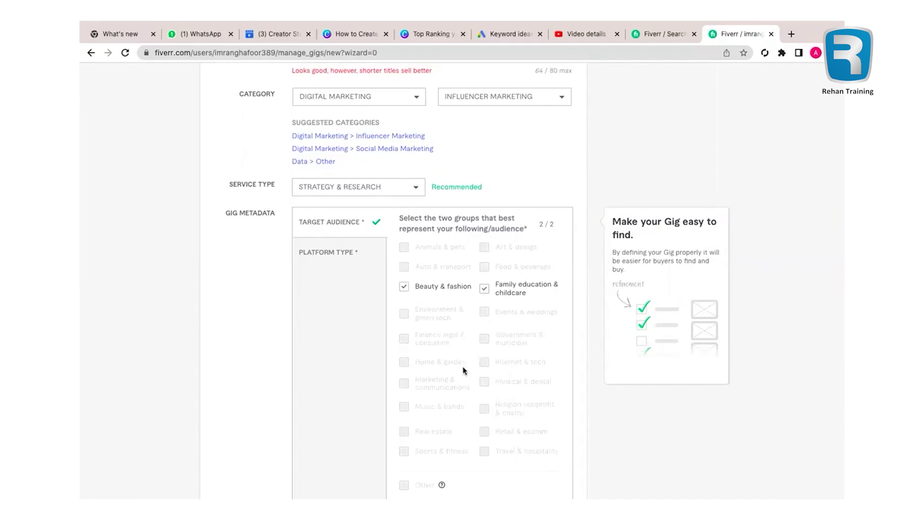
Add "Instagram influencer" as the gig's first search tag.
scroll(420, 378, down, 3)
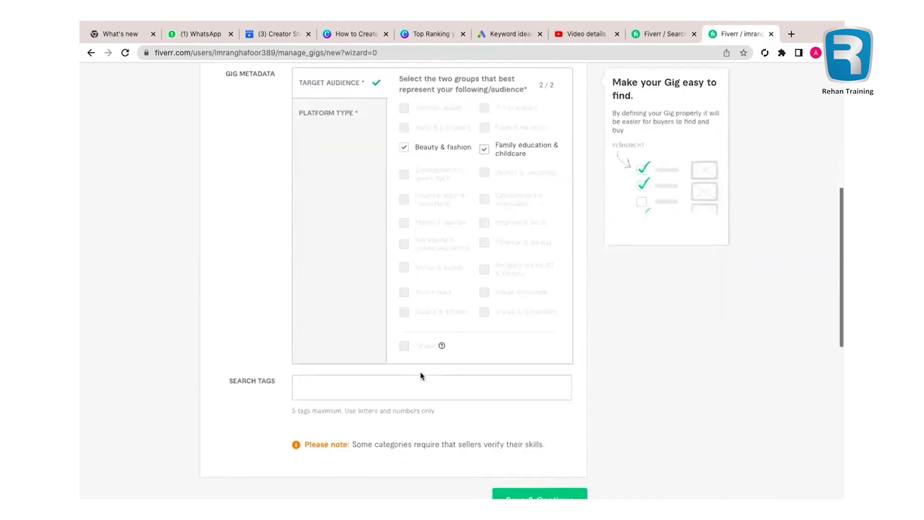
click(350, 387)
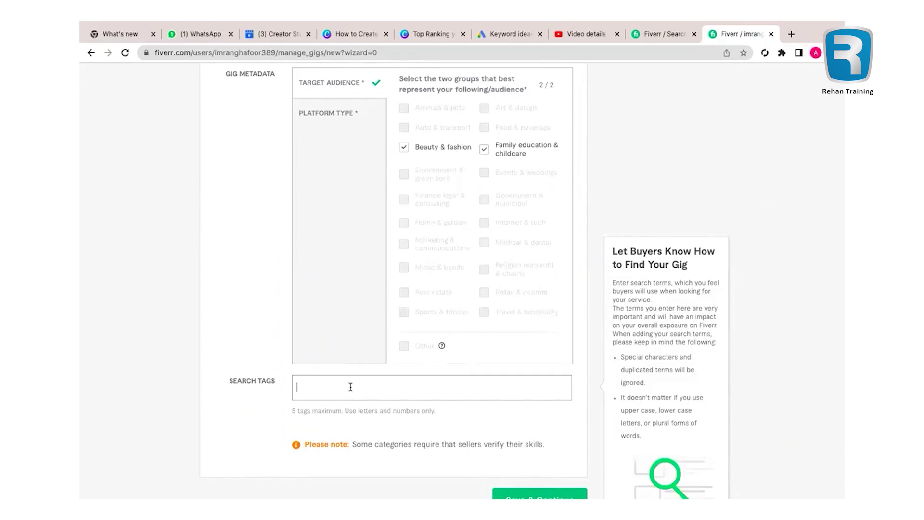
text(Instgra)
key(BackSpace)
key(BackSpace)
key(BackSpace)
text(agram)
key(BackSpace)
key(BackSpace)
key(BackSpace)
key(BackSpace)
key(BackSpace)
key(BackSpace)
text(tagram influencer)
key(Return)
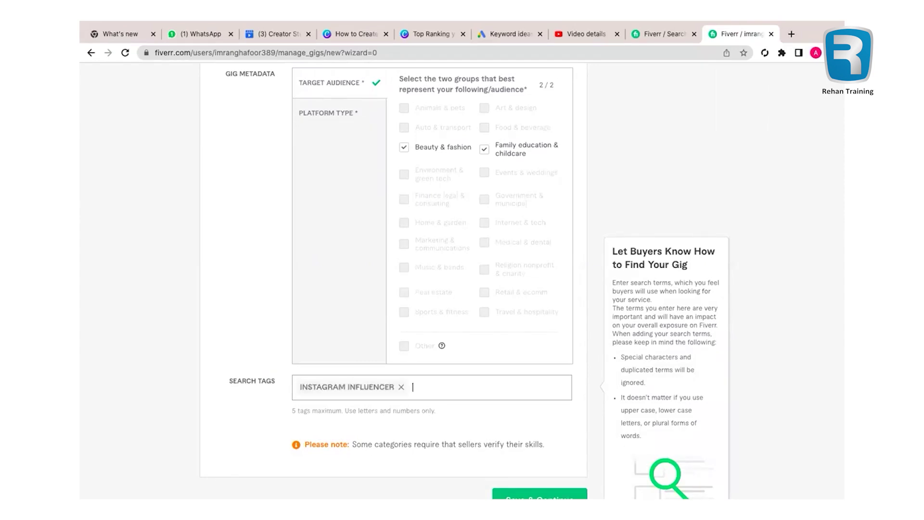
Add "youtube influencers" and "influencers marketing" to the gig's search tags, using the gig title's wording as a guide.
scroll(400, 317, up, 7)
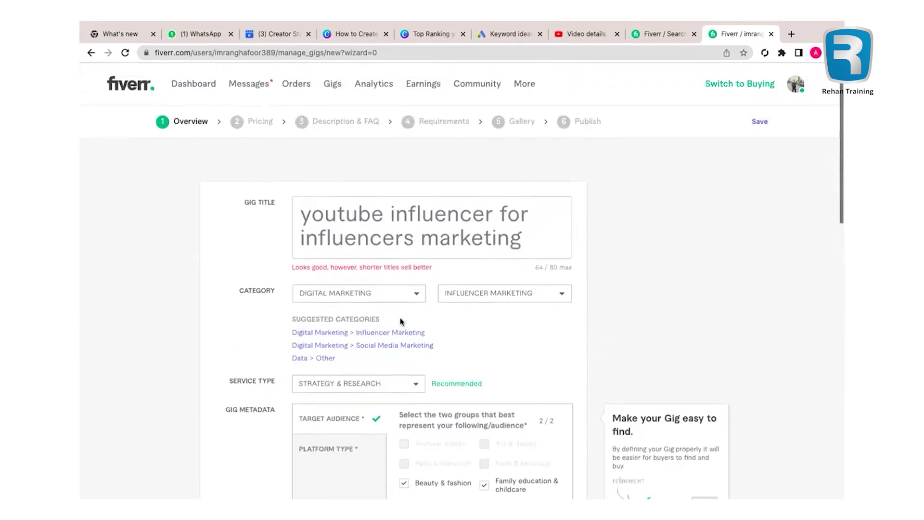
click(403, 223)
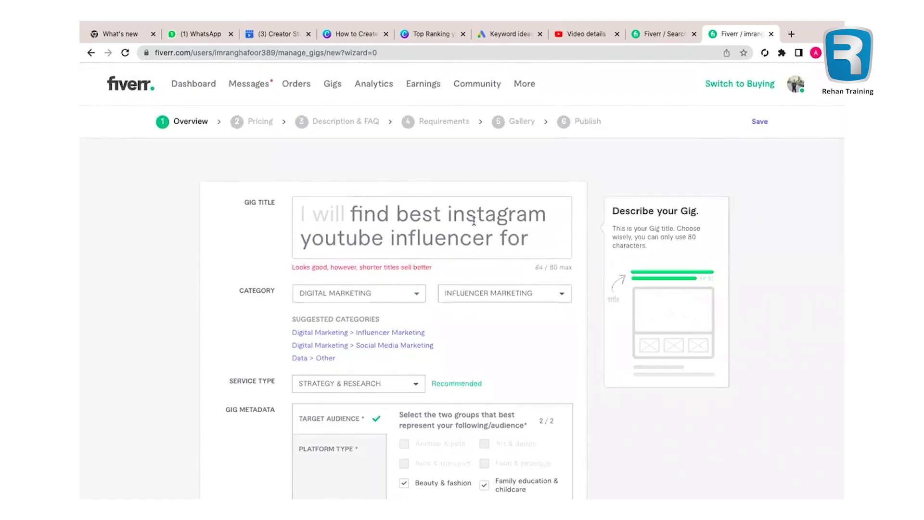
scroll(391, 241, down, 2)
scroll(391, 241, up, 2)
scroll(446, 271, down, 10)
click(426, 243)
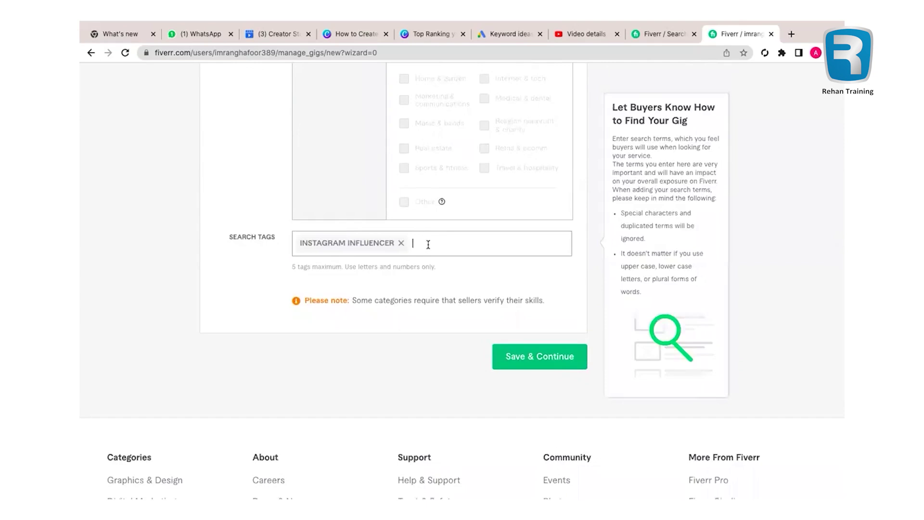
text(youtu)
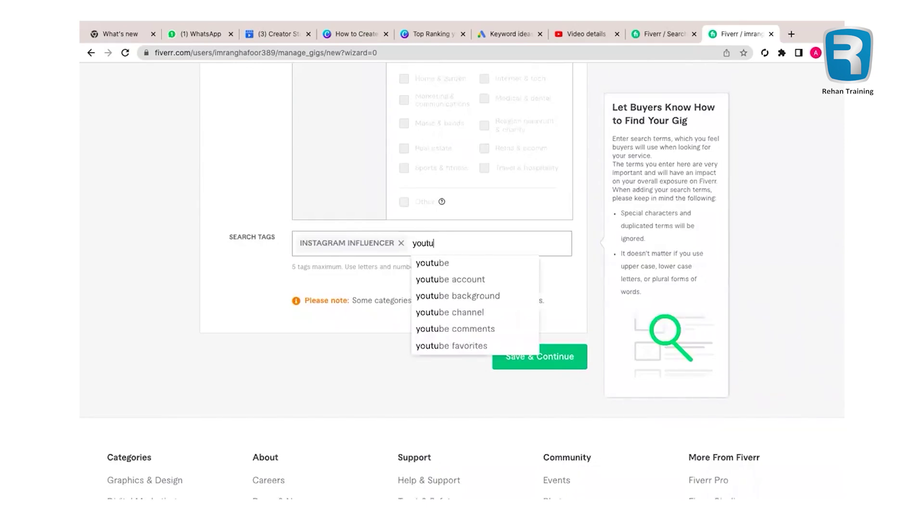
text(be influencers)
key(Return)
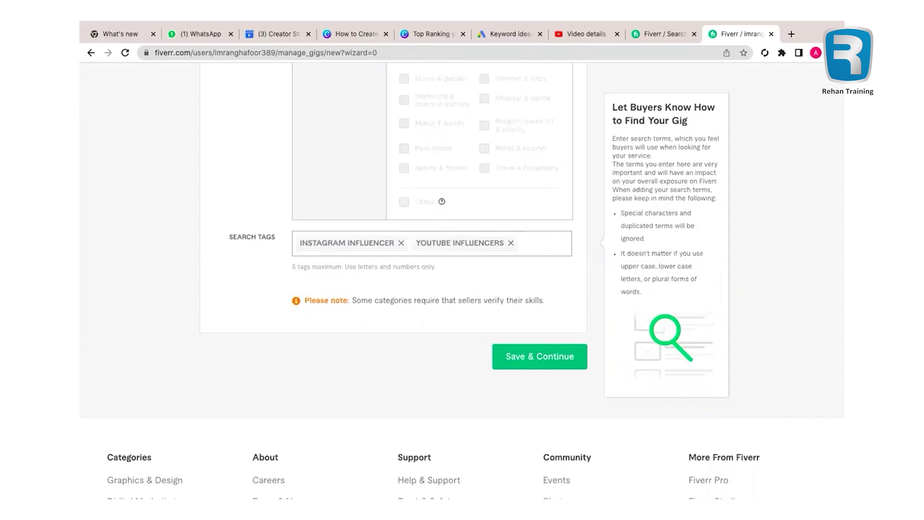
text(influencers marketing)
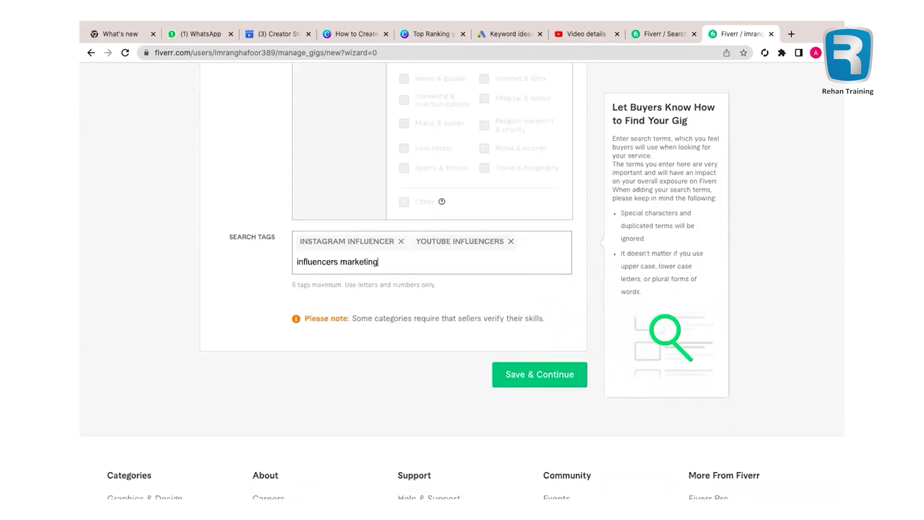
key(Return)
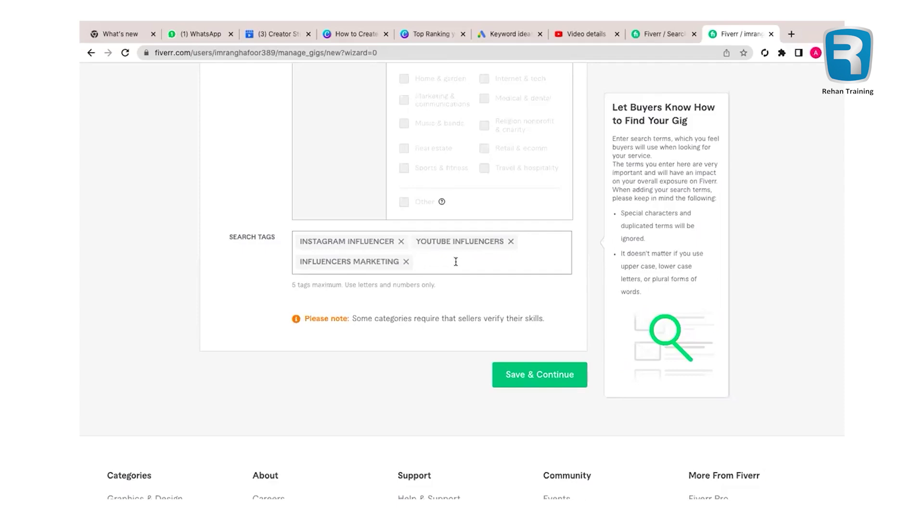
Add "influencer" as another search tag and try to save the gig overview.
text(infl)
key(BackSpace)
key(BackSpace)
key(BackSpace)
key(BackSpace)
key(BackSpace)
key(BackSpace)
key(BackSpace)
key(BackSpace)
key(BackSpace)
key(BackSpace)
key(BackSpace)
text(influencer)
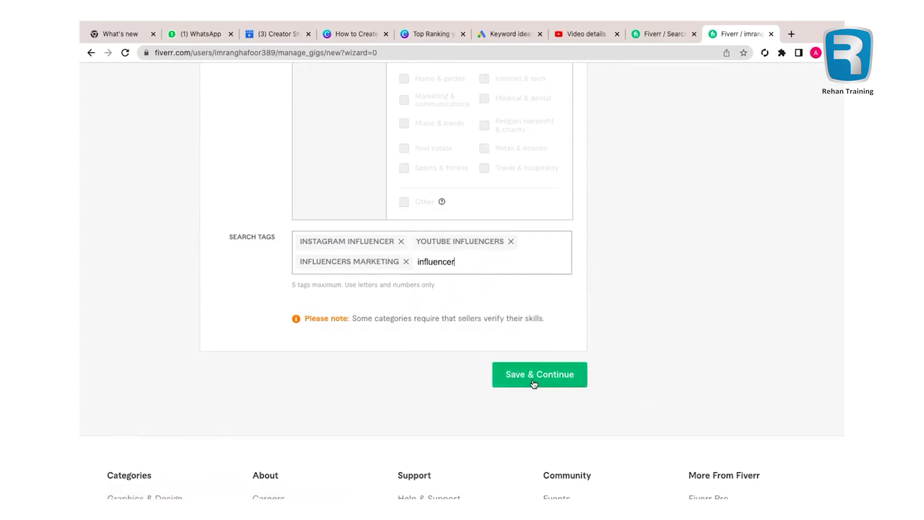
key(Return)
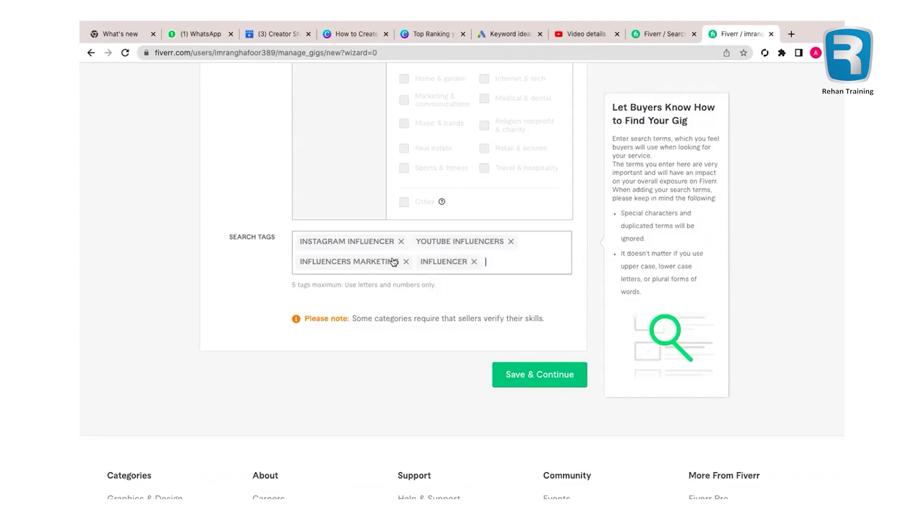
click(521, 380)
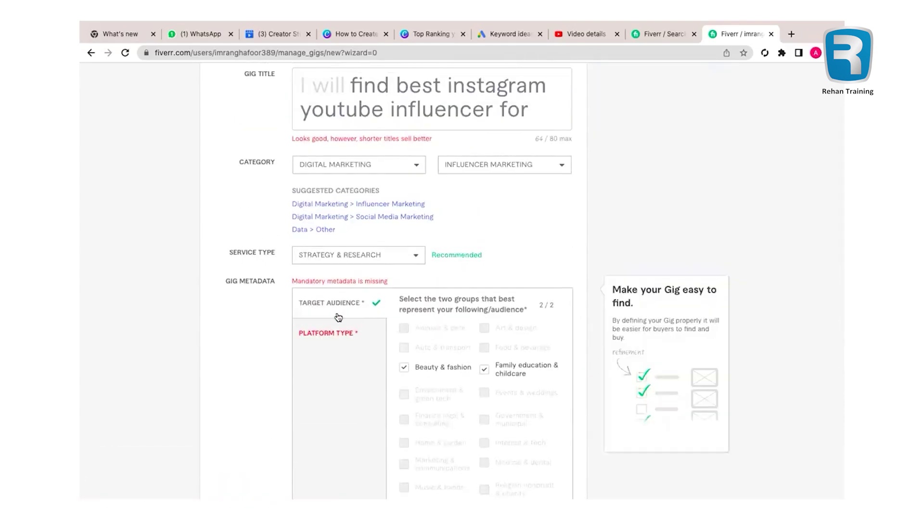
Set the platform type in the gig metadata to Instagram.
scroll(461, 332, down, 2)
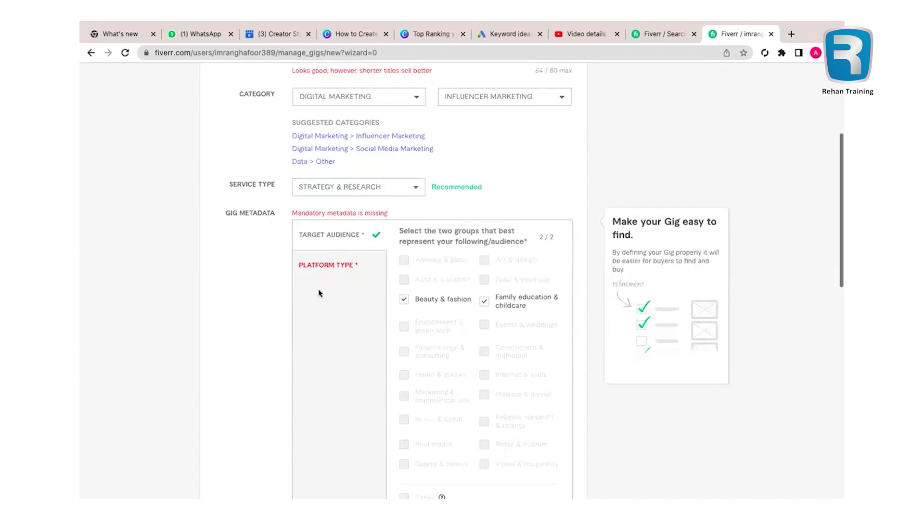
click(326, 264)
click(469, 264)
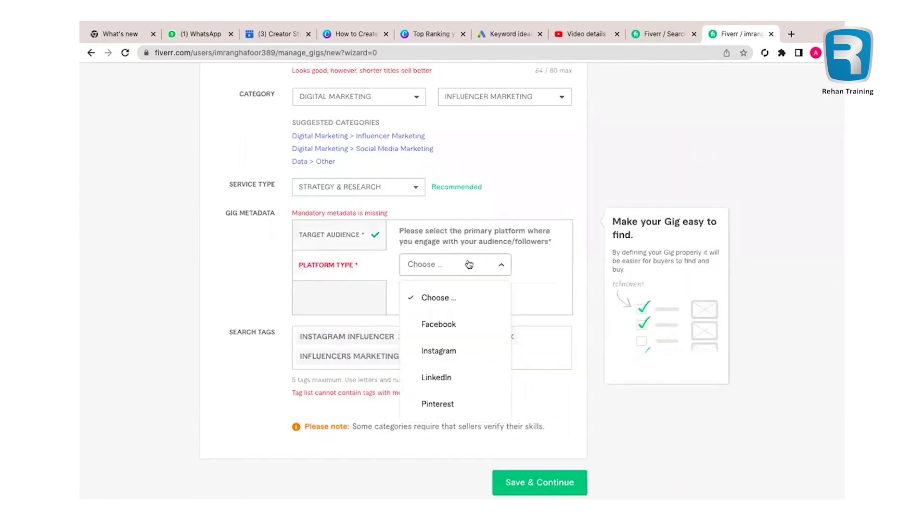
click(438, 352)
scroll(462, 328, down, 2)
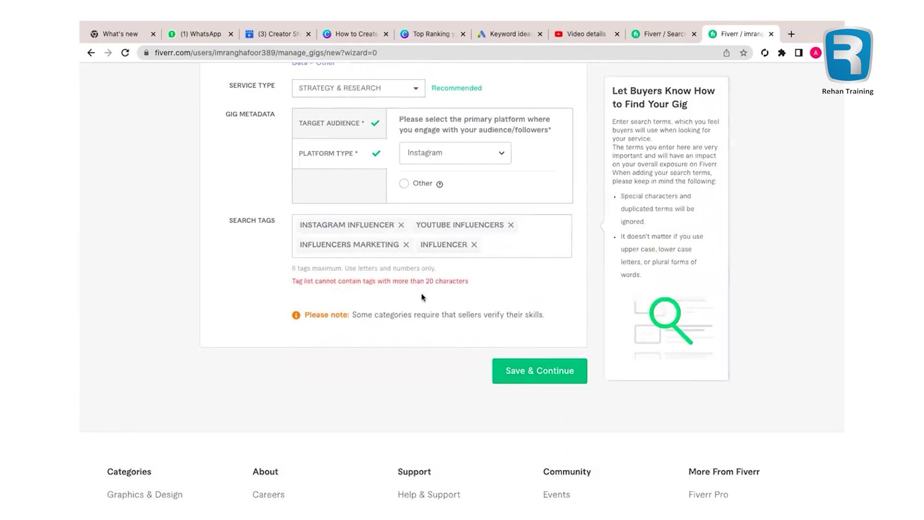
Replace the tags "youtube influencers" and "influencers marketing" with "influencer marketing" and "youtube influencer", and save the overview to continue to pricing.
click(511, 224)
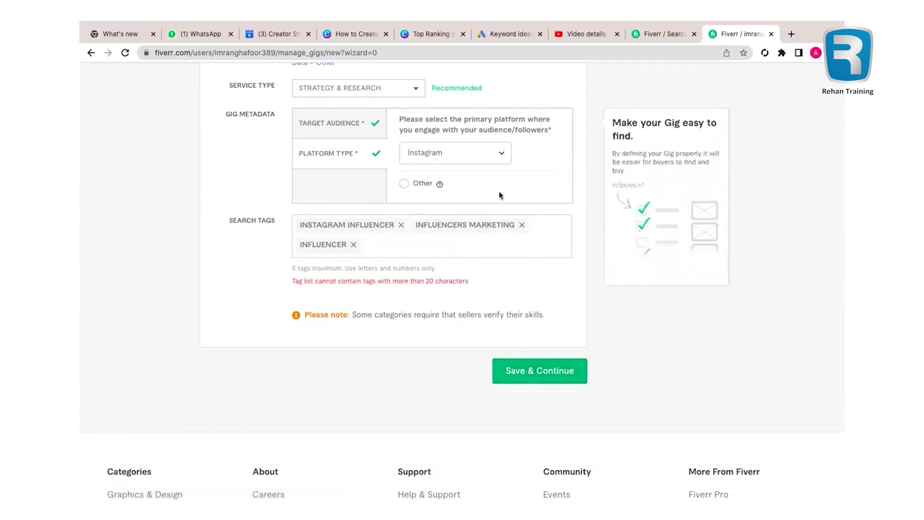
click(522, 225)
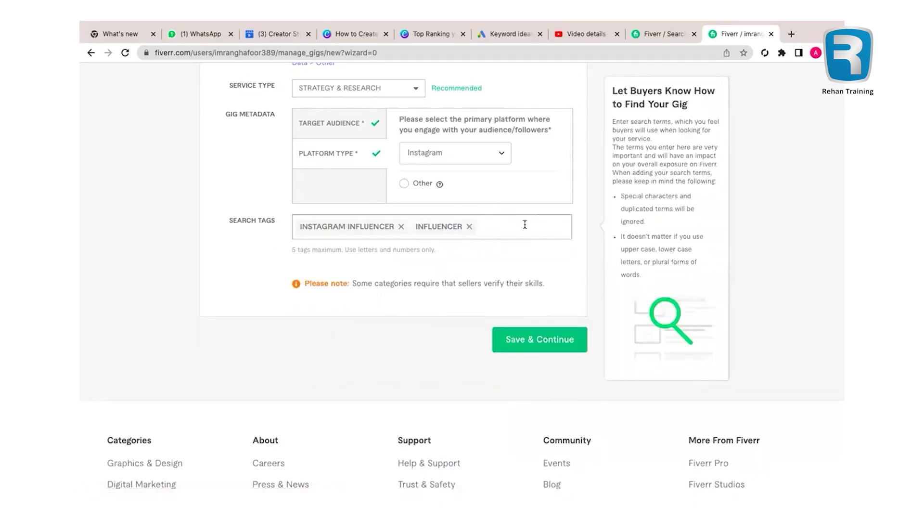
text(influencer marketing)
key(Return)
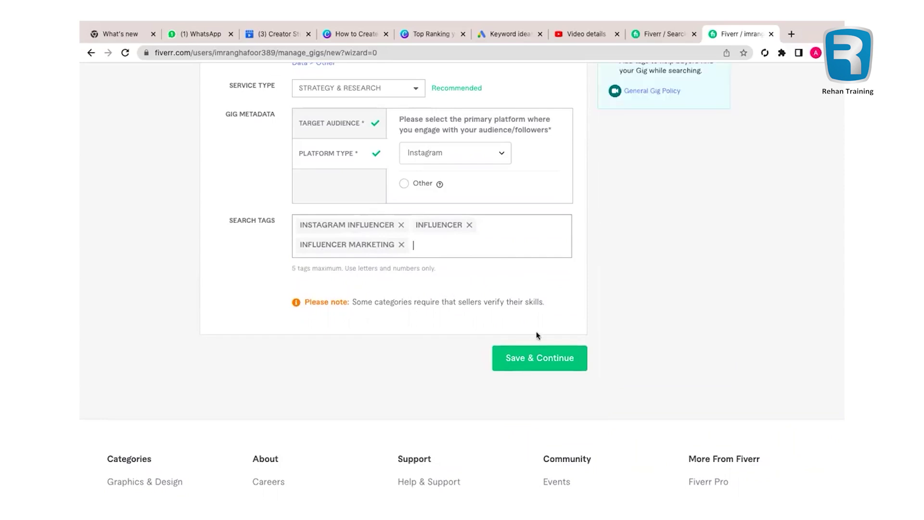
text(youtube influencer)
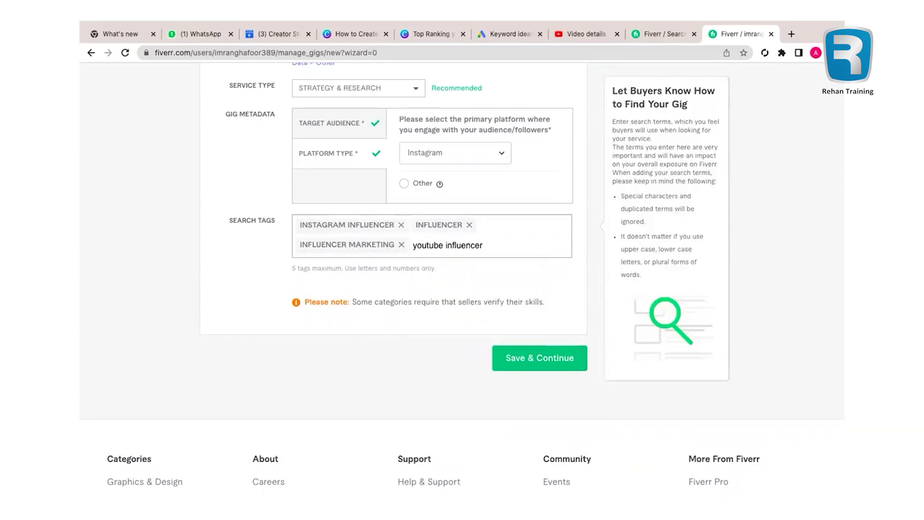
key(Return)
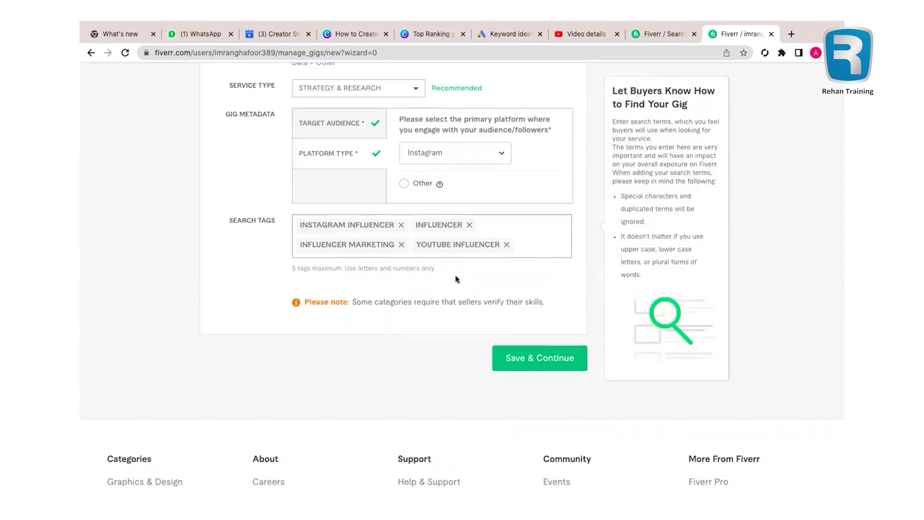
click(532, 365)
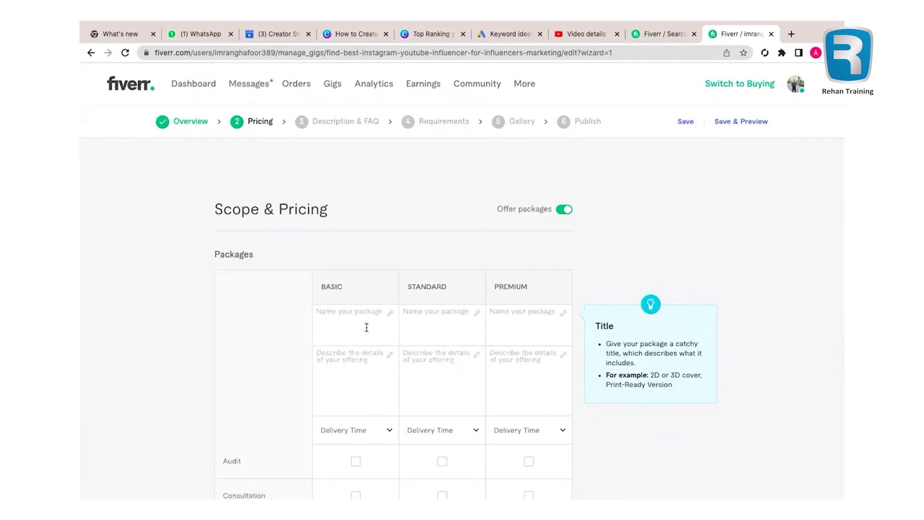
Browse the "influencer marketing" search results and open the competing gig about researching influencers in any niche.
click(652, 33)
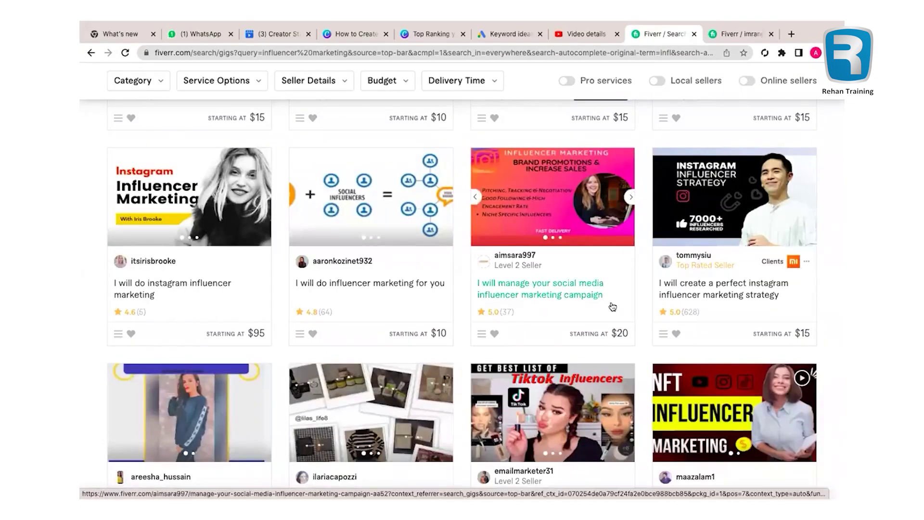
scroll(552, 267, down, 3)
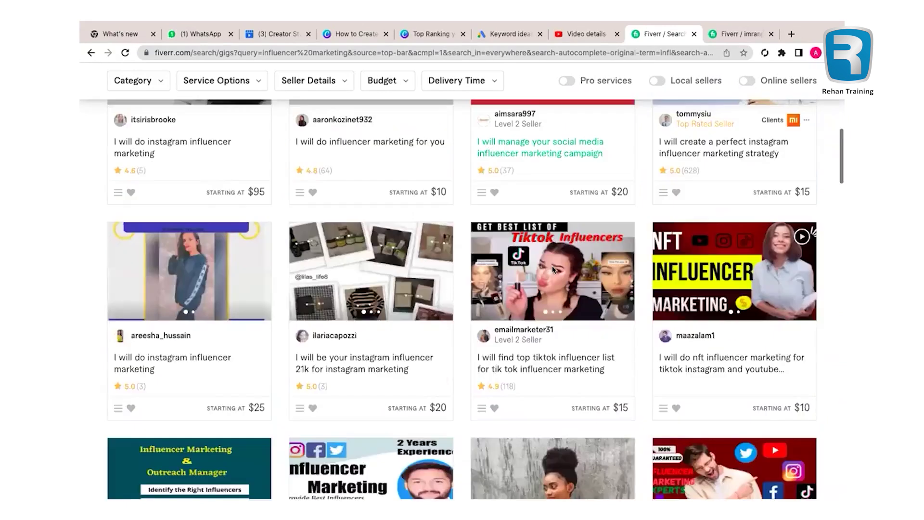
scroll(552, 269, down, 2)
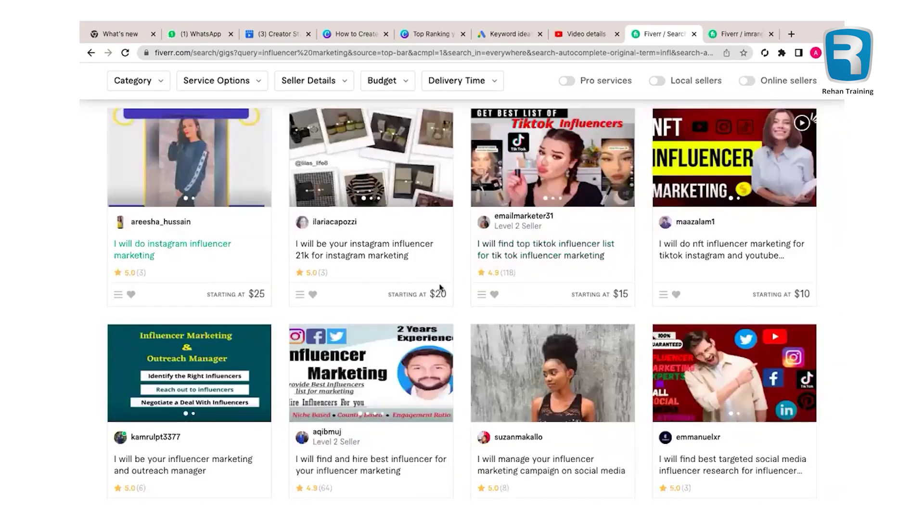
scroll(438, 285, up, 4)
scroll(283, 279, up, 7)
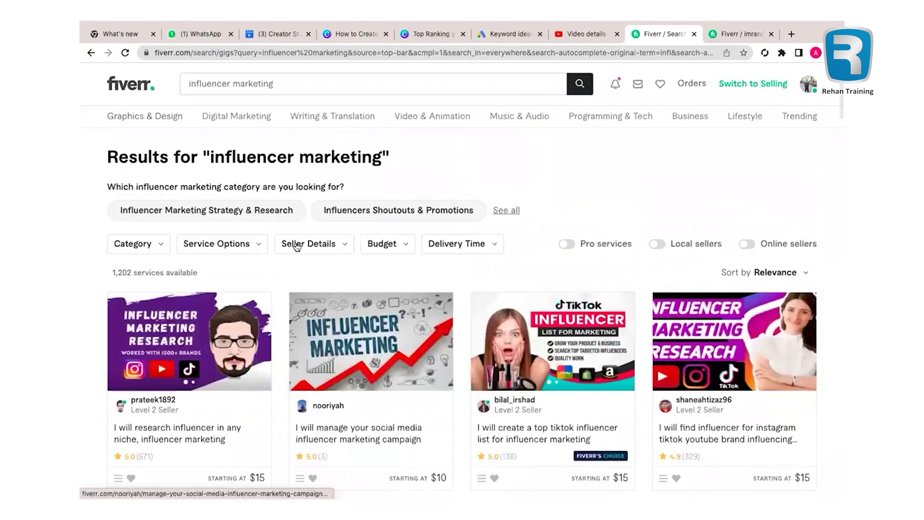
scroll(287, 248, down, 3)
click(192, 281)
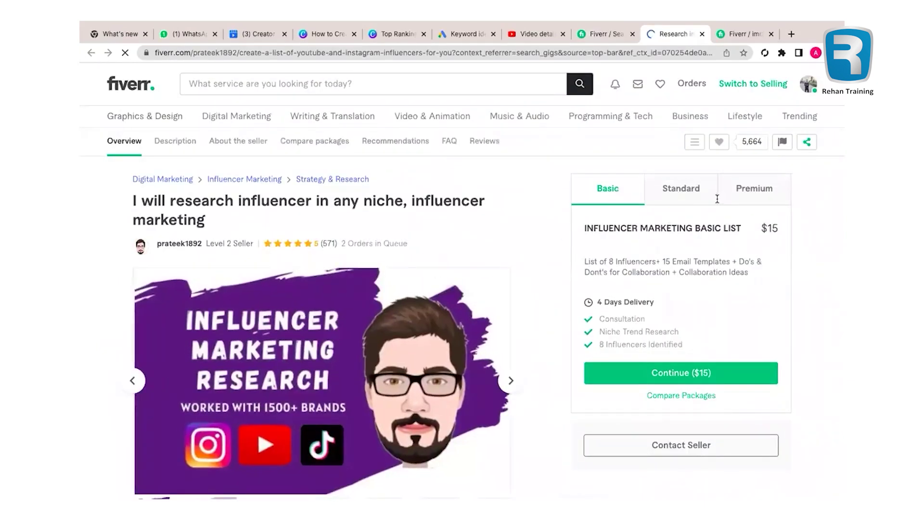
Compare the Standard, Premium and Basic package offers of the competing gig.
click(695, 192)
click(761, 189)
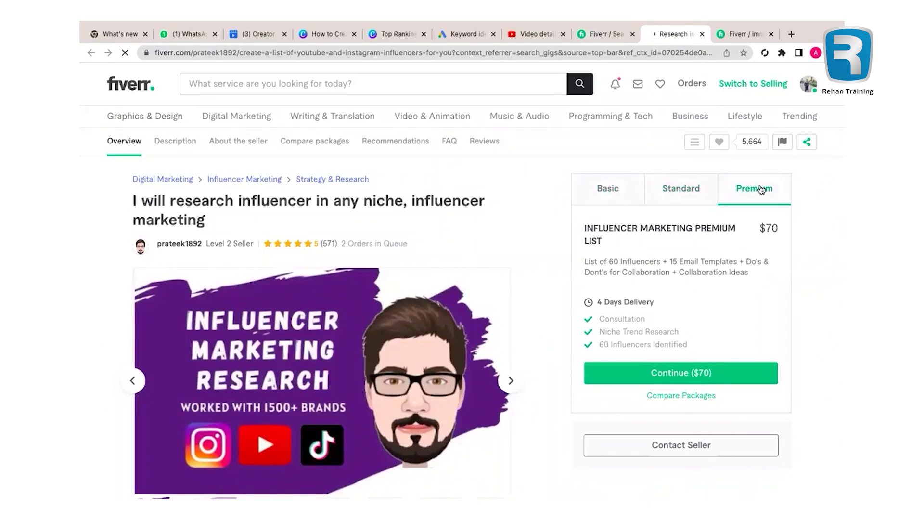
click(620, 185)
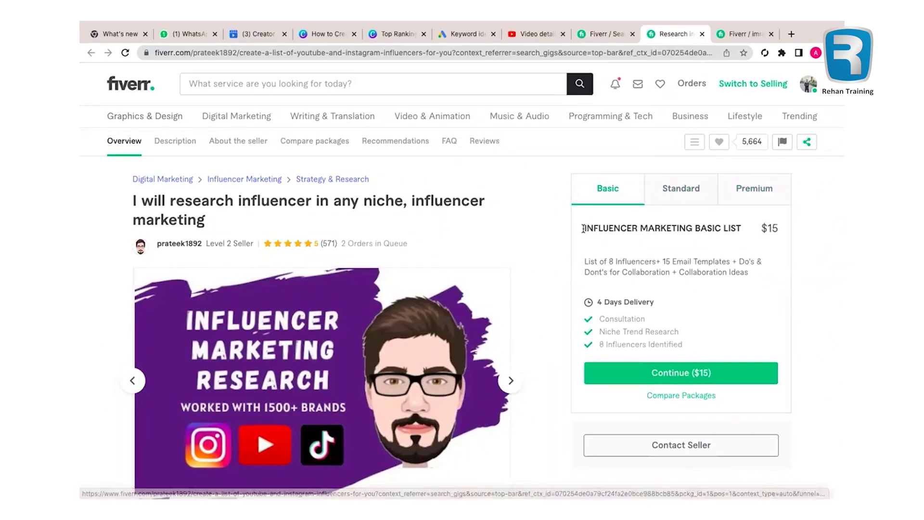
Copy the competing gig's Basic package title into the own gig's Basic package name and edit it to "INFLUENCER MARKETING Pack 1".
drag(583, 228, 765, 221)
key(ctrl+c)
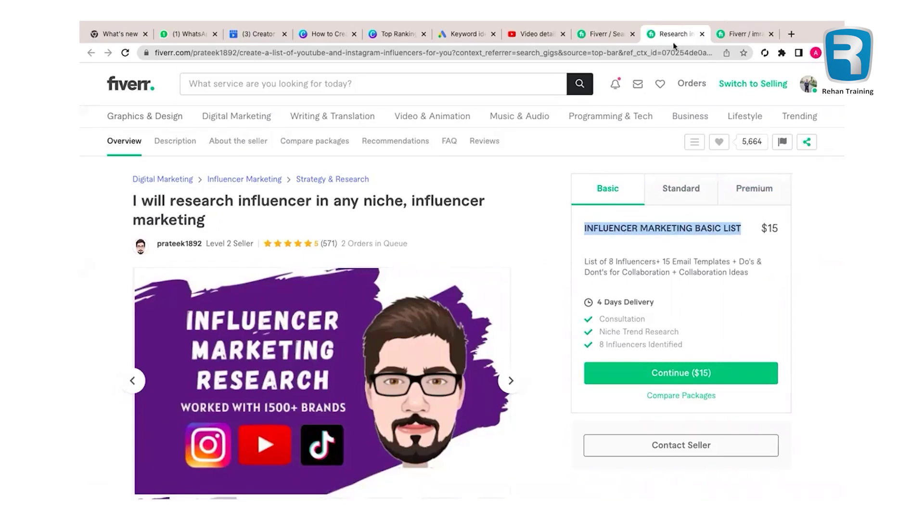
click(731, 37)
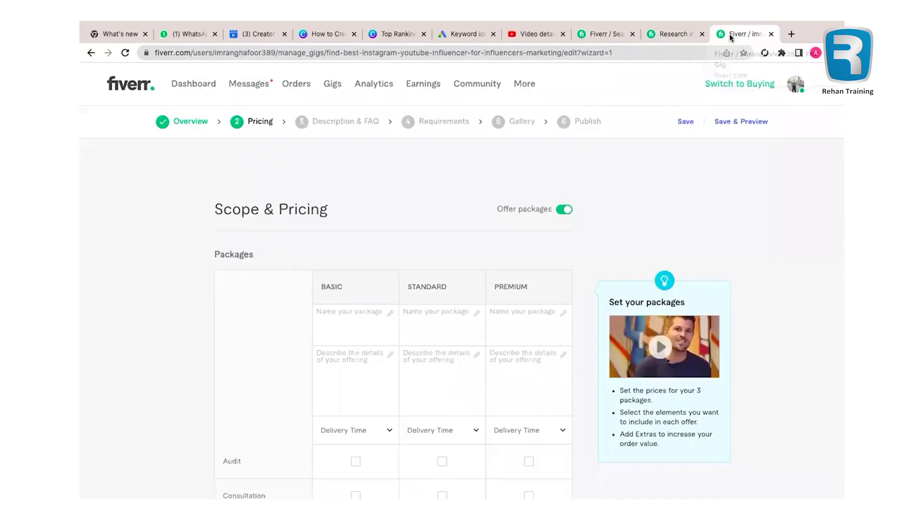
click(371, 311)
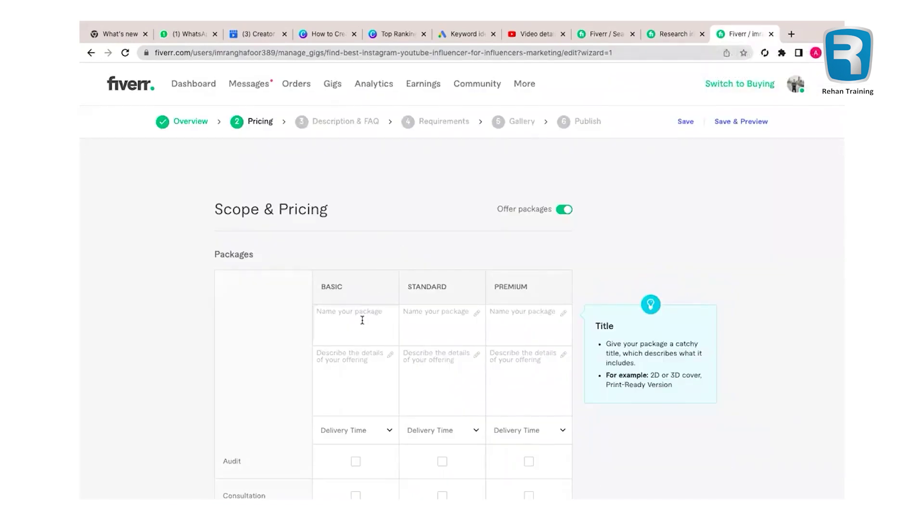
key(ctrl+v)
key(BackSpace)
key(BackSpace)
key(BackSpace)
text(Pack)
Copy the Basic package name to the other packages, naming Standard "INFLUENCER MARKETING Pack 2" and Premium "INFLUENCER MARKETING Pack 3".
drag(380, 318, 316, 312)
key(ctrl+c)
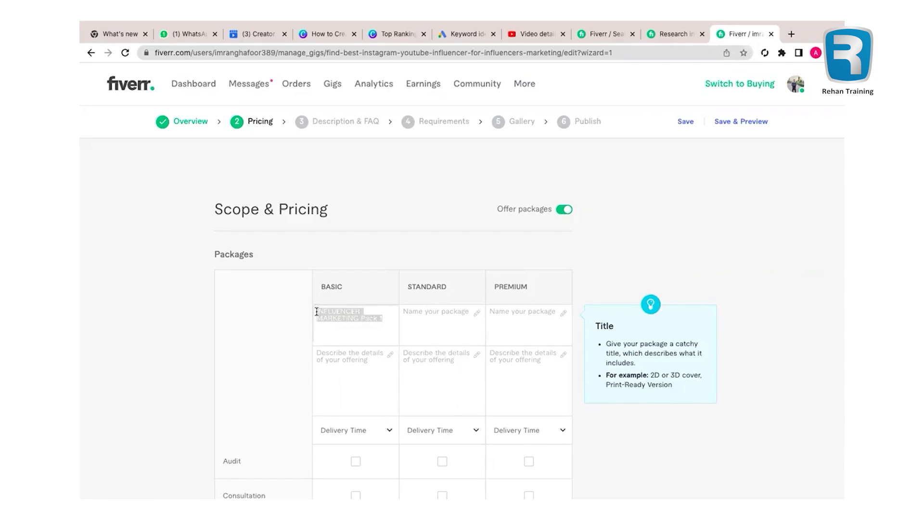
click(431, 315)
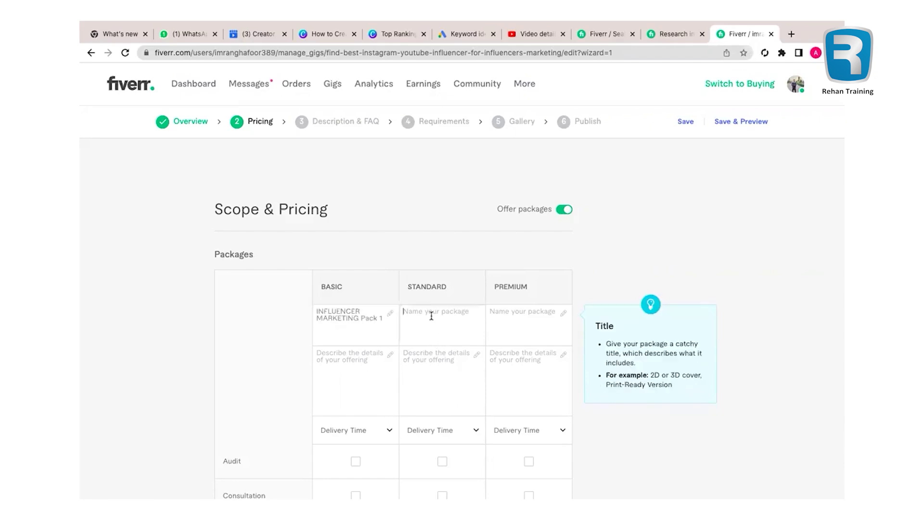
key(ctrl+v)
click(516, 316)
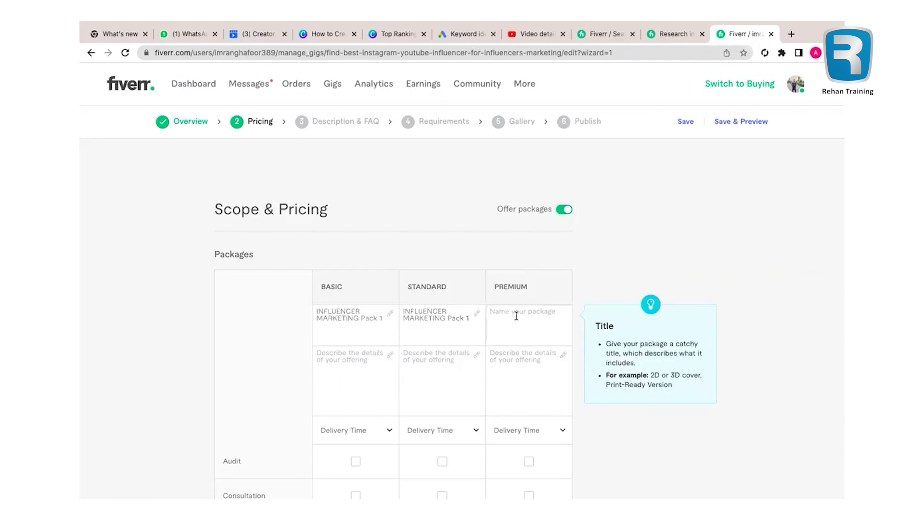
key(ctrl+v)
click(468, 319)
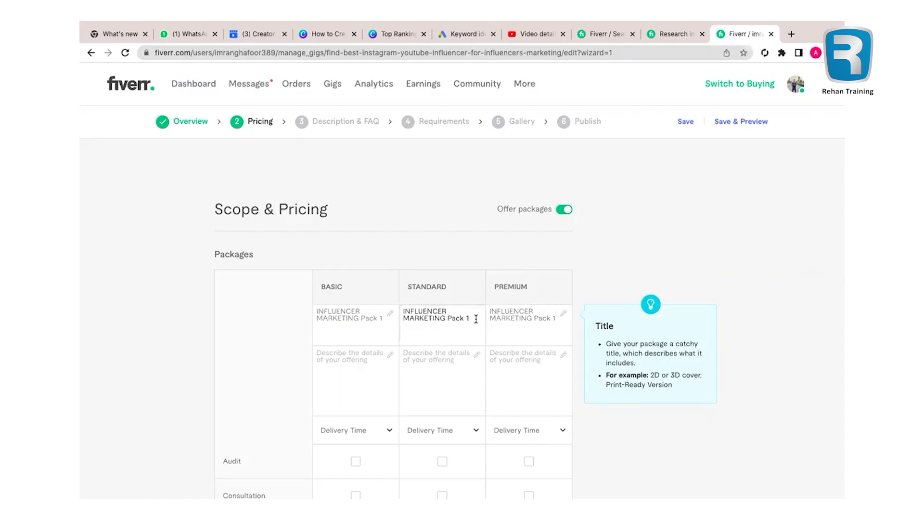
click(557, 319)
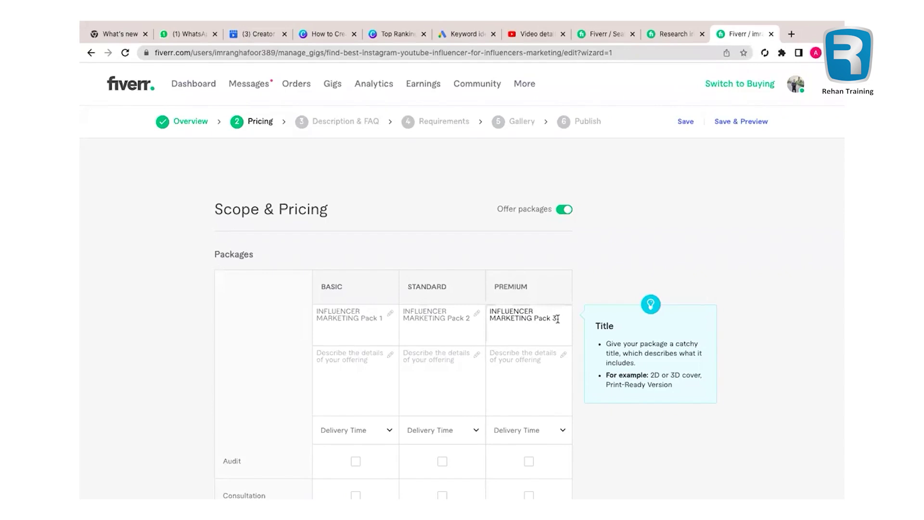
Check the competing gig's Basic offer and describe the own Basic package as "List of 10 influencers + Email Templates+ Guide".
click(374, 361)
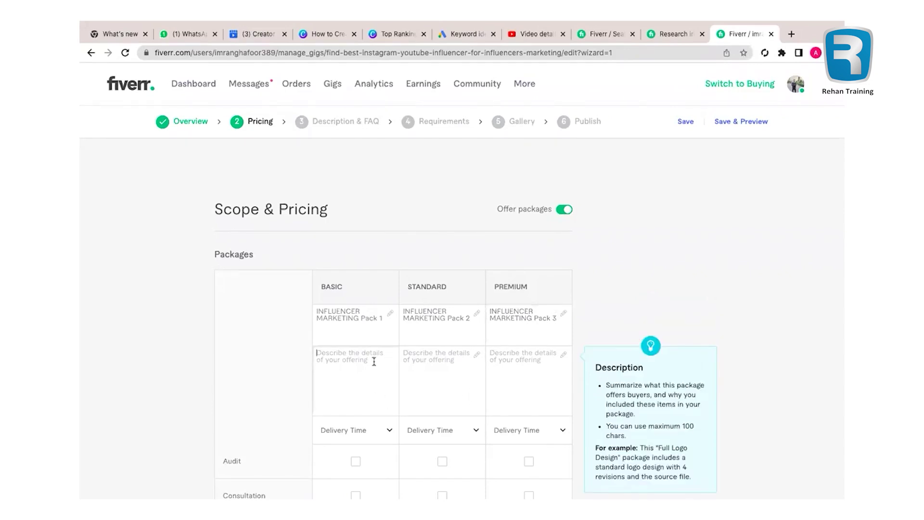
scroll(374, 361, down, 2)
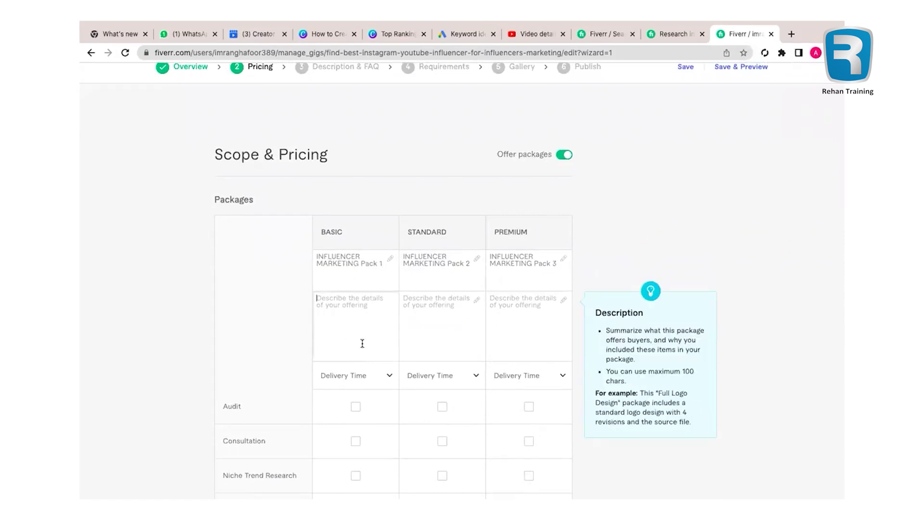
mouse_move(670, 35)
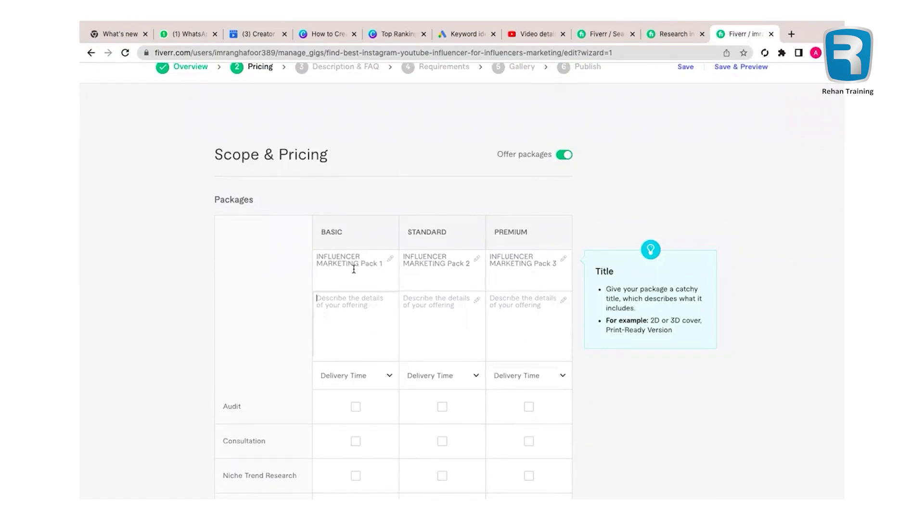
click(666, 33)
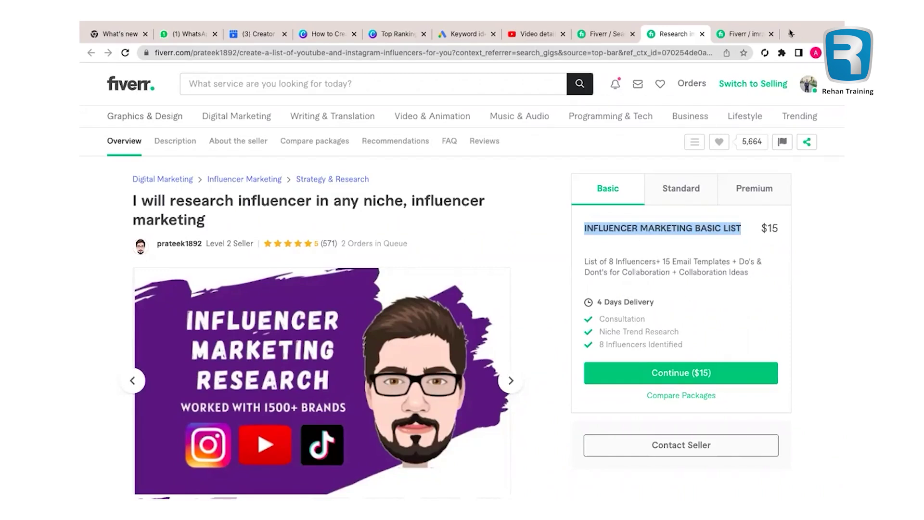
click(728, 35)
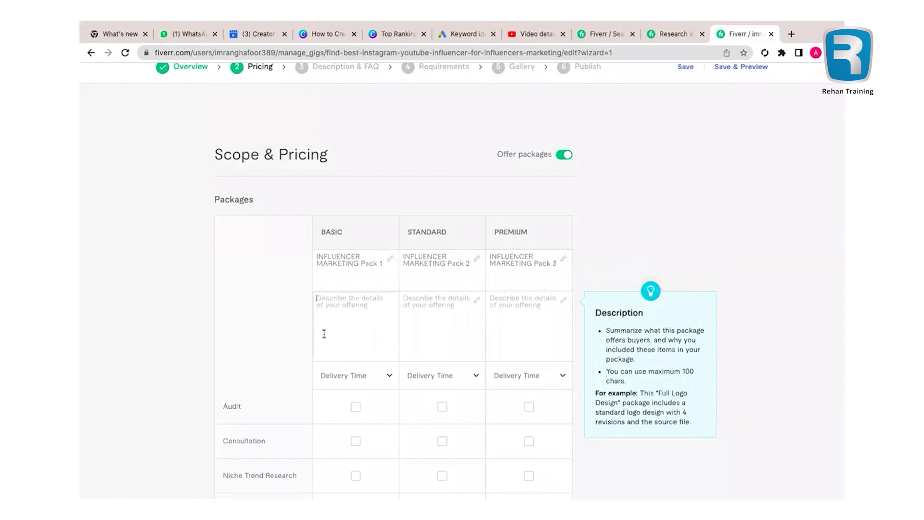
text(List of 10 influencers + Email Templates+ Guide)
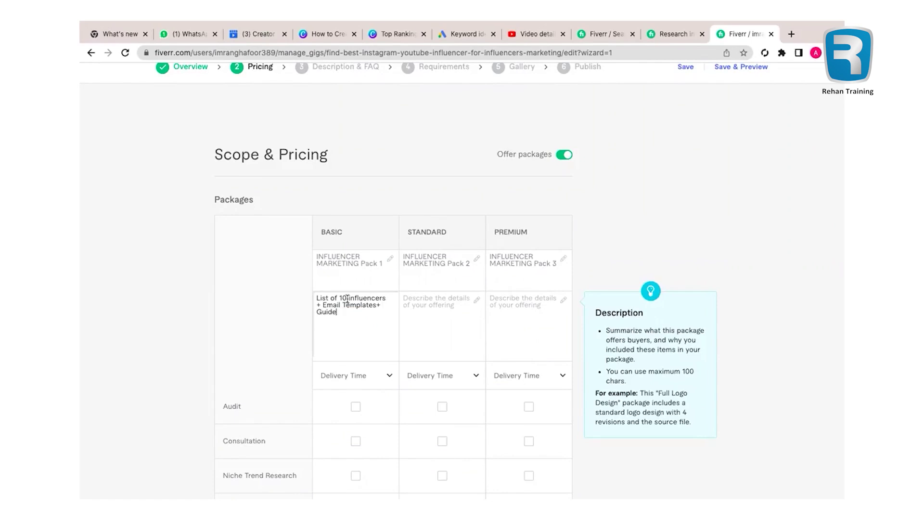
Copy the Basic package description into the Standard and Premium package descriptions.
drag(339, 313, 316, 292)
key(ctrl+c)
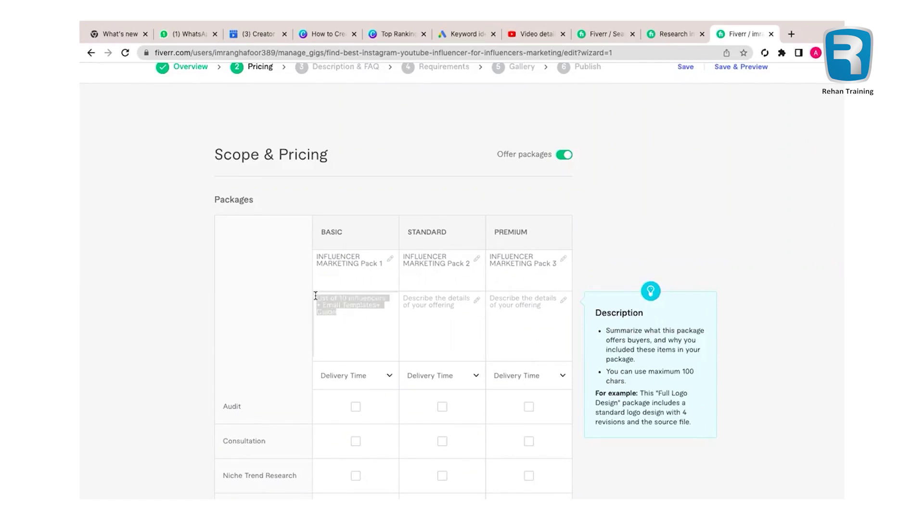
click(419, 318)
key(ctrl+v)
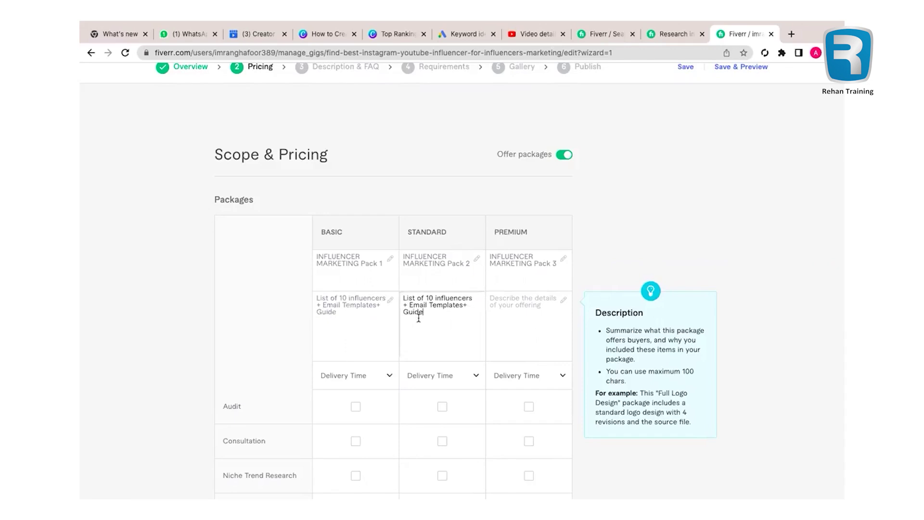
click(512, 317)
key(ctrl+v)
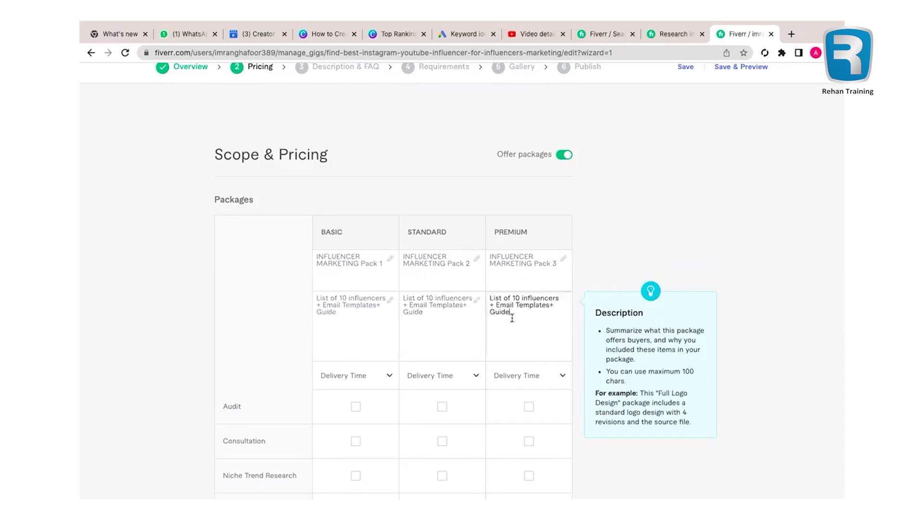
Change the number of influencers in the description to 30 for Standard and 50 for Premium.
click(435, 297)
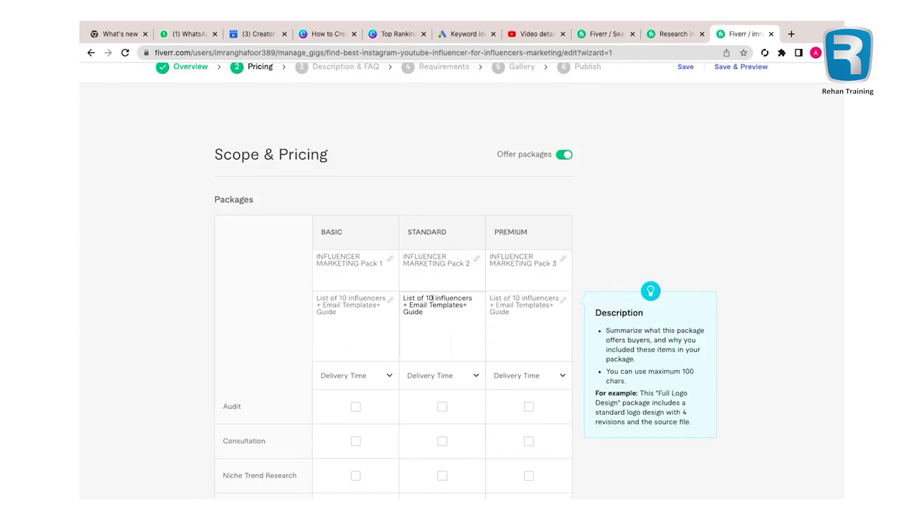
key(BackSpace)
key(BackSpace)
text(30)
click(519, 295)
key(BackSpace)
key(BackSpace)
text(50)
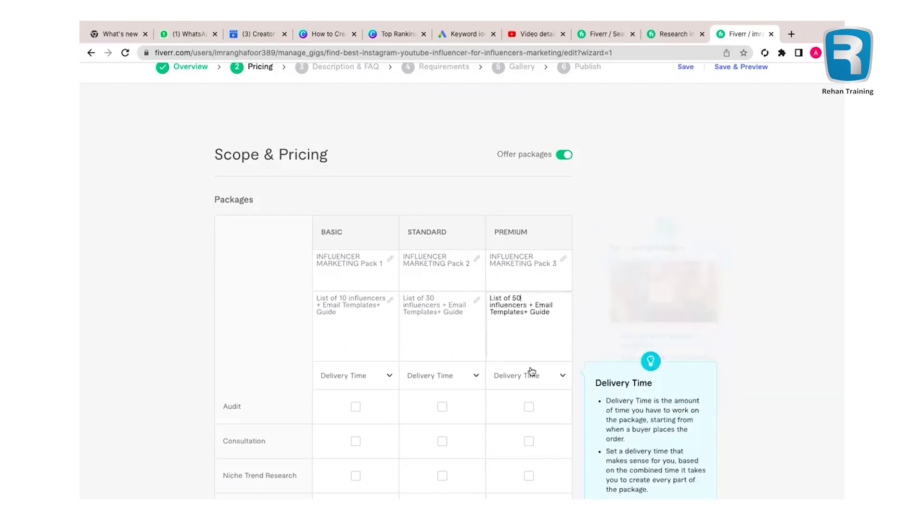
Set the delivery time to 2 days for Basic, 3 days for Standard and 4 days for Premium.
scroll(532, 373, down, 2)
scroll(531, 370, down, 1)
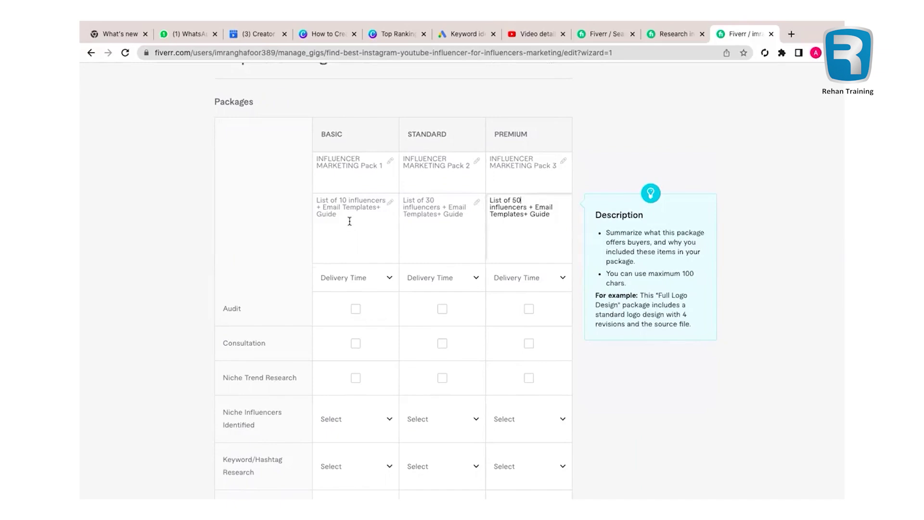
scroll(390, 244, down, 1)
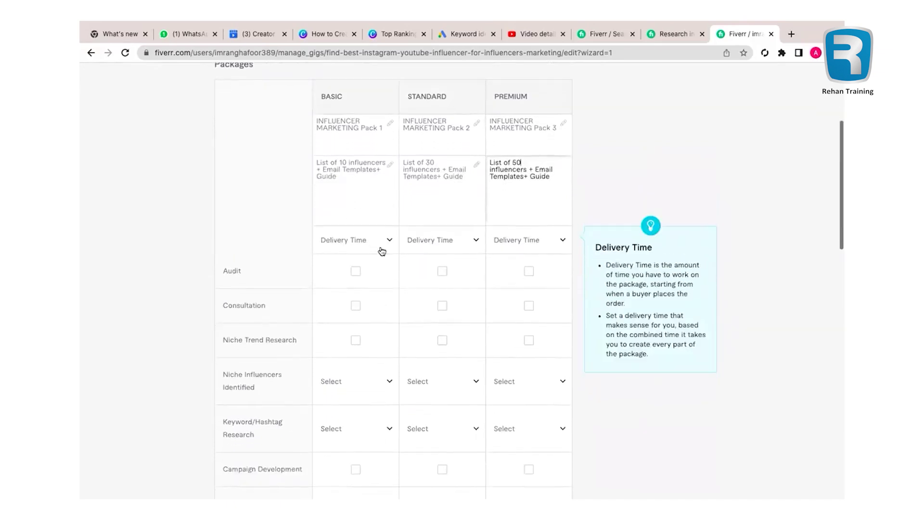
click(388, 240)
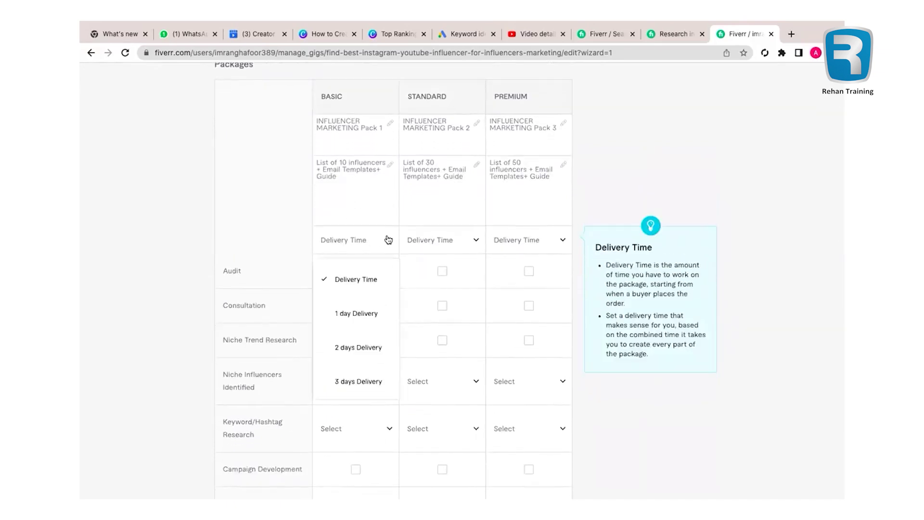
click(355, 348)
click(471, 248)
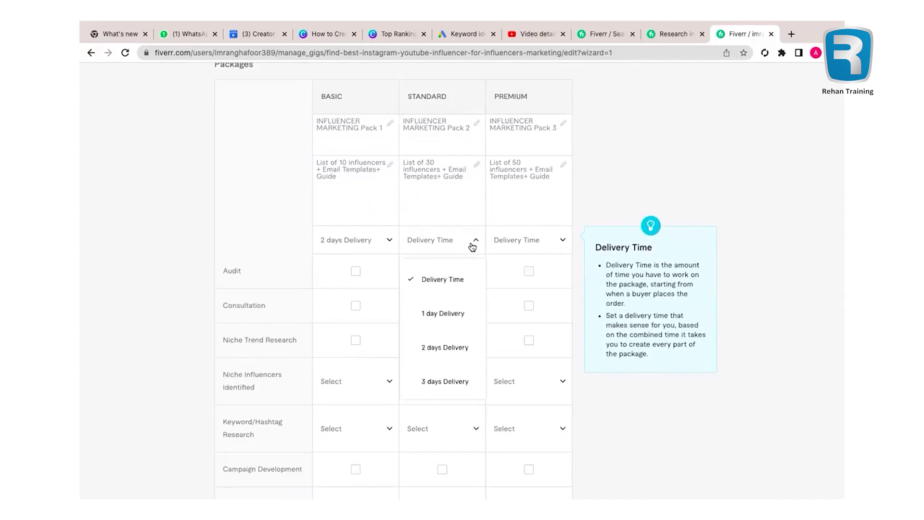
click(450, 383)
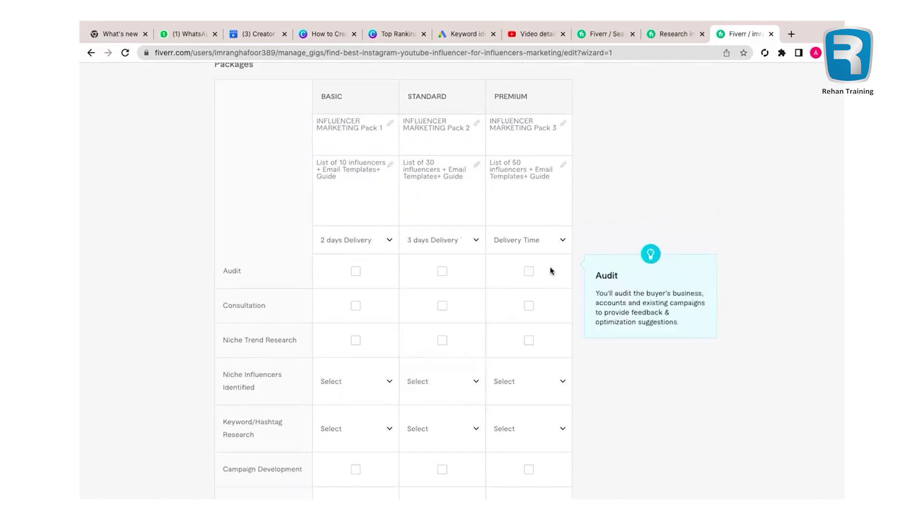
click(564, 237)
scroll(530, 377, down, 1)
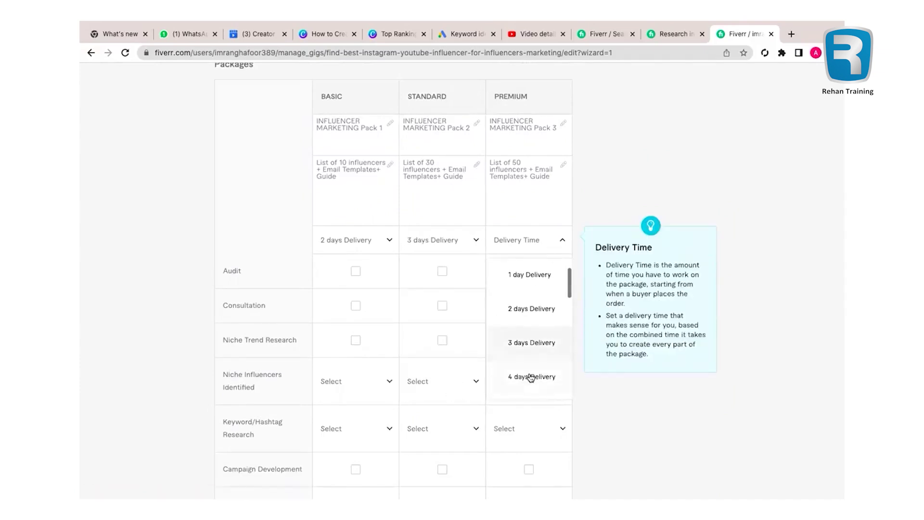
click(514, 384)
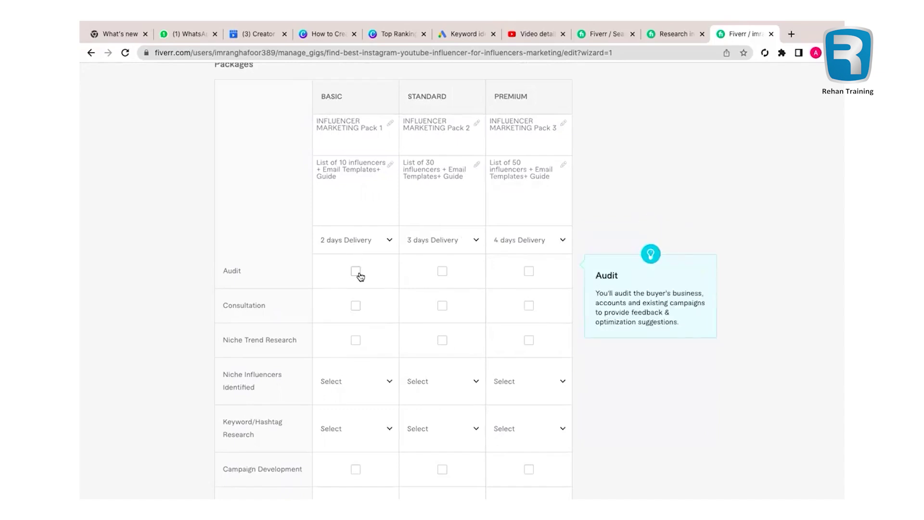
Include Niche Trend Research in all three packages and set the Basic package's Niche Influencers Identified to 10.
click(358, 341)
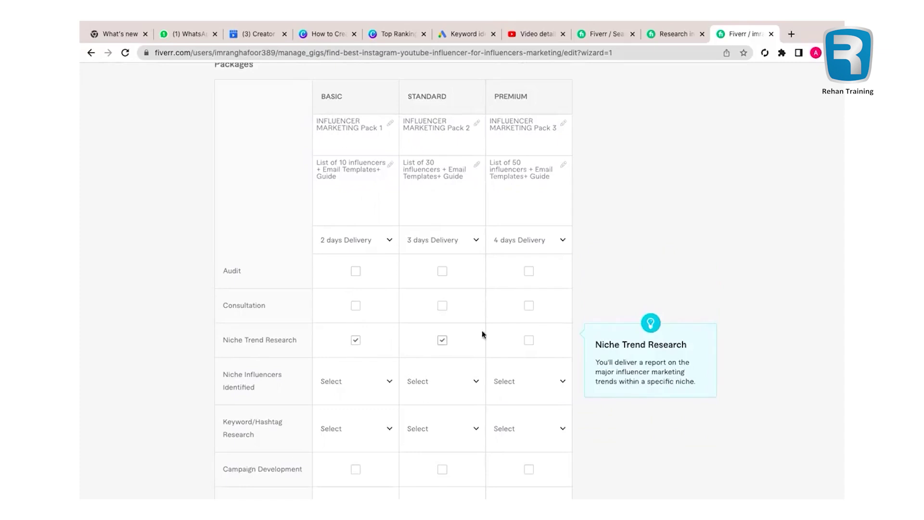
click(528, 340)
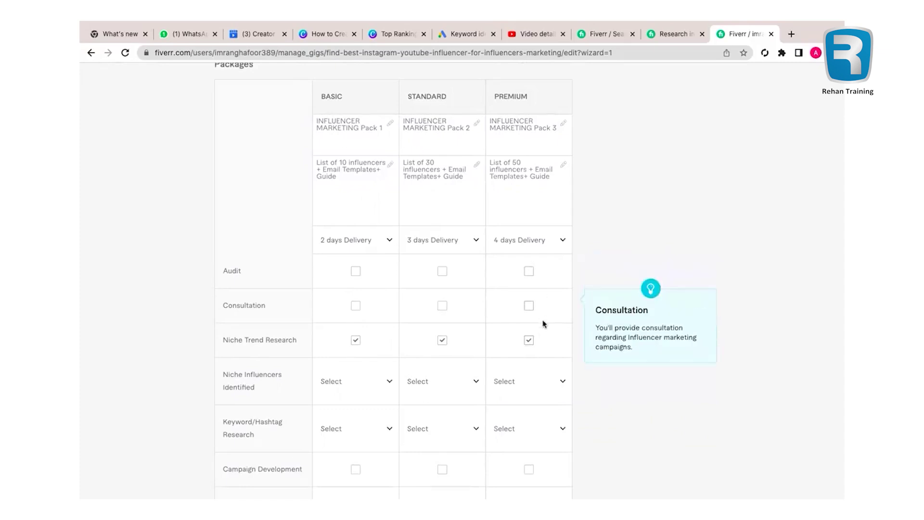
scroll(544, 324, down, 2)
scroll(505, 267, down, 3)
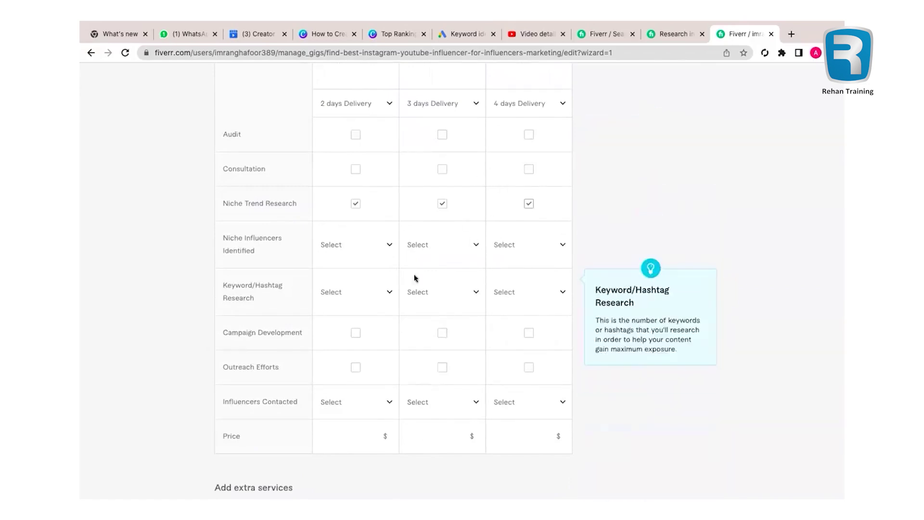
click(389, 246)
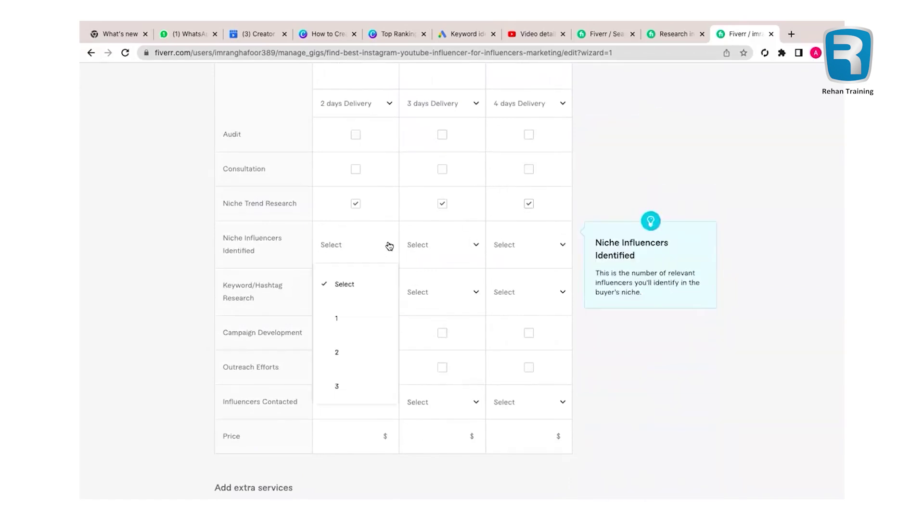
scroll(375, 385, down, 3)
scroll(374, 386, down, 2)
click(332, 354)
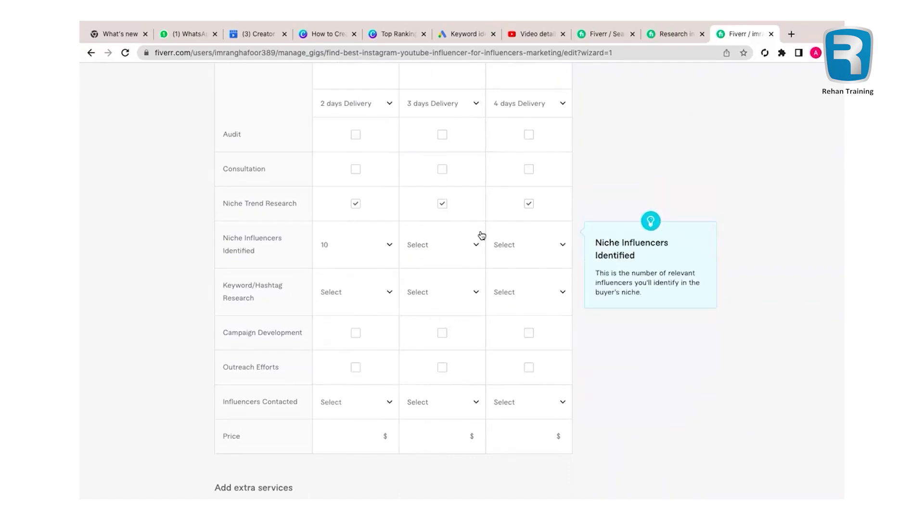
Set the Standard package's Niche Influencers Identified to 30.
click(475, 246)
scroll(444, 377, down, 6)
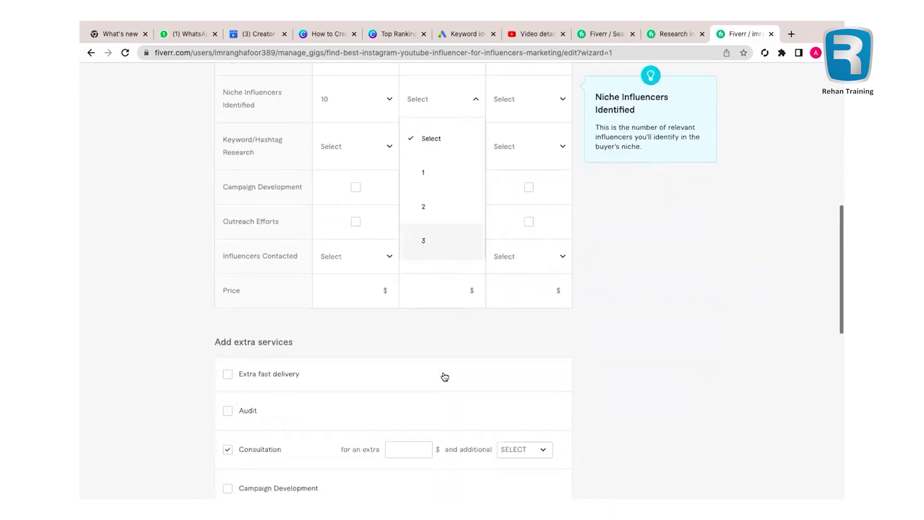
scroll(444, 376, up, 2)
scroll(451, 191, down, 3)
scroll(452, 191, down, 18)
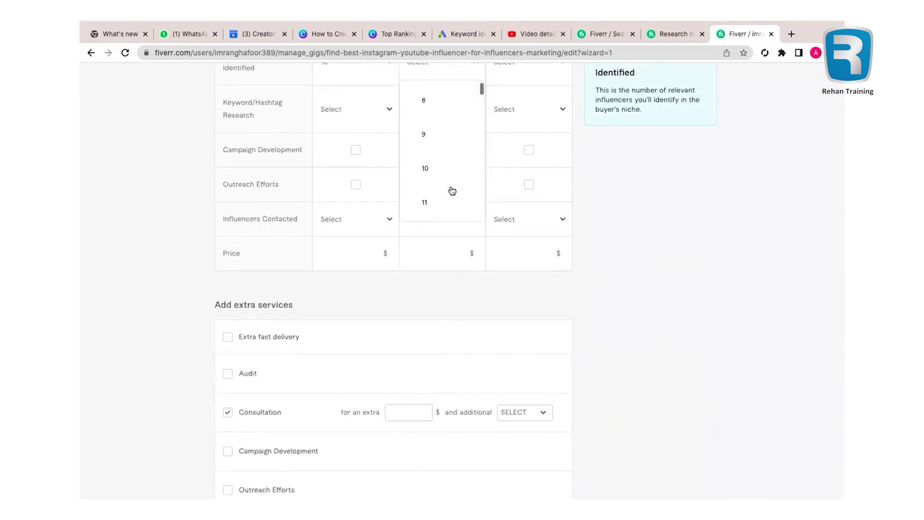
scroll(452, 191, down, 4)
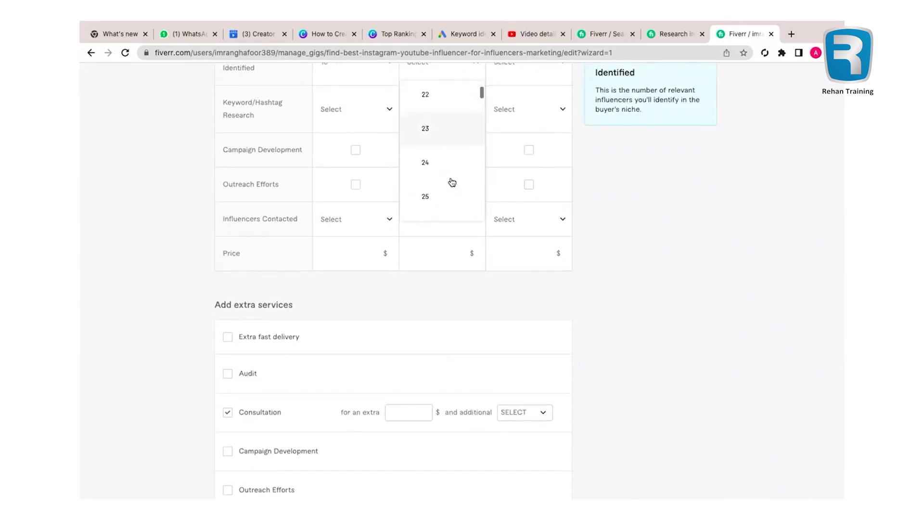
scroll(452, 182, down, 4)
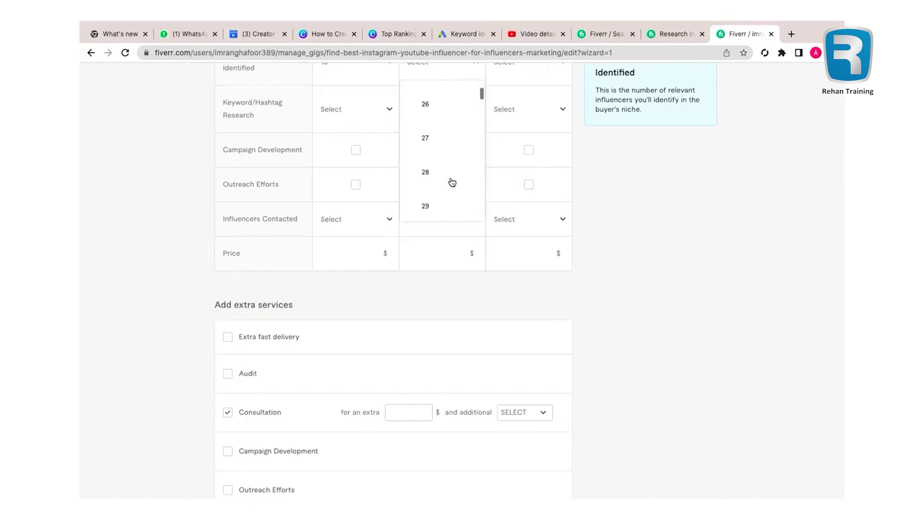
click(434, 128)
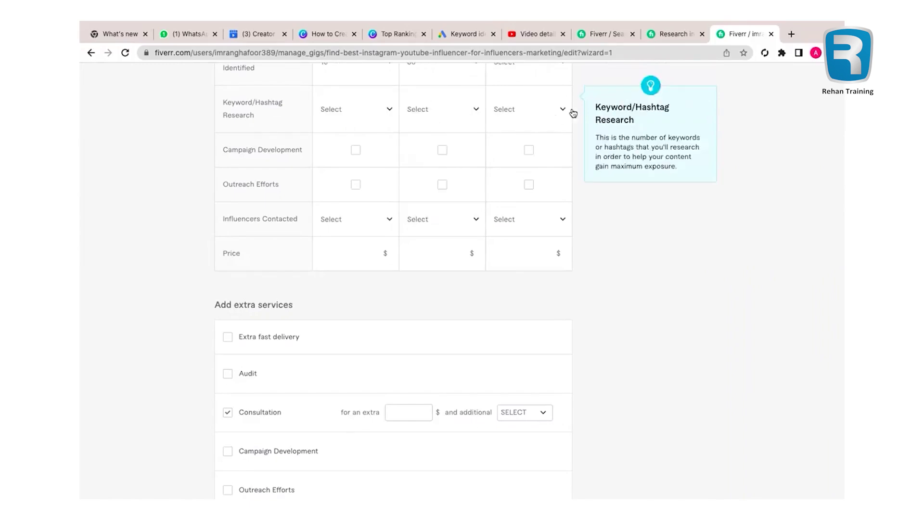
click(445, 114)
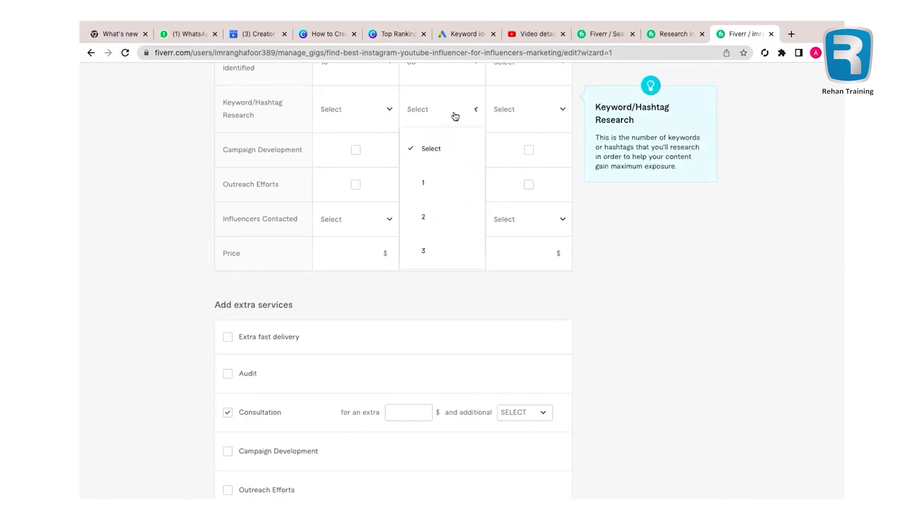
scroll(456, 208, down, 5)
scroll(458, 210, down, 2)
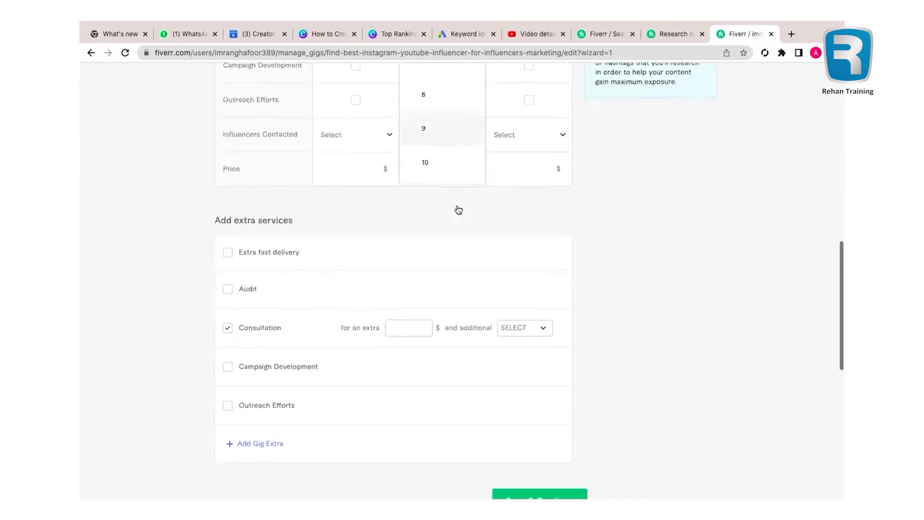
scroll(458, 208, up, 5)
Set the Premium package's Niche Influencers Identified to 50 and price Basic at $10, Standard at $30 and Premium at $50.
click(548, 218)
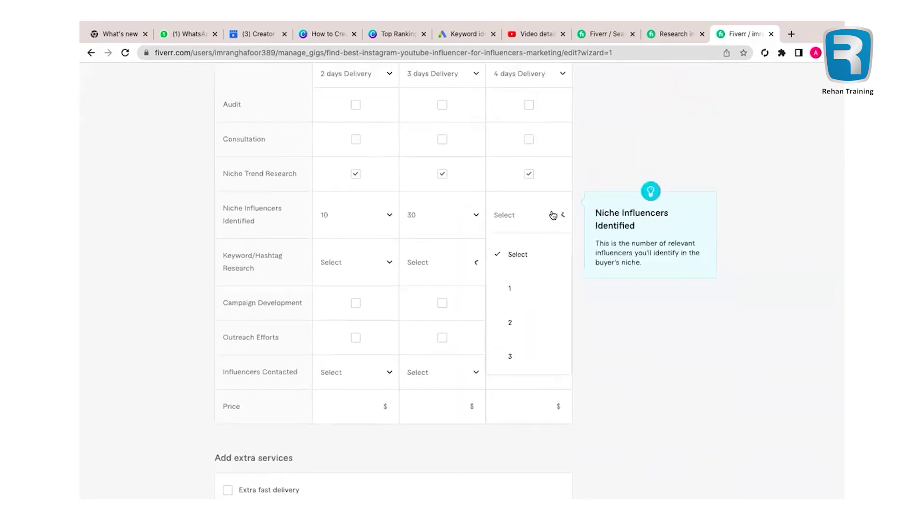
scroll(537, 316, down, 15)
scroll(539, 318, down, 20)
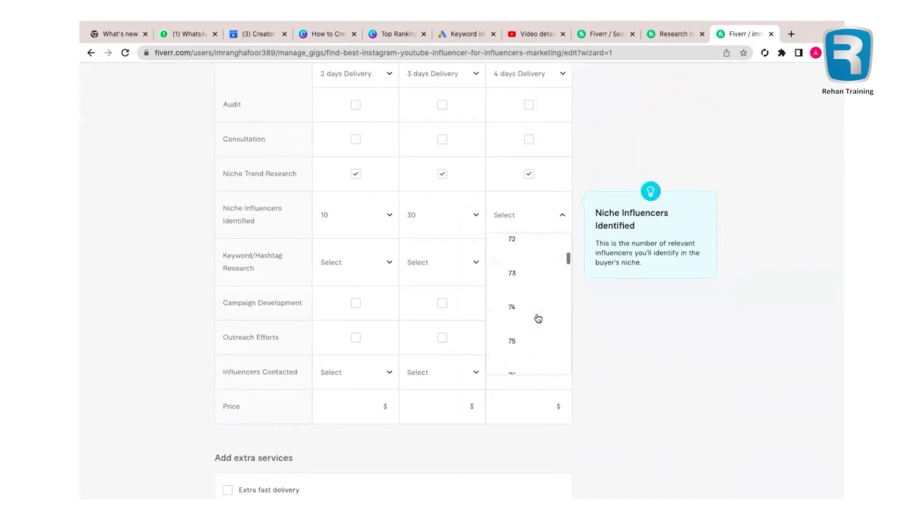
scroll(539, 318, up, 11)
scroll(538, 318, up, 4)
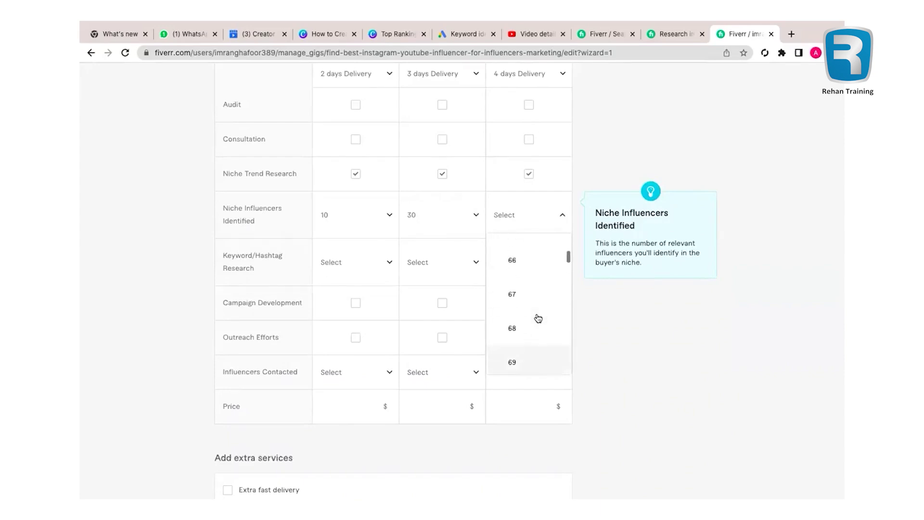
scroll(538, 318, up, 5)
click(538, 318)
scroll(458, 405, down, 1)
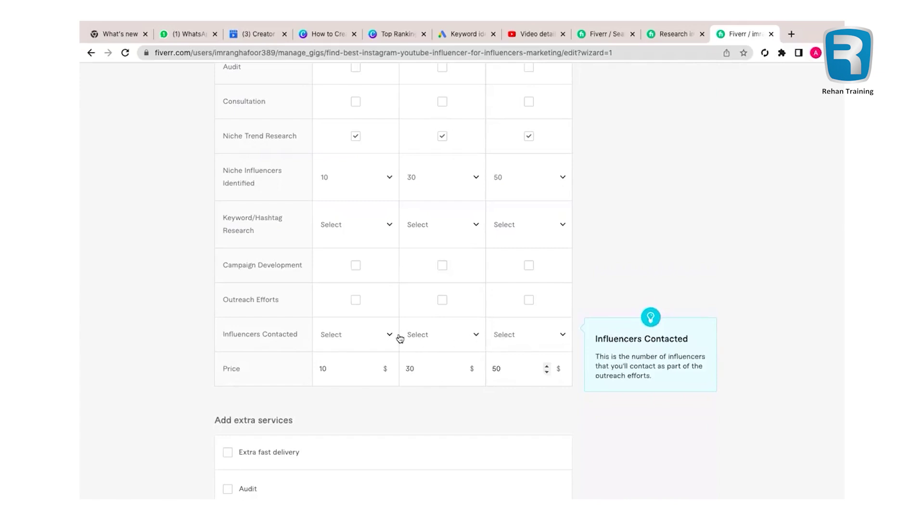
scroll(431, 360, down, 2)
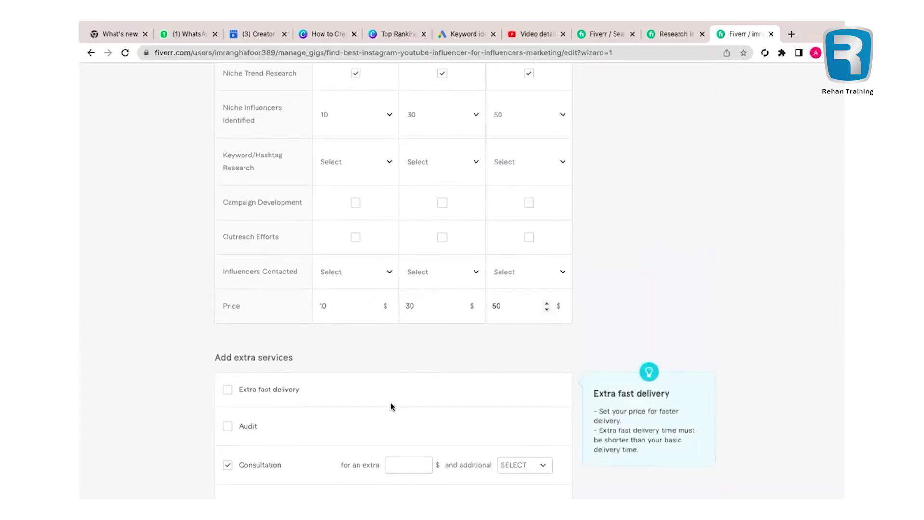
Remove the Consultation extra service, then save the pricing and continue to the Description & FAQ stage.
scroll(390, 407, down, 4)
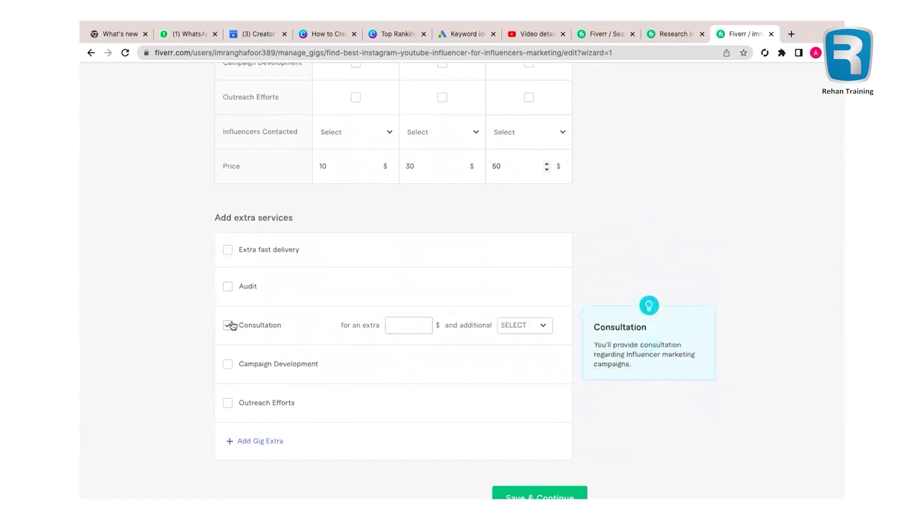
click(228, 324)
scroll(472, 413, down, 3)
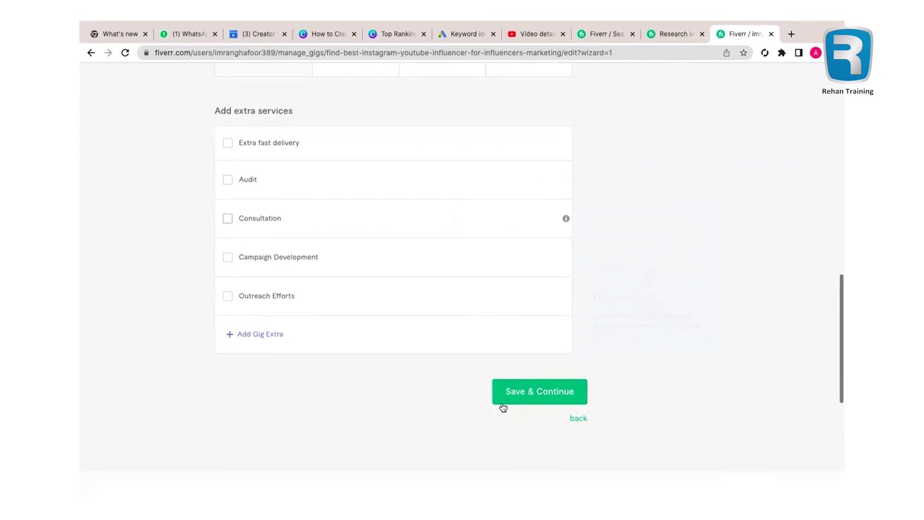
click(541, 401)
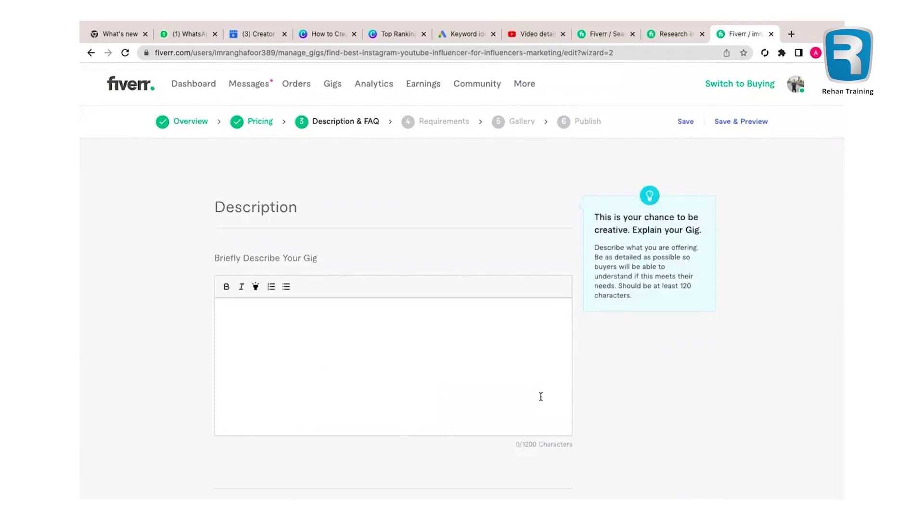
Switch to Notes and copy the prepared gig description, from "Are you looking for the best Instagram influencers" through the closing signature.
scroll(379, 359, down, 1)
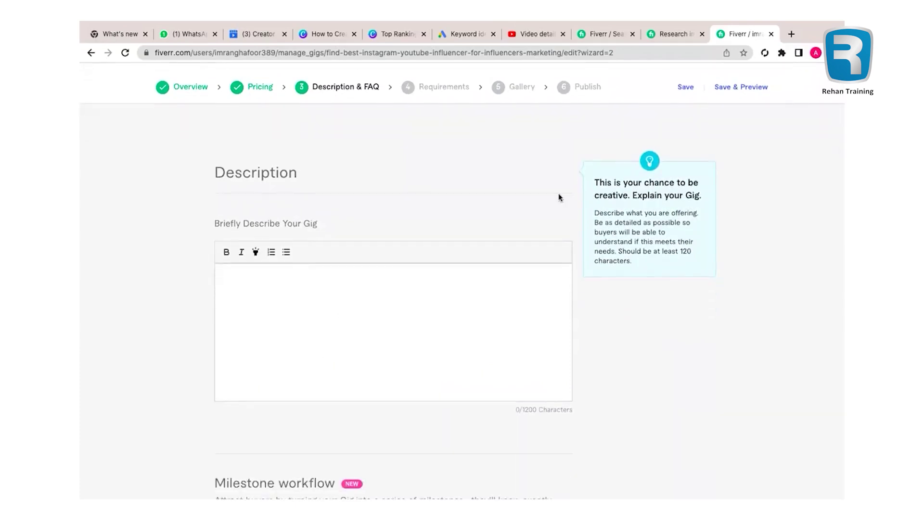
click(673, 37)
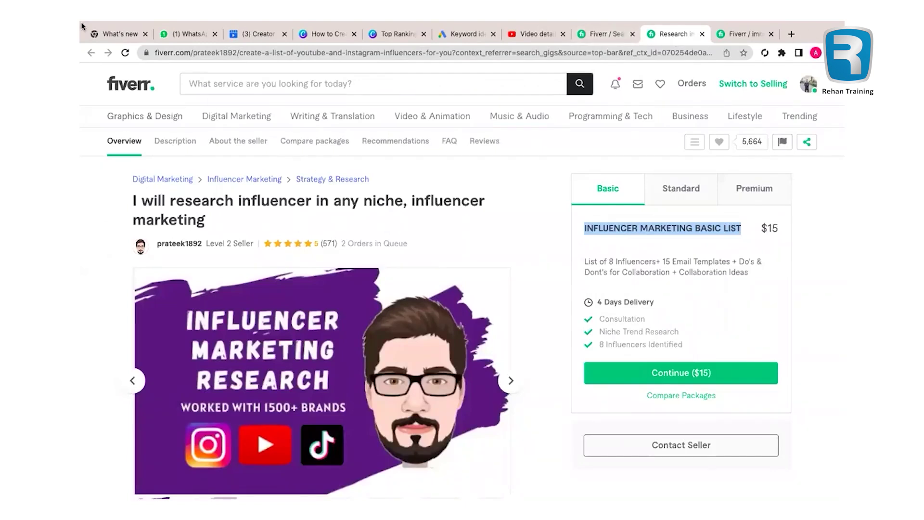
mouse_move(83, 27)
click(110, 38)
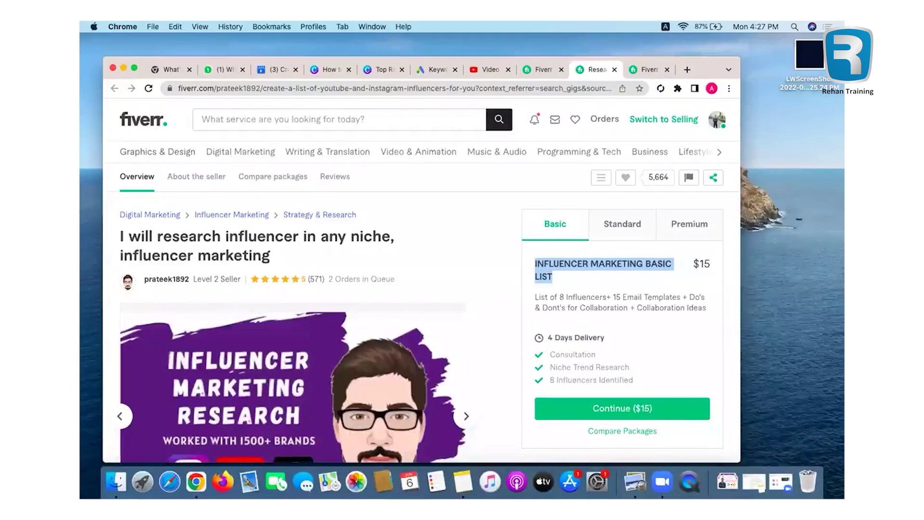
click(753, 482)
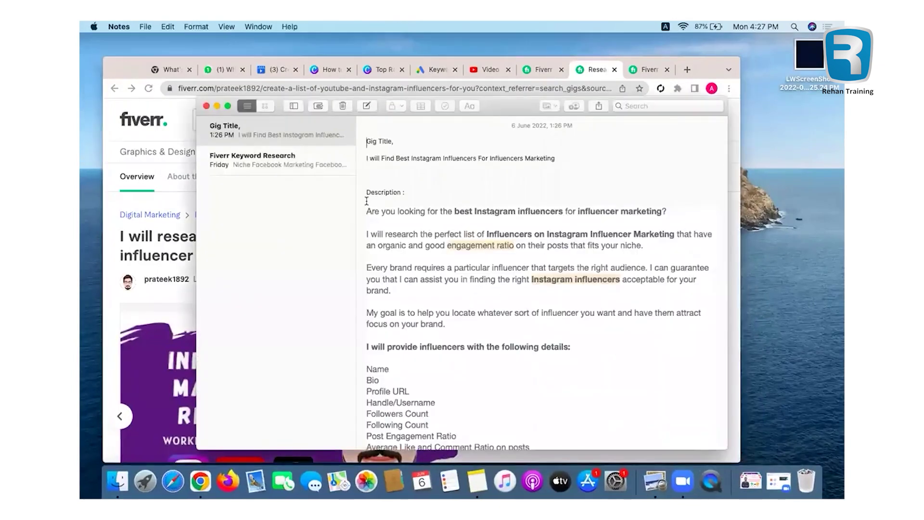
drag(366, 207, 451, 444)
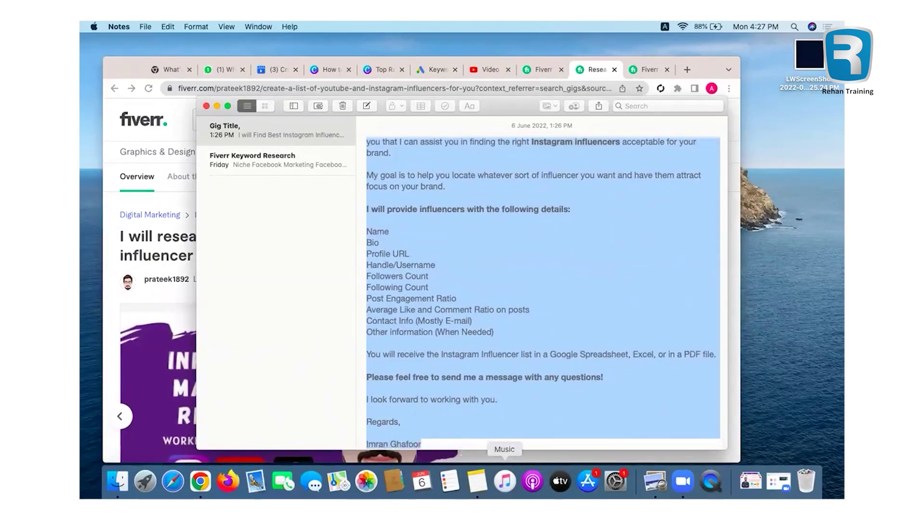
Switch back to Chrome, paste the copied text into the gig's description and return the browser to full screen.
click(207, 479)
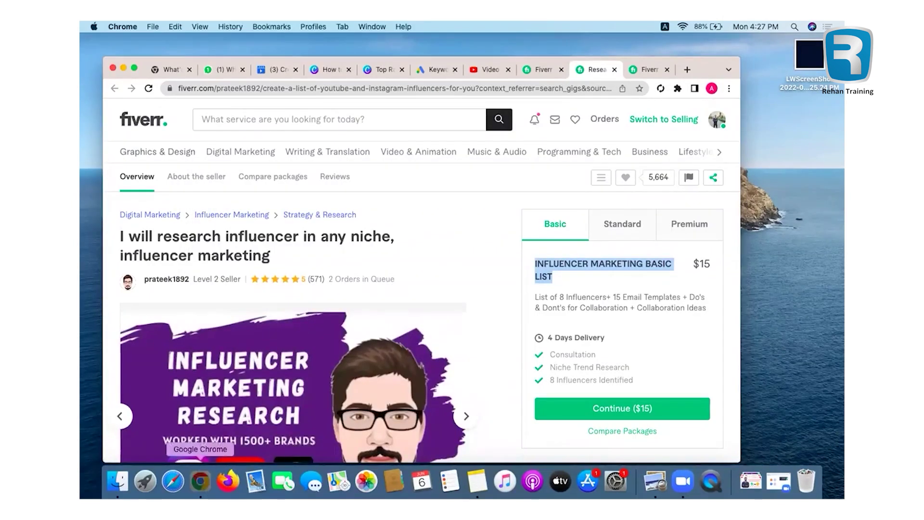
click(641, 71)
click(327, 375)
key(super+v)
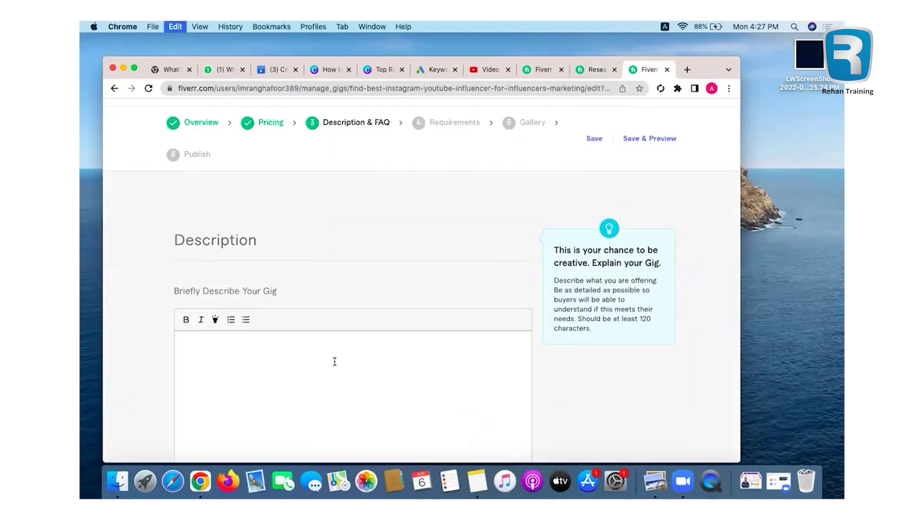
scroll(334, 361, up, 10)
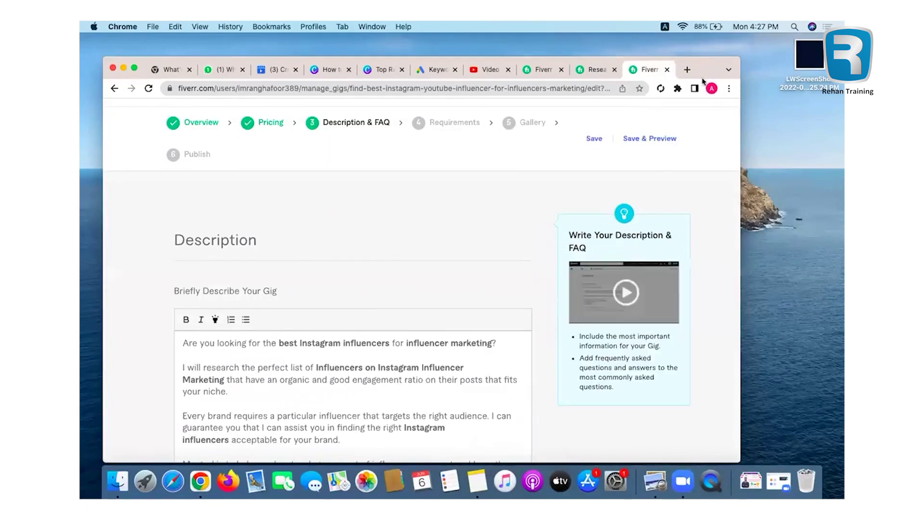
click(135, 70)
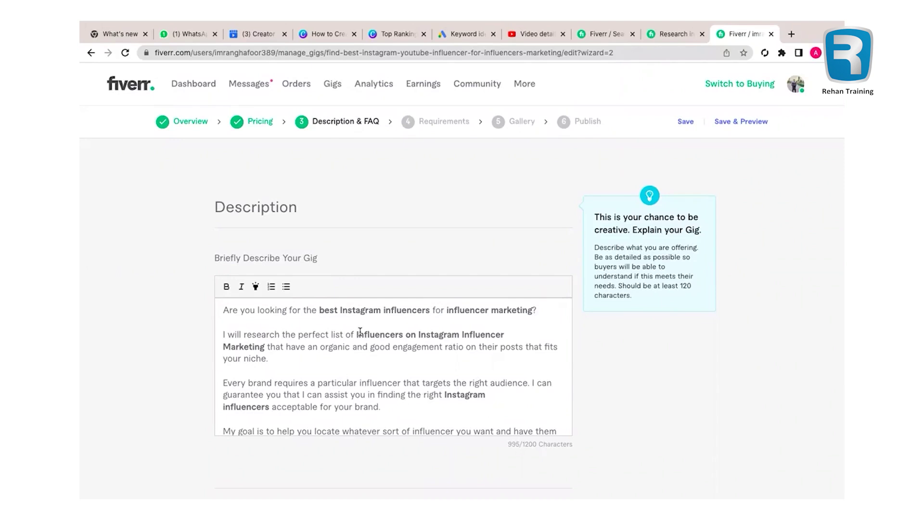
Examine how the competing gig "I will research influencer in any niche, influencer marketing" structures its About This Gig description.
click(675, 34)
scroll(484, 333, down, 5)
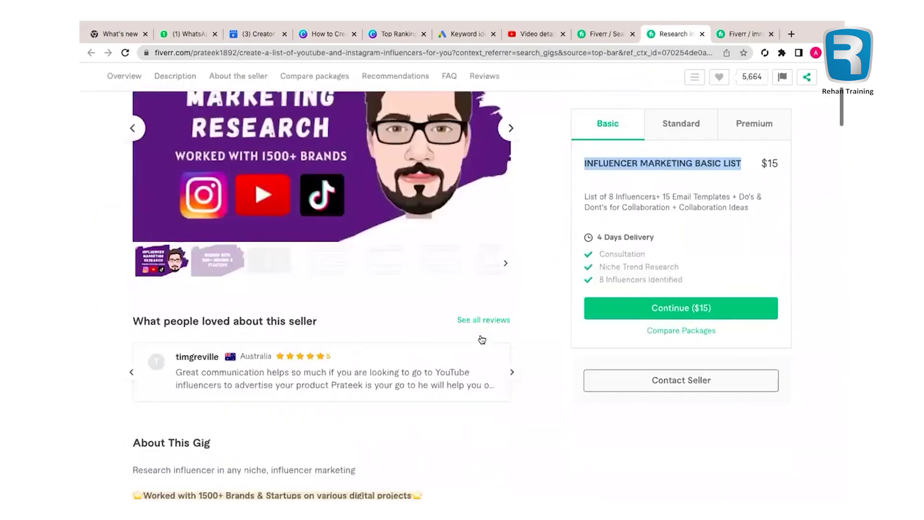
scroll(484, 333, down, 4)
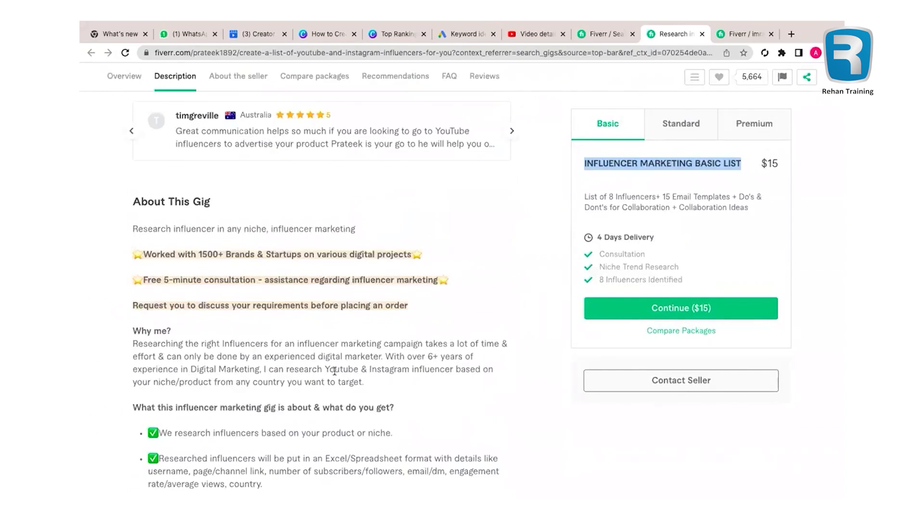
scroll(335, 371, down, 1)
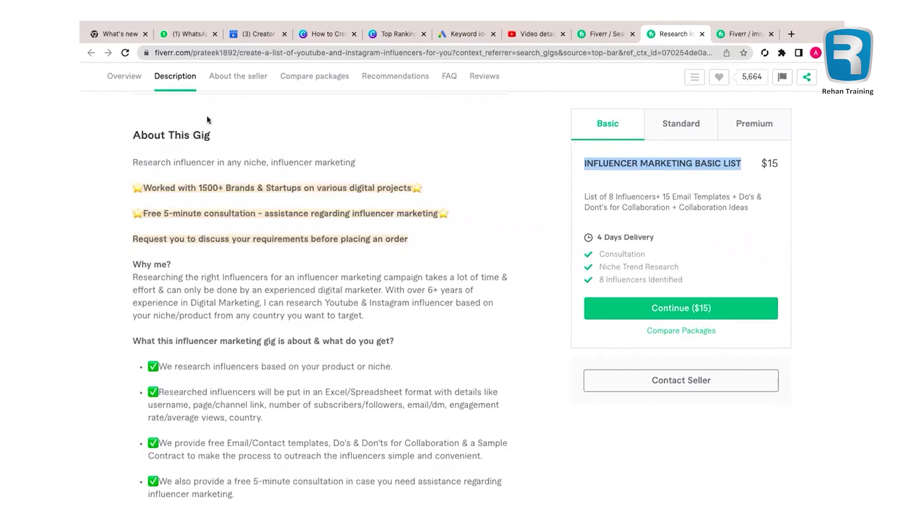
scroll(202, 216, down, 3)
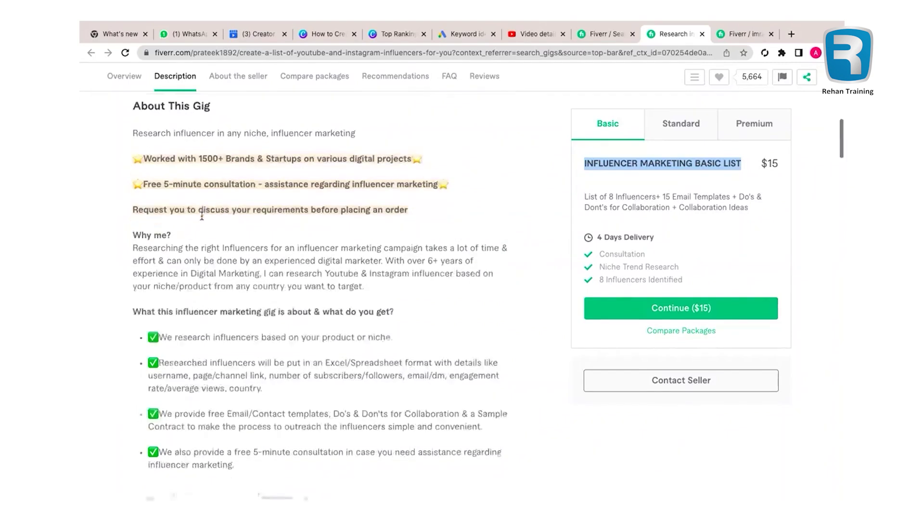
scroll(201, 217, down, 1)
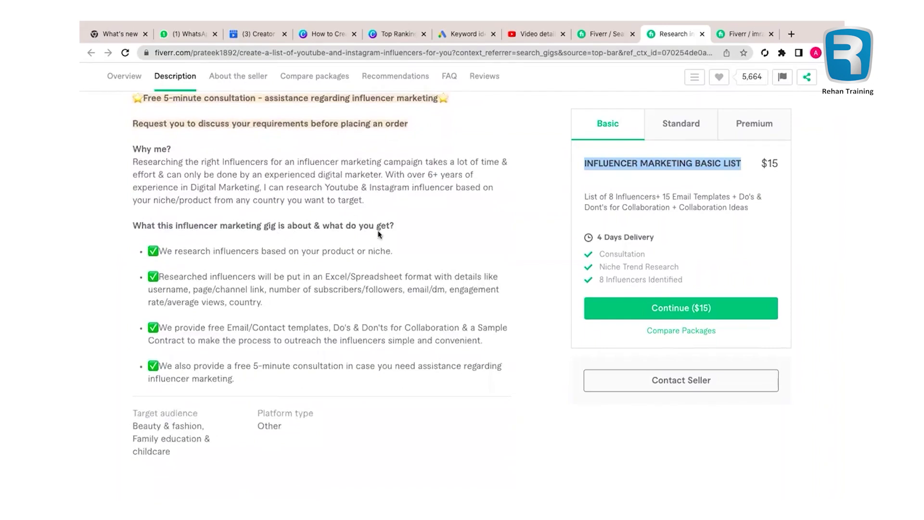
scroll(276, 356, down, 1)
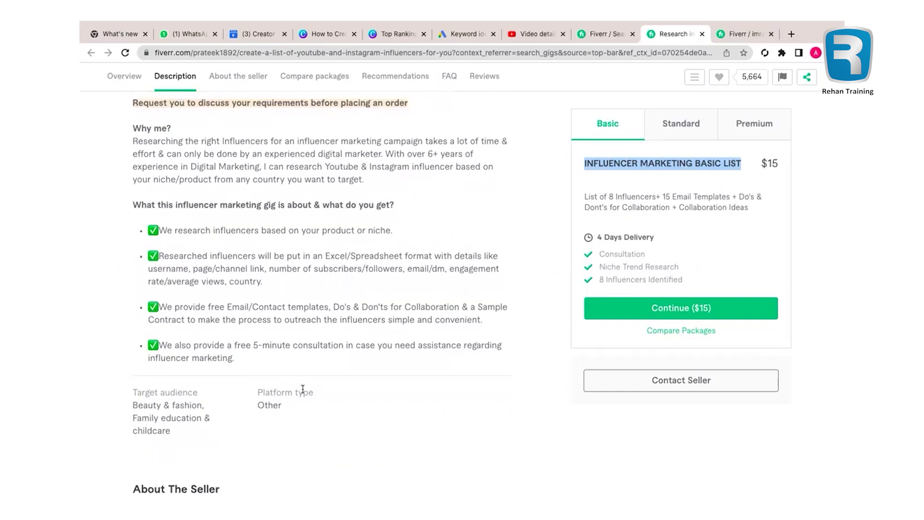
scroll(303, 389, up, 6)
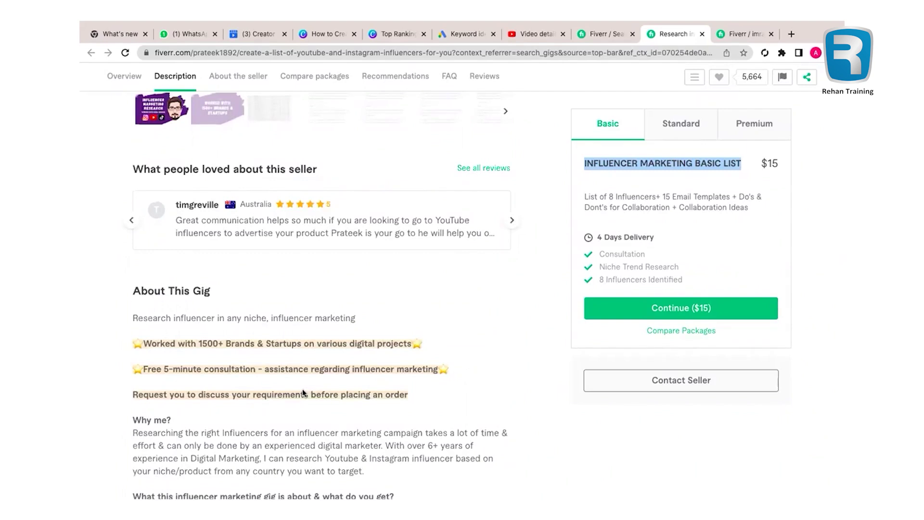
scroll(302, 389, down, 8)
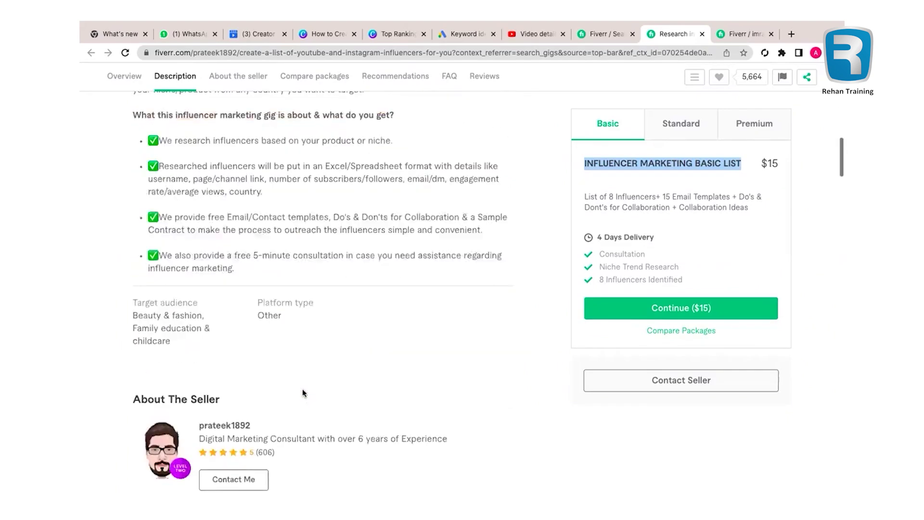
scroll(302, 389, up, 3)
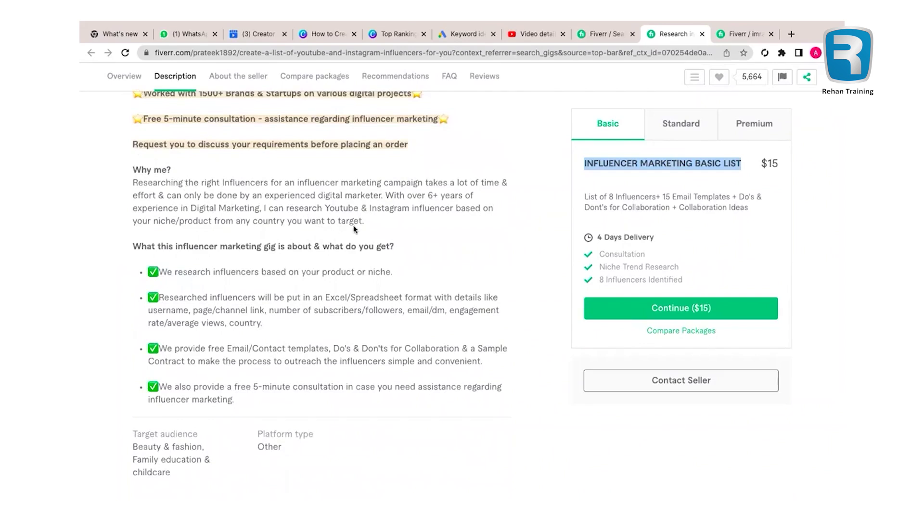
scroll(362, 227, up, 3)
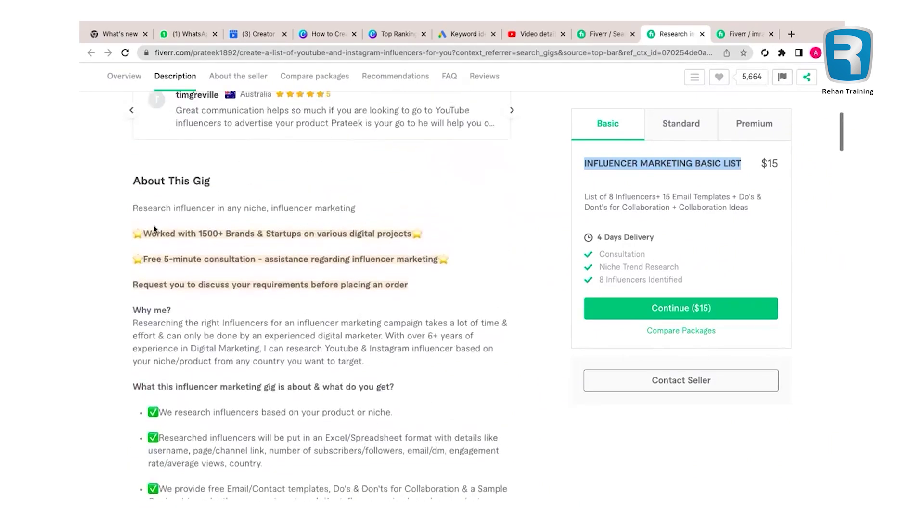
Browse the influencer marketing search results and open the gig "I will find top tiktok influencer list for tik tok influencer marketing".
click(591, 34)
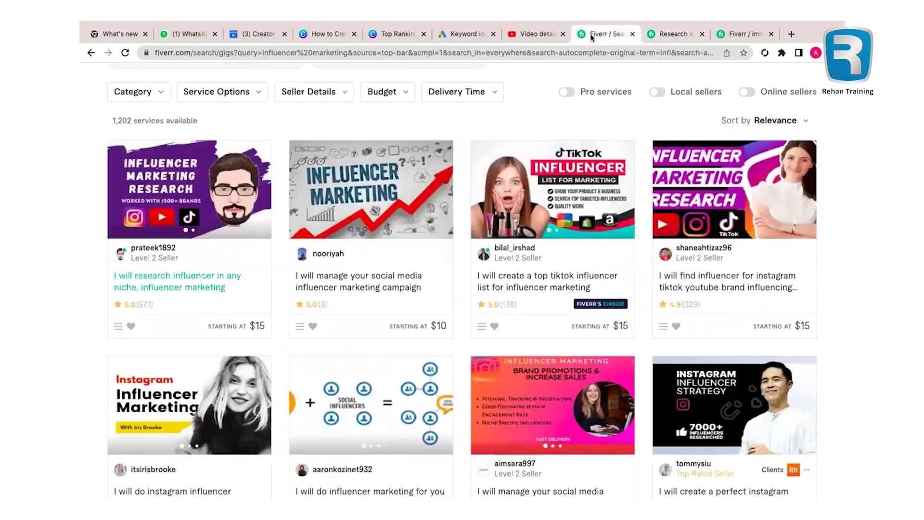
mouse_move(513, 261)
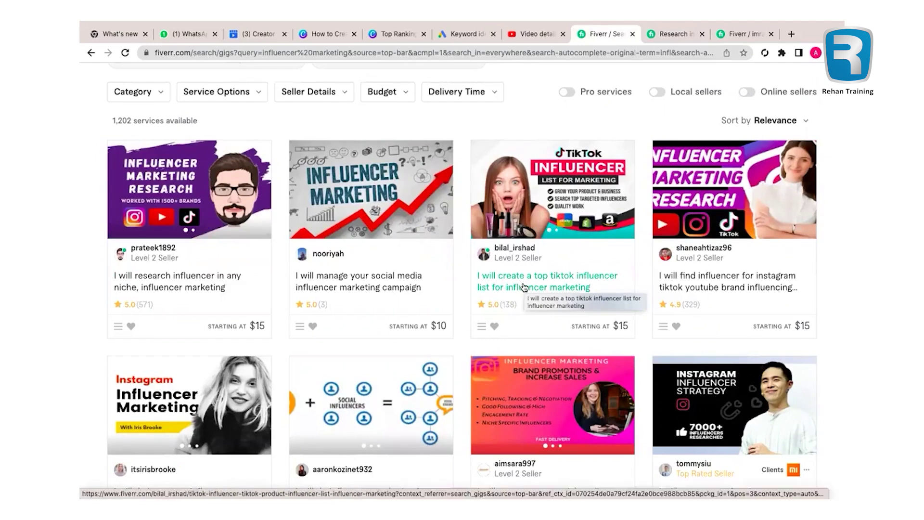
scroll(525, 288, down, 4)
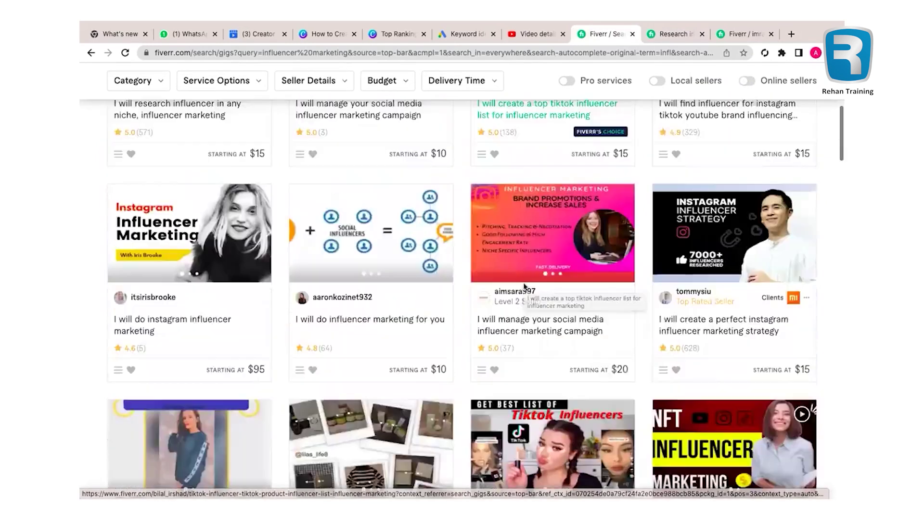
scroll(525, 287, down, 2)
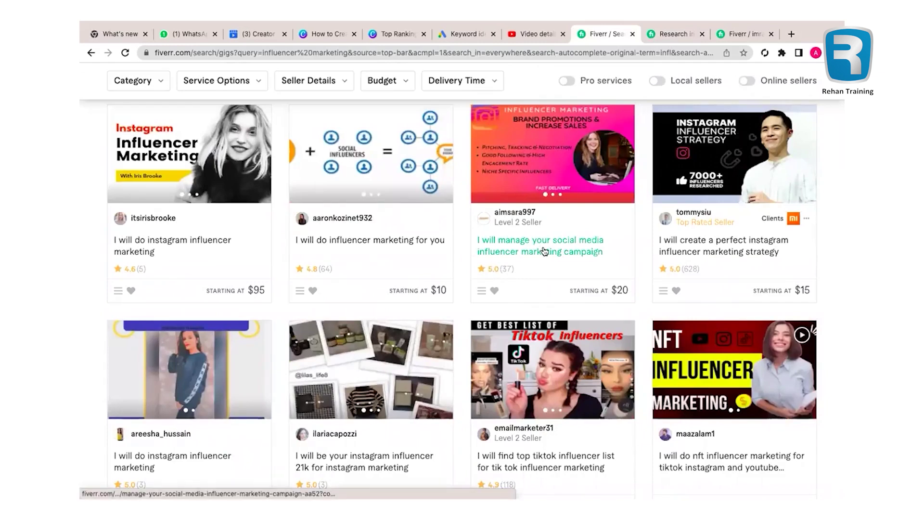
scroll(544, 250, down, 3)
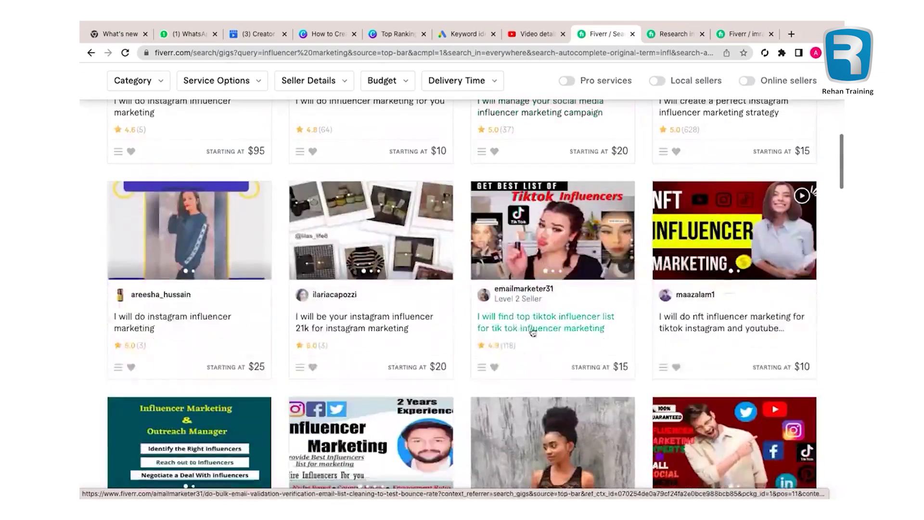
click(498, 331)
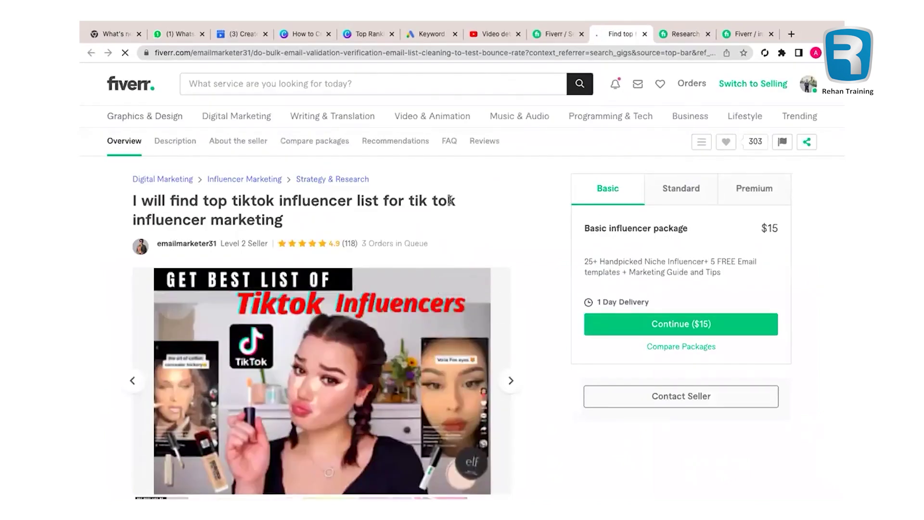
Read the TikTok influencer gig's About This Gig section, including its introduction, influencer details offered and information requested from buyers.
scroll(450, 200, down, 8)
scroll(450, 200, down, 4)
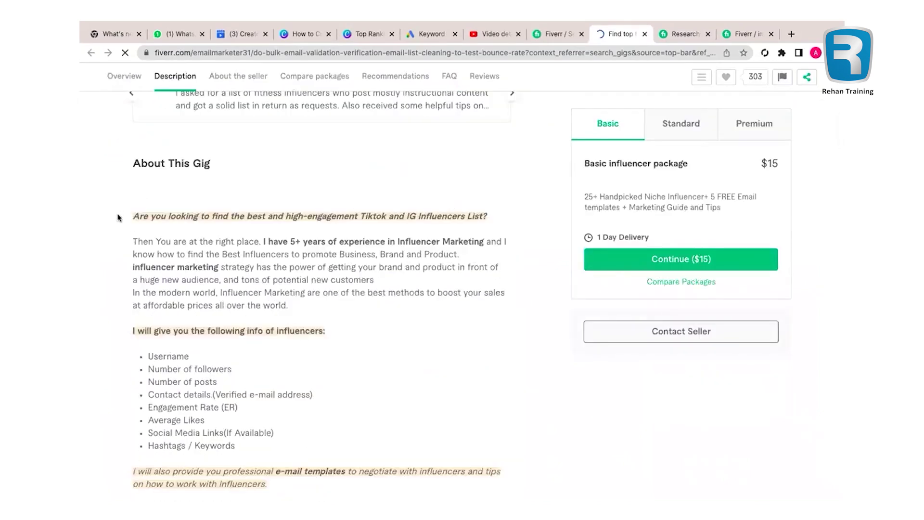
drag(122, 218, 226, 271)
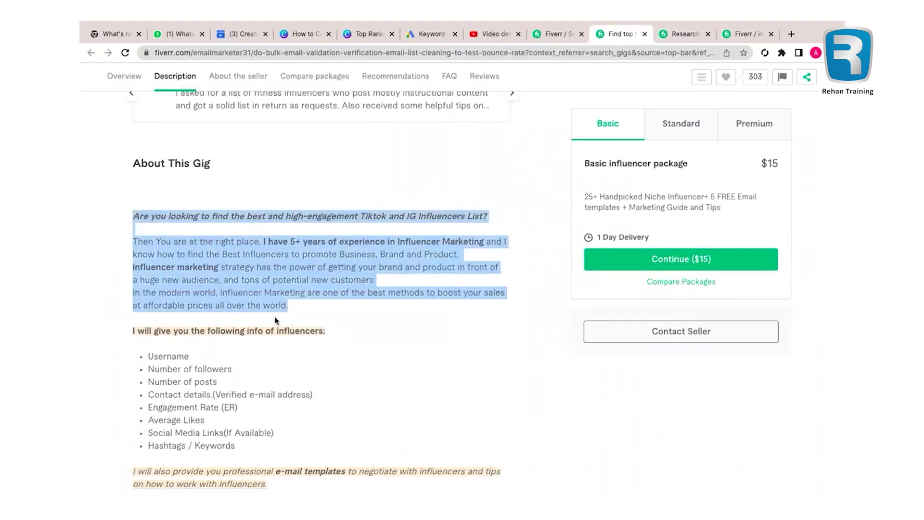
click(353, 337)
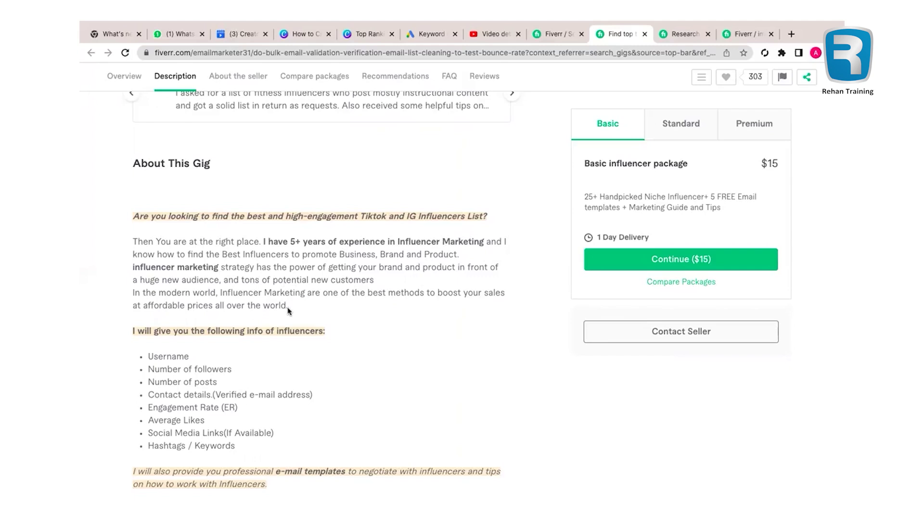
scroll(289, 310, down, 2)
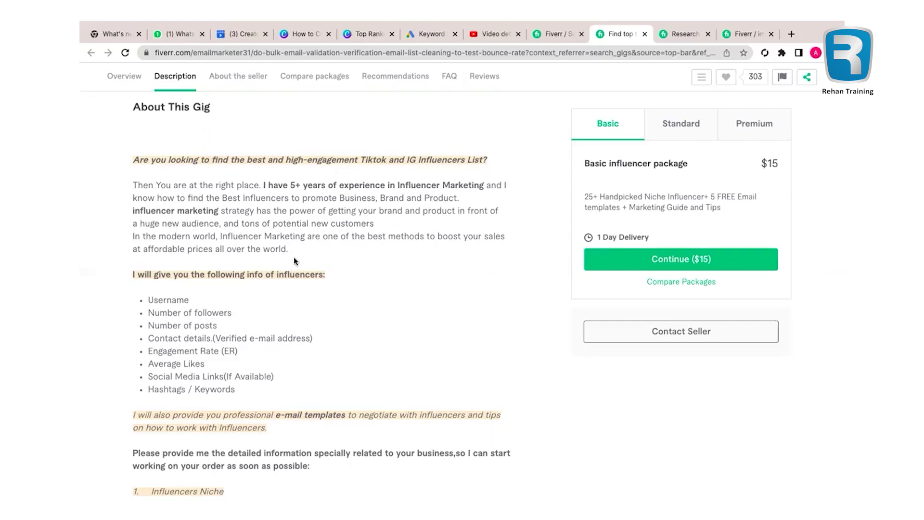
scroll(270, 320, down, 5)
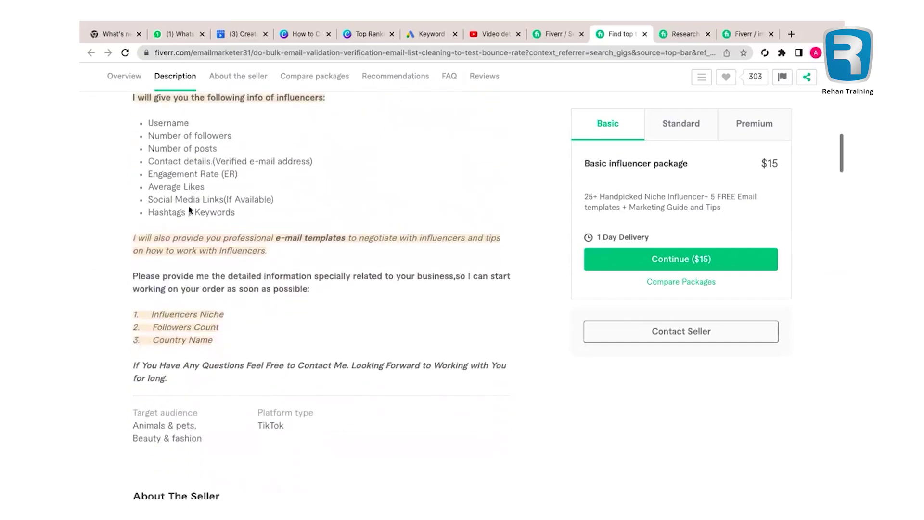
scroll(201, 224, up, 2)
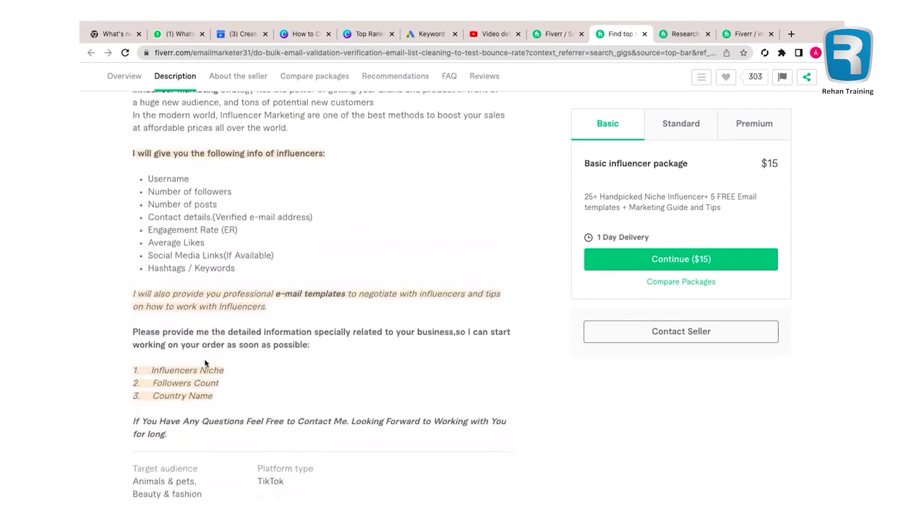
Return to the edited gig's Description & FAQ page and review the pasted description.
click(750, 30)
scroll(384, 315, down, 2)
scroll(384, 315, up, 2)
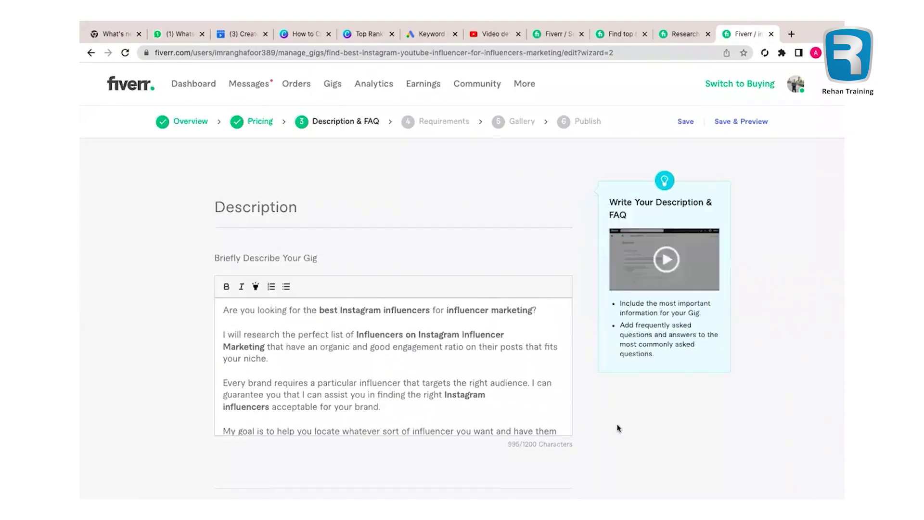
Format the influencer details in the gig description, from Name to Other information (When Needed), as a bulleted list.
scroll(618, 429, down, 3)
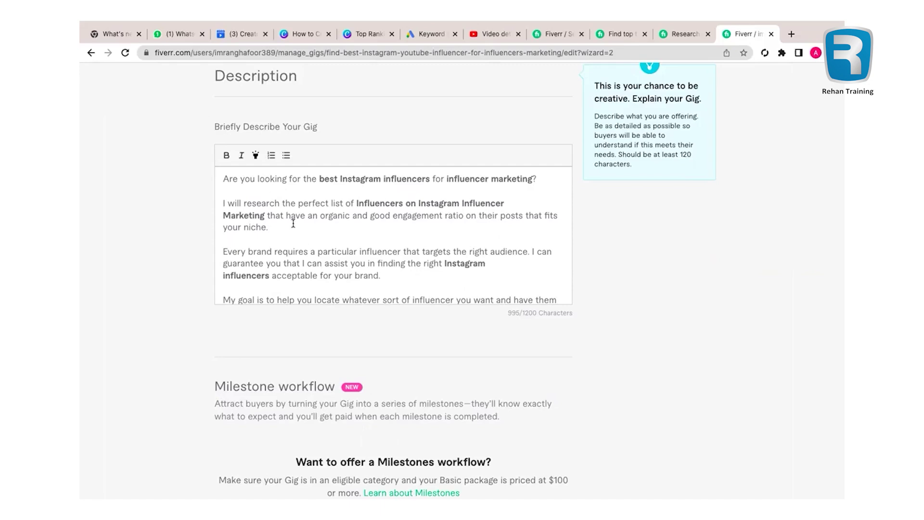
scroll(293, 223, down, 1)
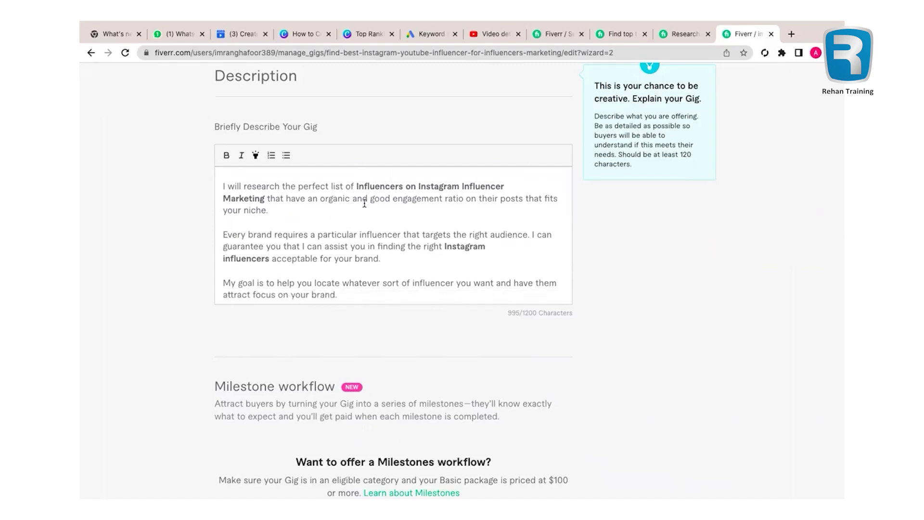
scroll(372, 271, down, 3)
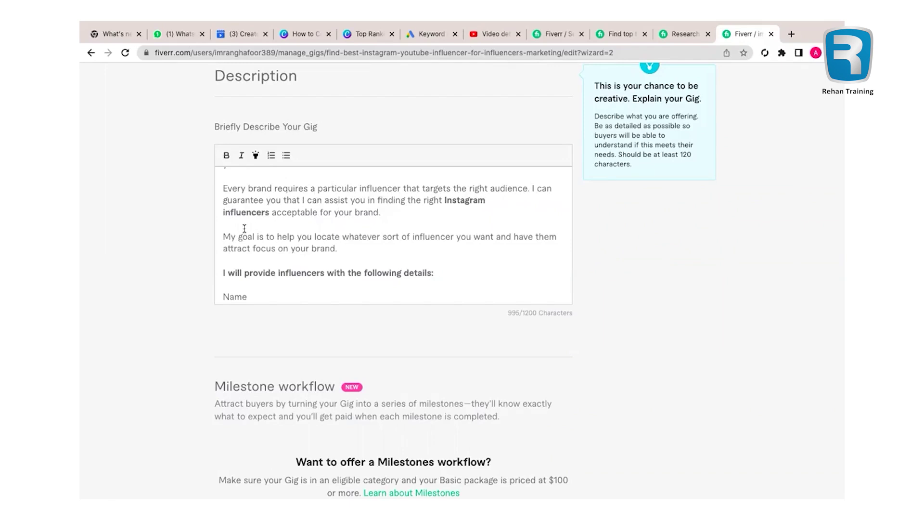
scroll(351, 262, down, 1)
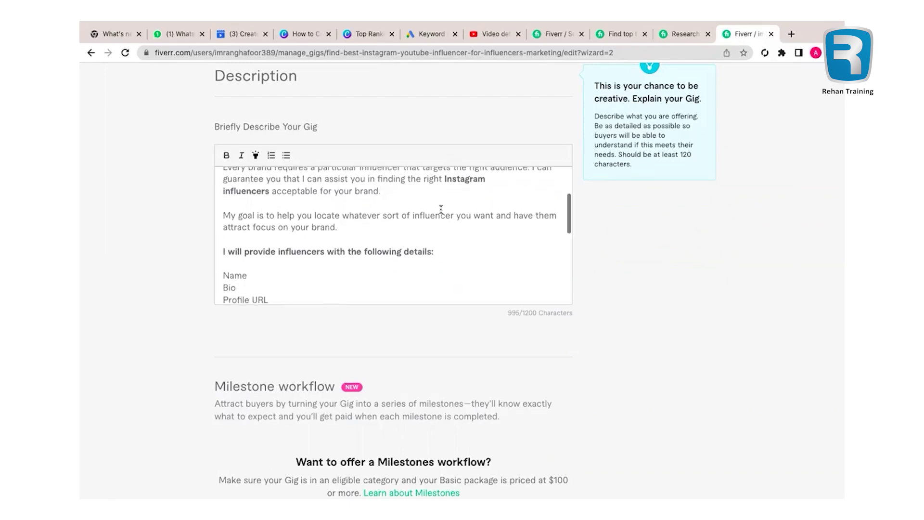
scroll(259, 198, down, 2)
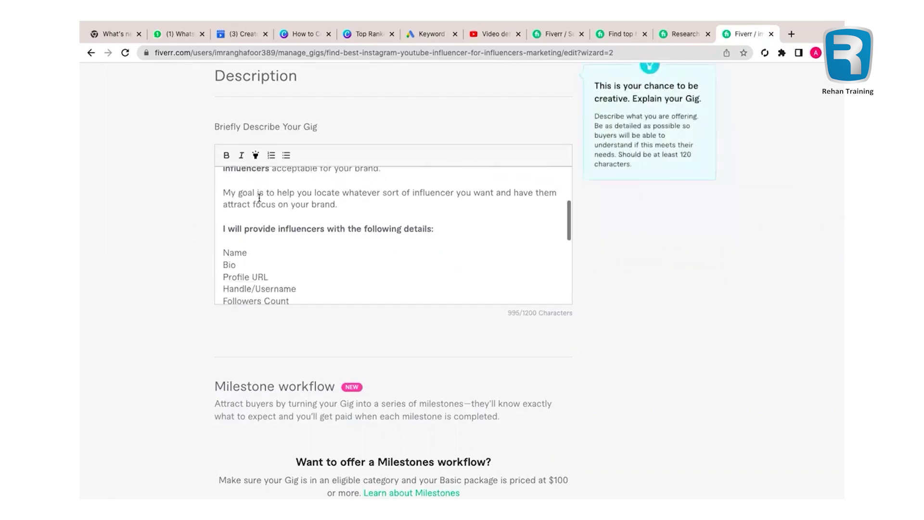
drag(219, 222, 365, 246)
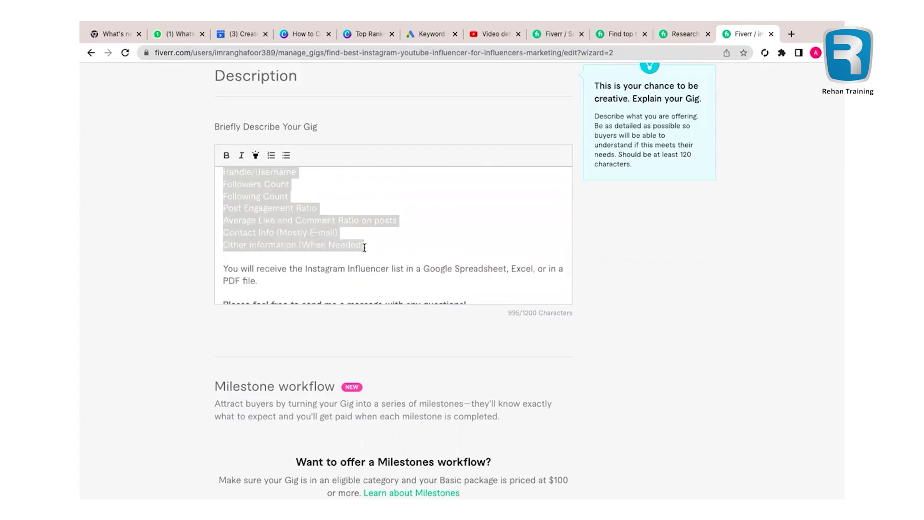
click(287, 155)
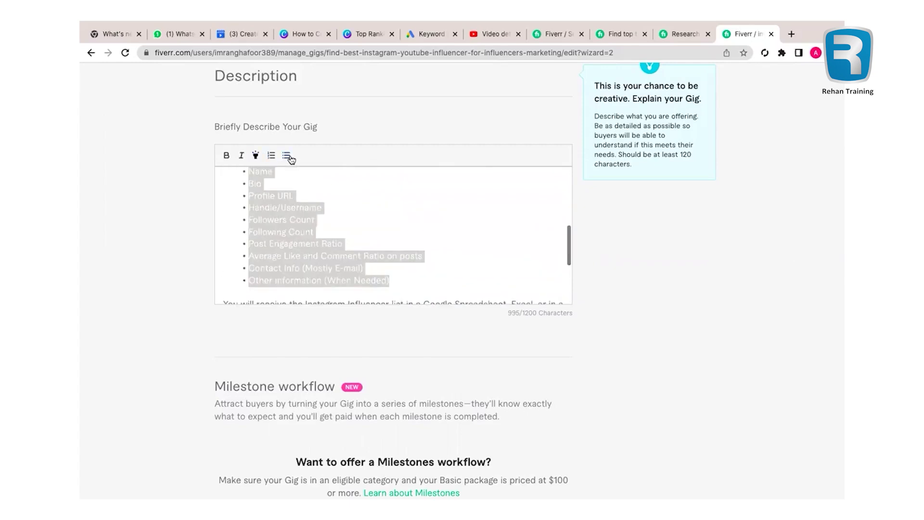
click(378, 217)
Highlight the bold line "Please feel free to send me a message with any questions!" near the description's end.
scroll(379, 217, down, 3)
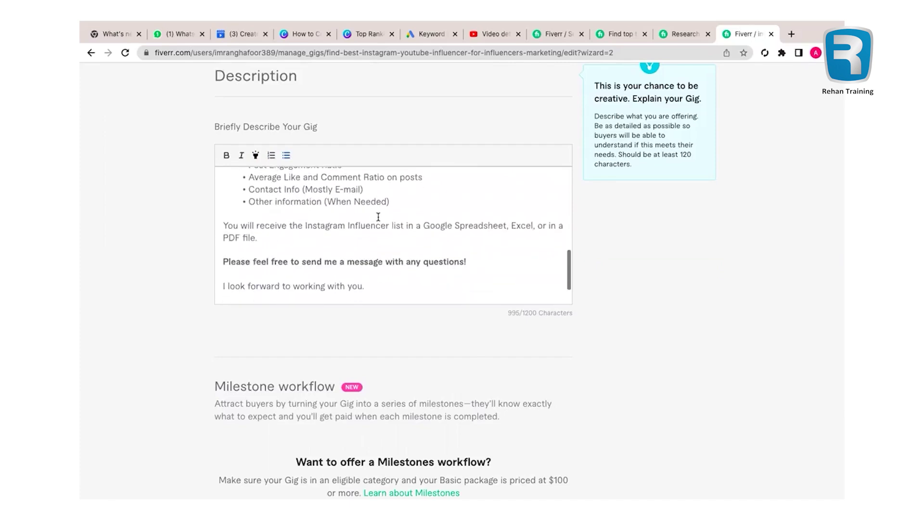
drag(216, 260, 456, 276)
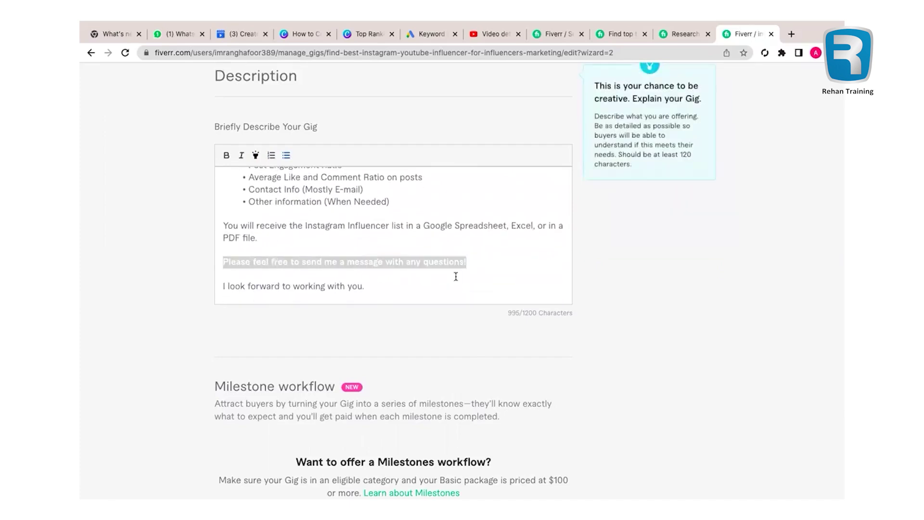
click(257, 157)
click(490, 262)
Highlight the bold line "I will provide influencers with the following details:" above the bulleted list.
scroll(490, 261, up, 10)
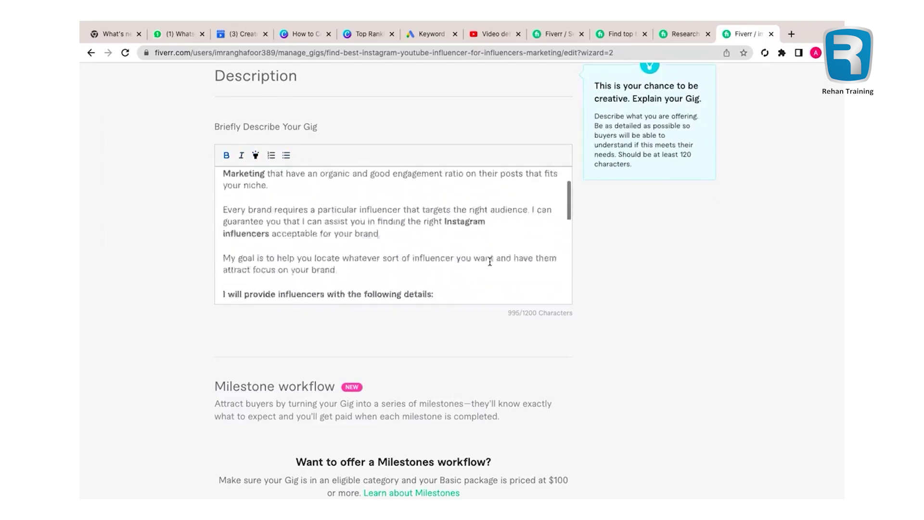
scroll(489, 262, down, 3)
drag(435, 247, 222, 248)
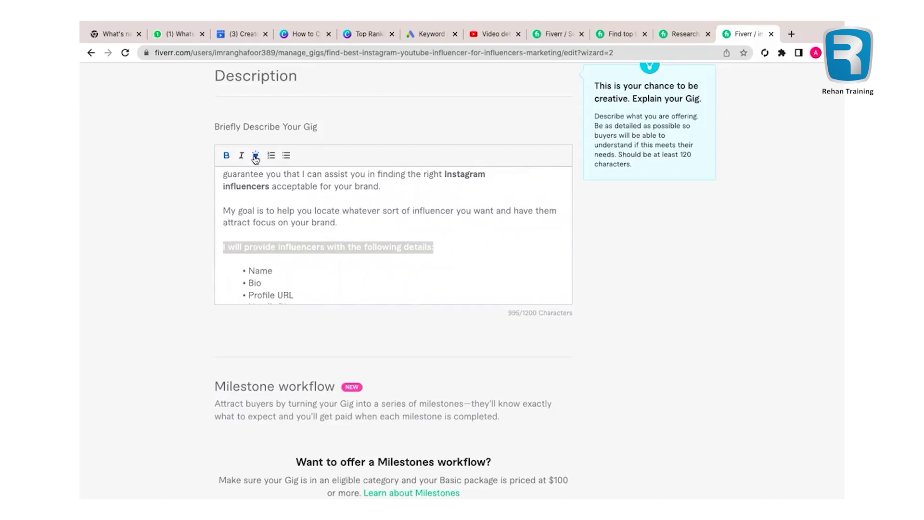
scroll(331, 229, up, 3)
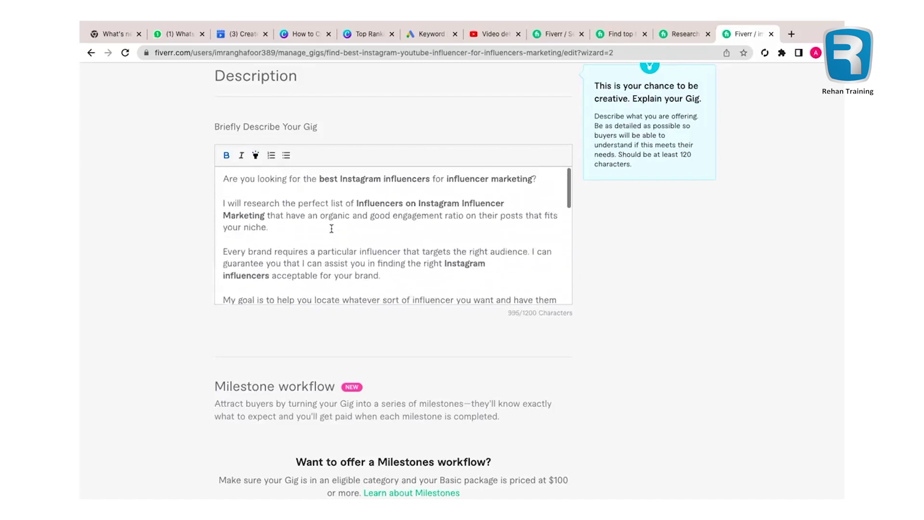
Make the seller's name under "Regards," at the end of the description bold and highlighted.
scroll(523, 193, down, 3)
scroll(523, 194, down, 10)
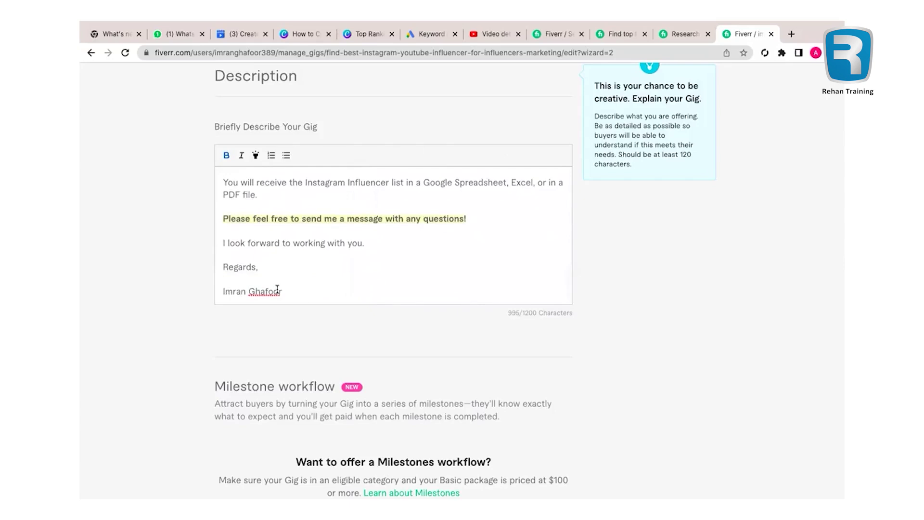
drag(285, 291, 222, 291)
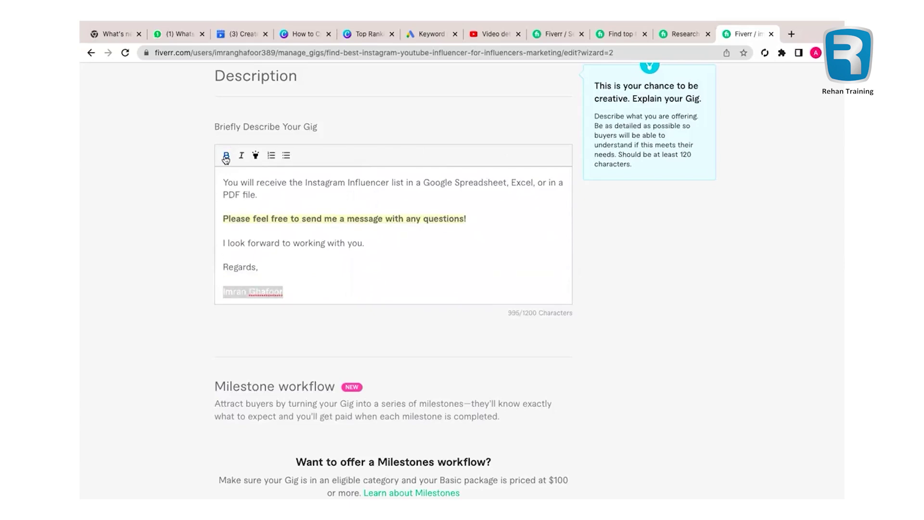
click(255, 157)
click(293, 288)
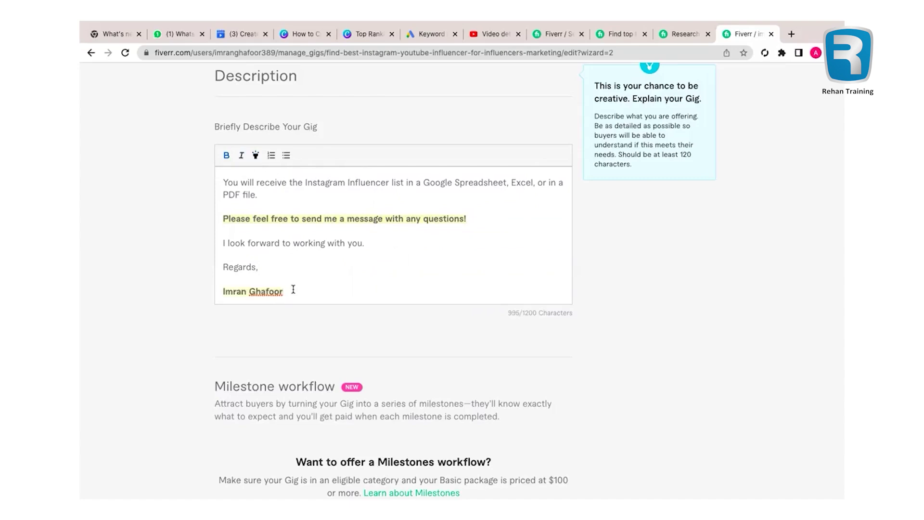
scroll(293, 289, up, 10)
scroll(293, 289, up, 5)
Start a new entry in the gig's Frequently Asked Questions and begin writing its question.
scroll(294, 290, down, 8)
scroll(294, 291, down, 6)
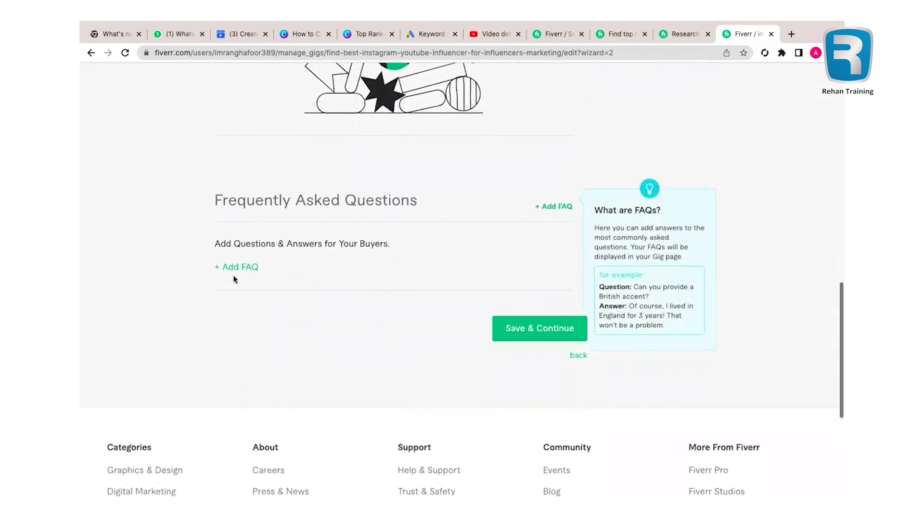
click(551, 207)
scroll(474, 304, down, 1)
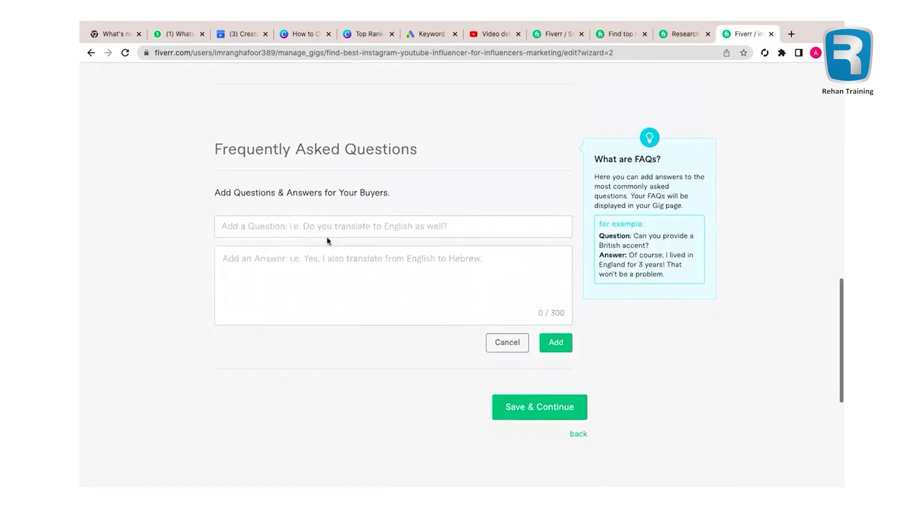
click(338, 231)
text(w)
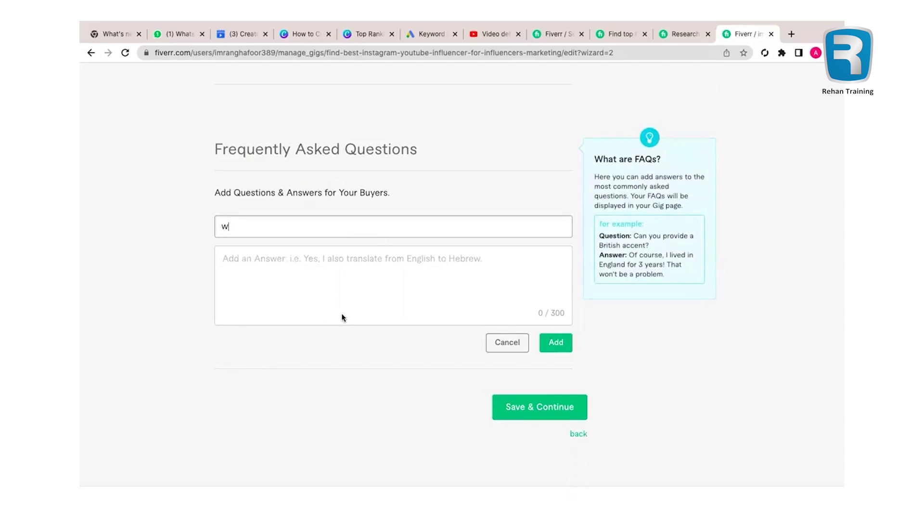
Examine the competing influencer research gig's FAQ, including the answers on who counts as an influencer and using influencers with a limited budget.
click(682, 35)
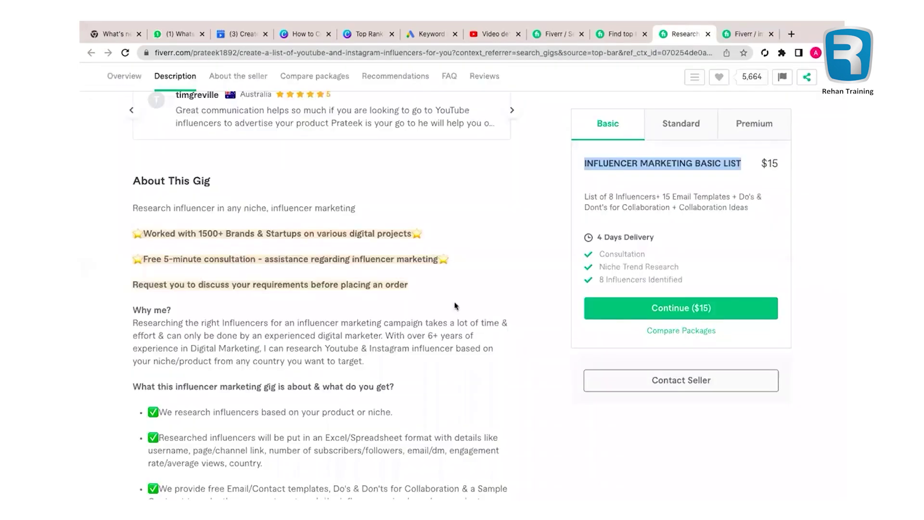
scroll(455, 306, down, 15)
scroll(443, 316, down, 10)
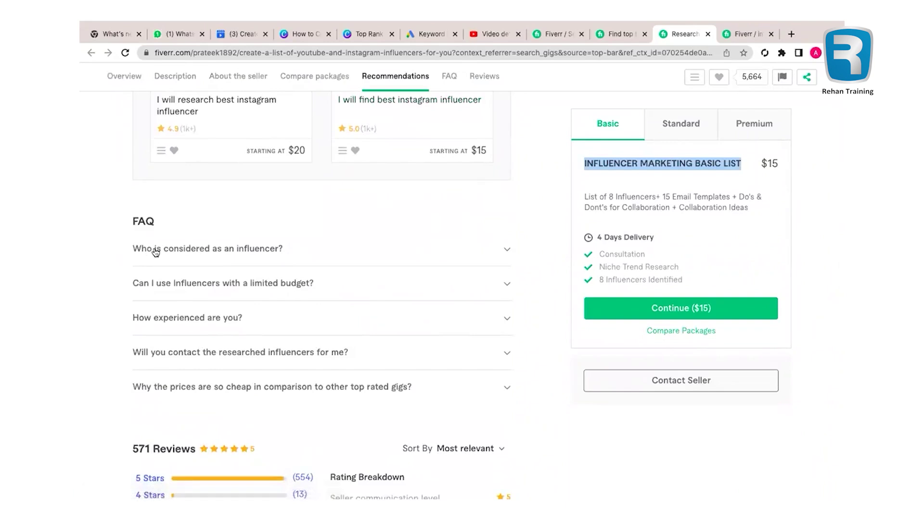
click(513, 251)
scroll(287, 299, down, 2)
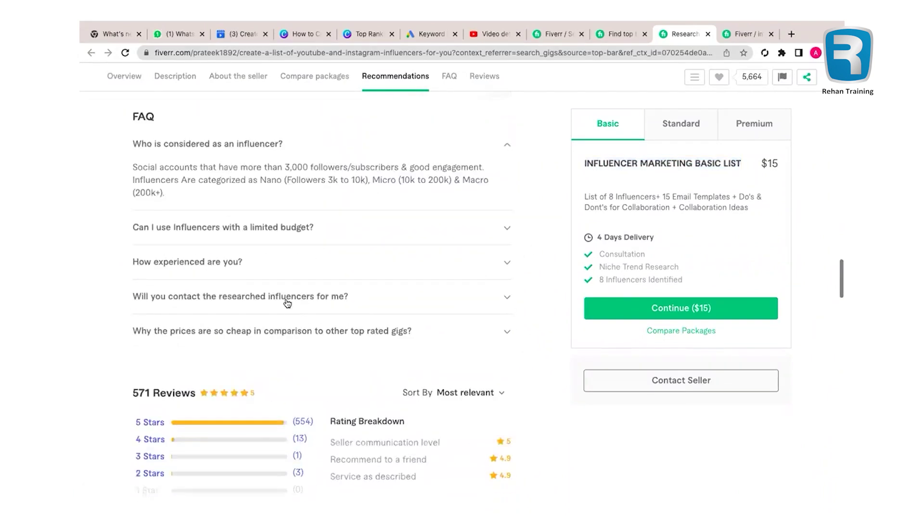
click(507, 233)
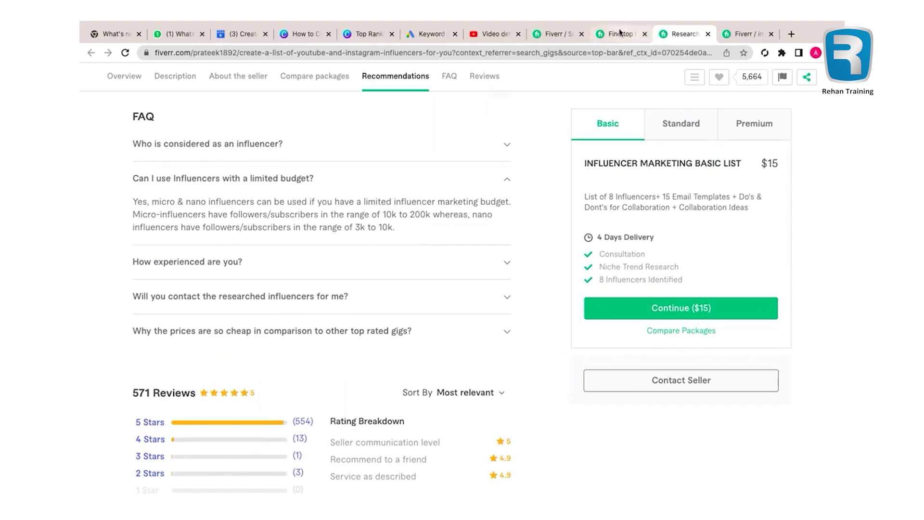
Return to the edited gig, clear the unfinished FAQ question, and save the Description & FAQ to continue to Requirements.
click(753, 34)
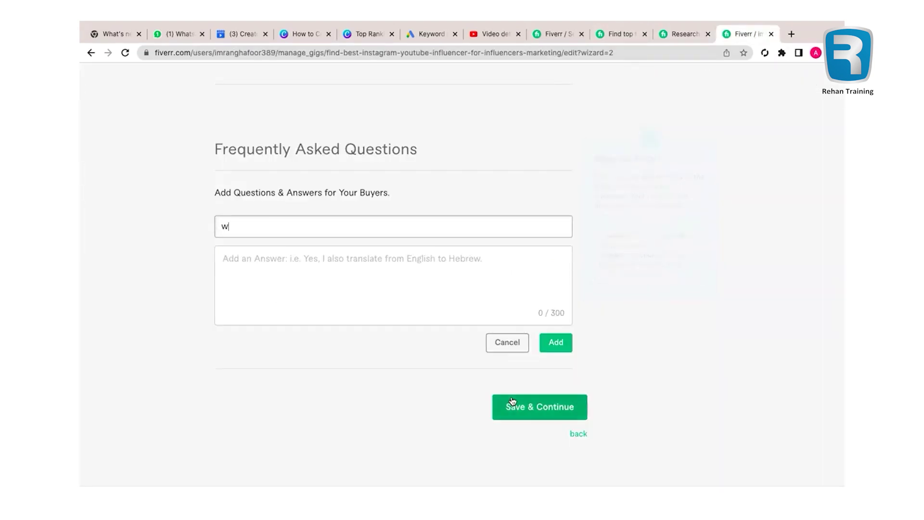
key(BackSpace)
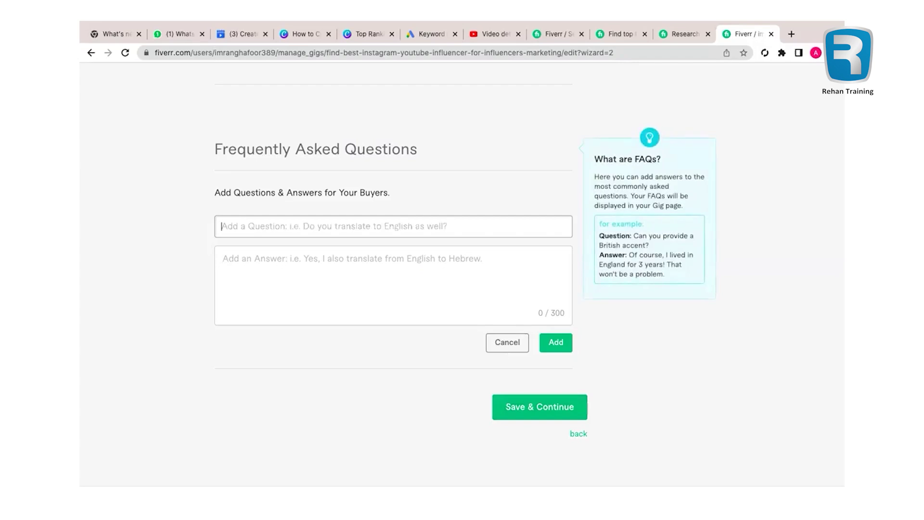
click(544, 406)
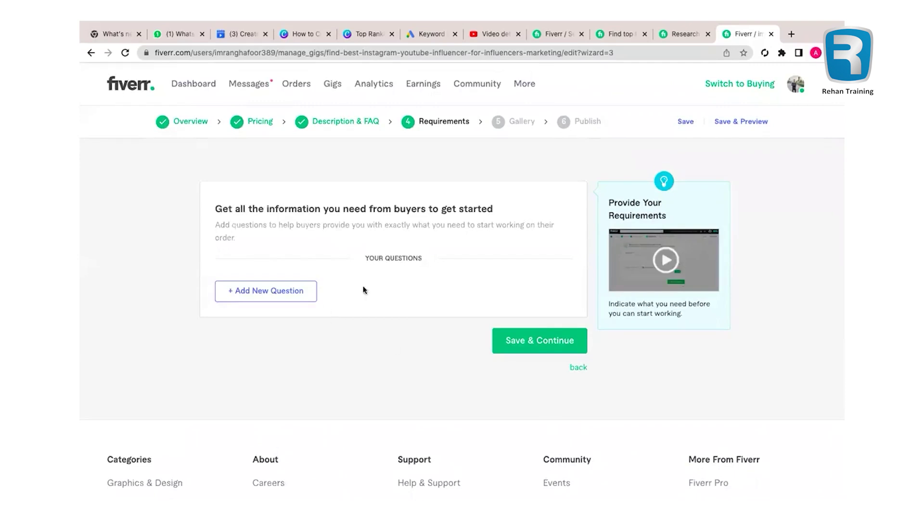
Add a required free-text buyer question listing "Targeted audience" and "Niche" on separate lines, and save the requirements to continue to Gallery.
click(356, 322)
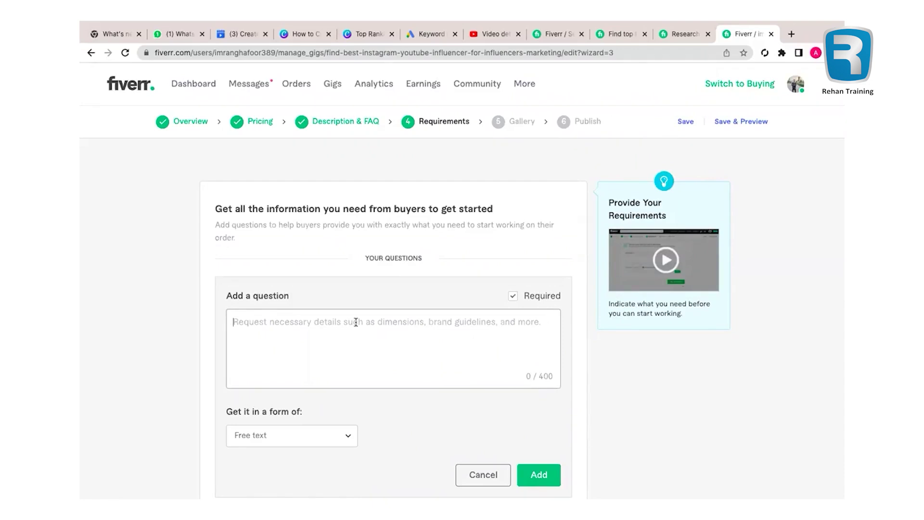
text(Targeted adui)
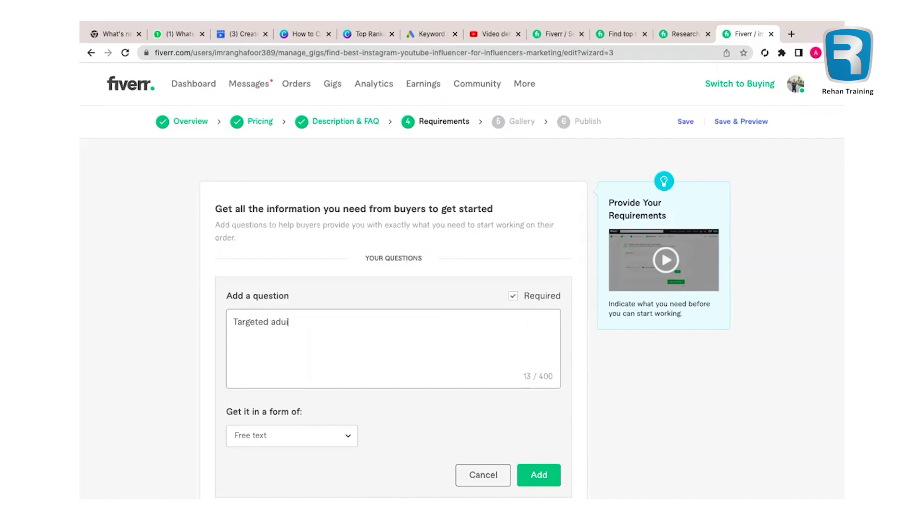
text(ence)
key(BackSpace)
key(BackSpace)
key(BackSpace)
key(BackSpace)
key(BackSpace)
key(BackSpace)
text(udie)
text(nce )
text(Niche)
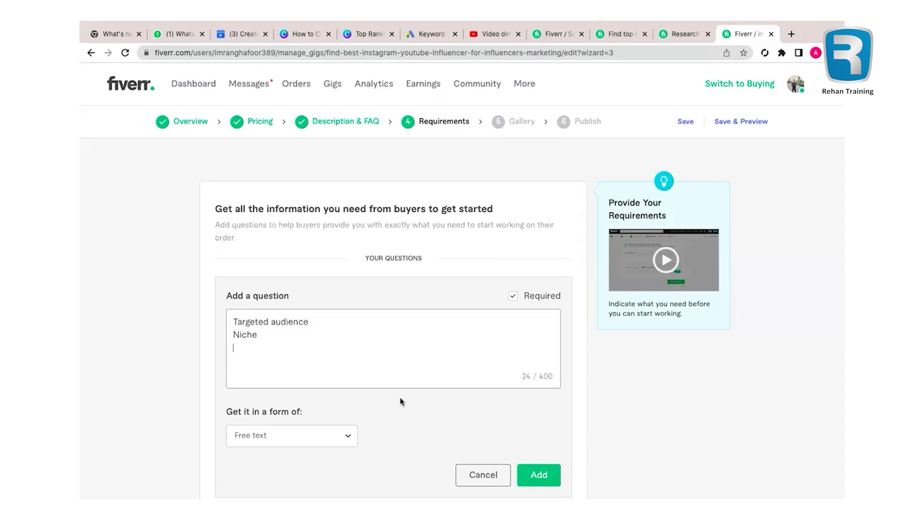
scroll(404, 401, down, 2)
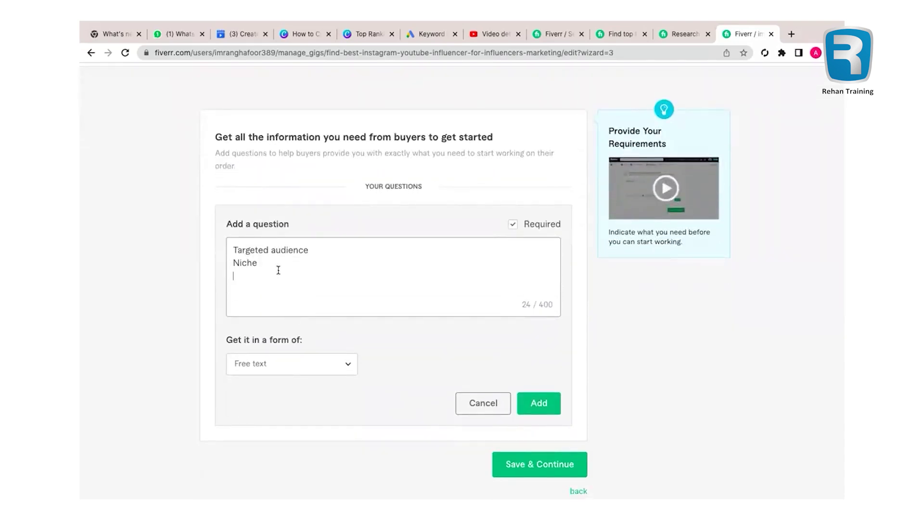
click(552, 410)
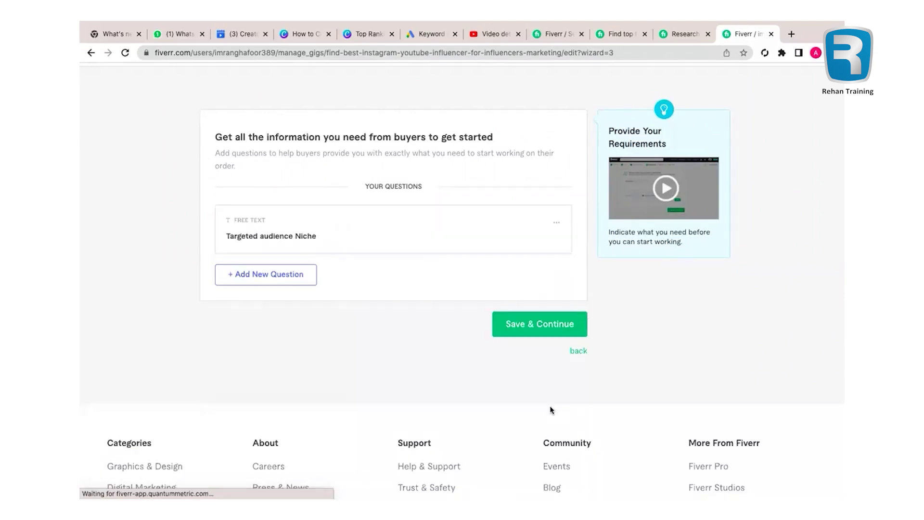
click(558, 324)
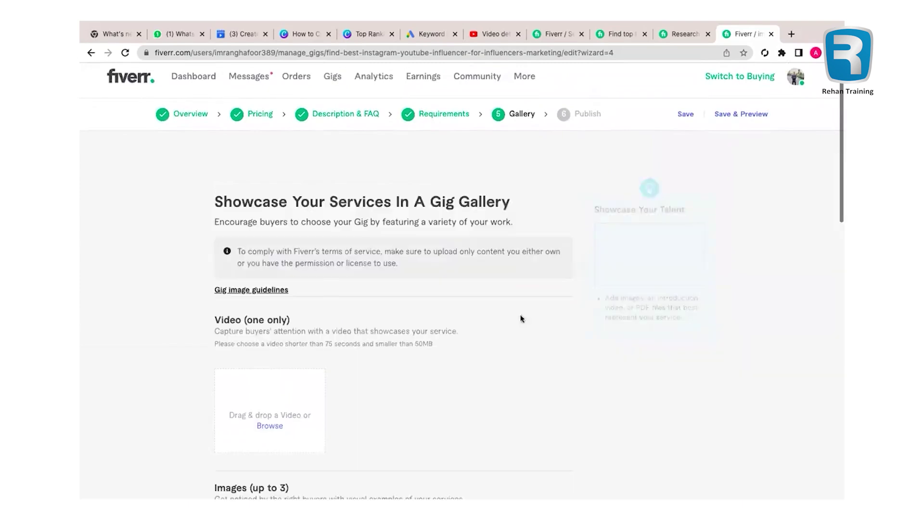
Upload "I Will Setup Facebook Ads Campaign.png" from the Downloads folder as the first image in the gig gallery.
scroll(466, 355, down, 4)
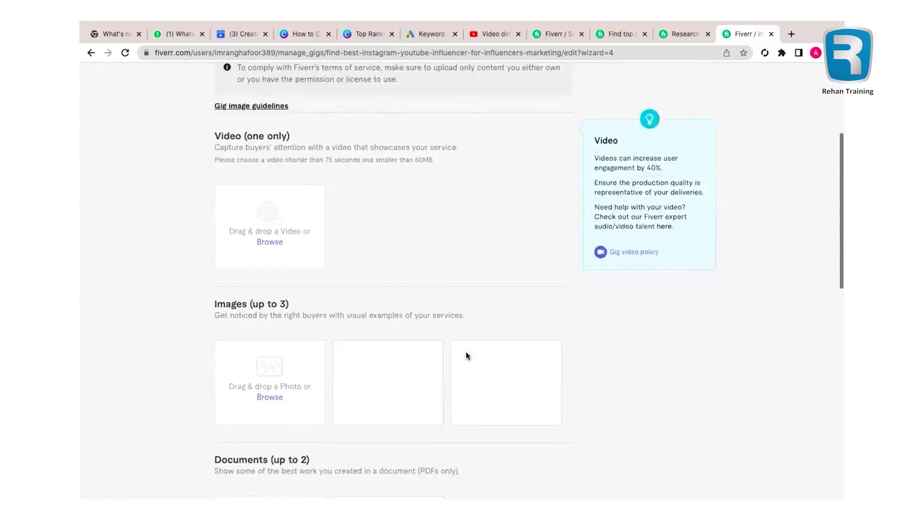
click(270, 397)
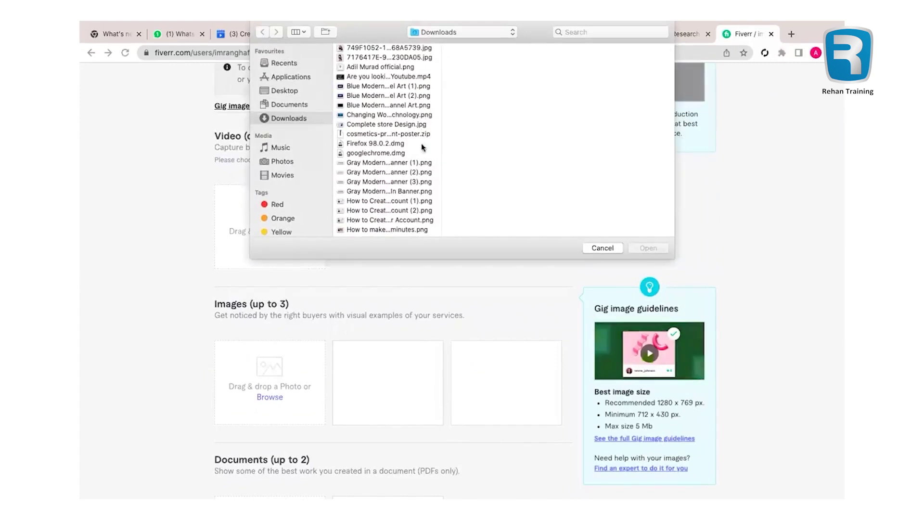
scroll(430, 137, down, 3)
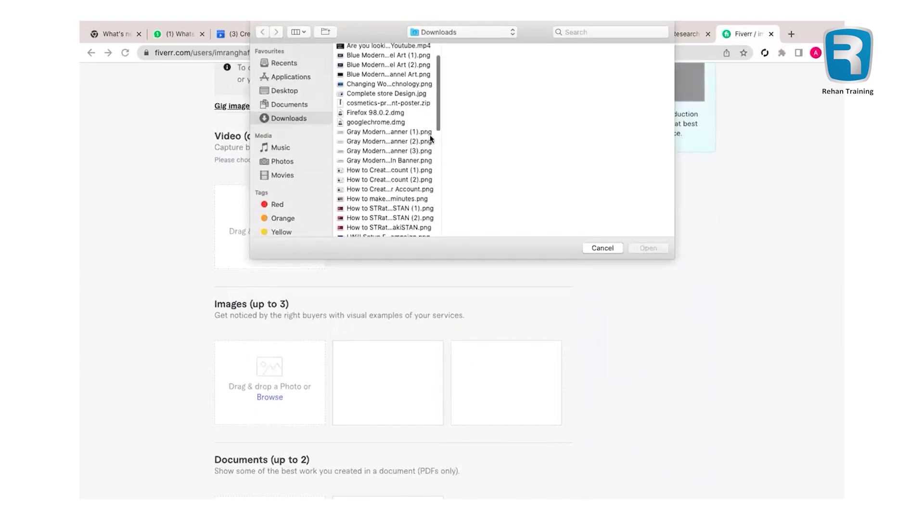
click(398, 169)
click(386, 177)
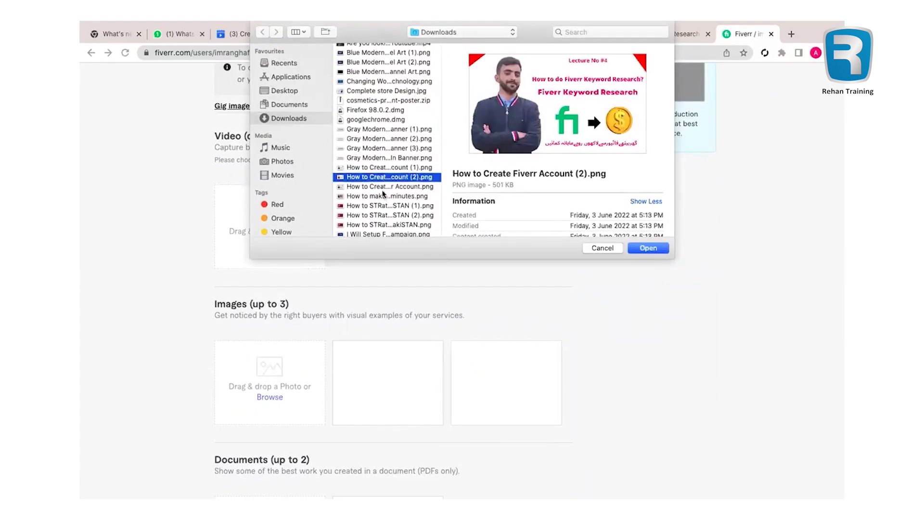
click(383, 188)
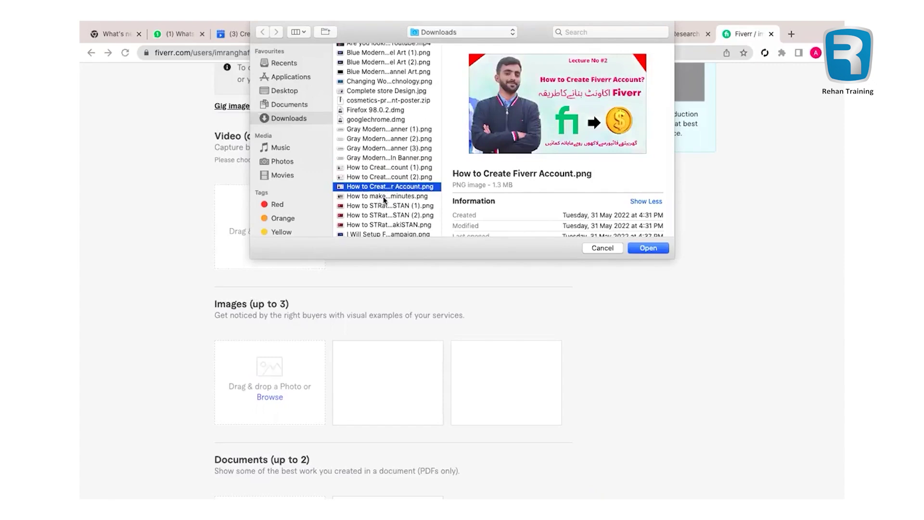
click(386, 197)
click(385, 206)
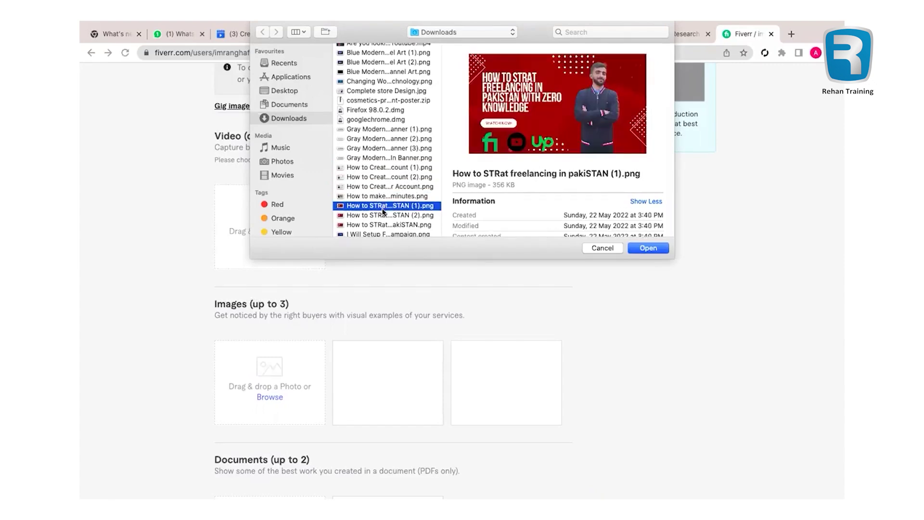
click(381, 224)
click(382, 215)
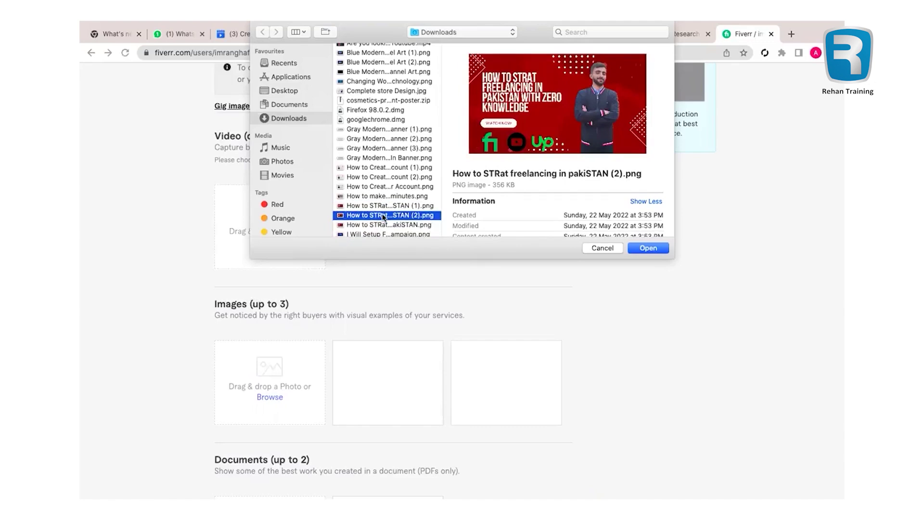
scroll(382, 215, down, 3)
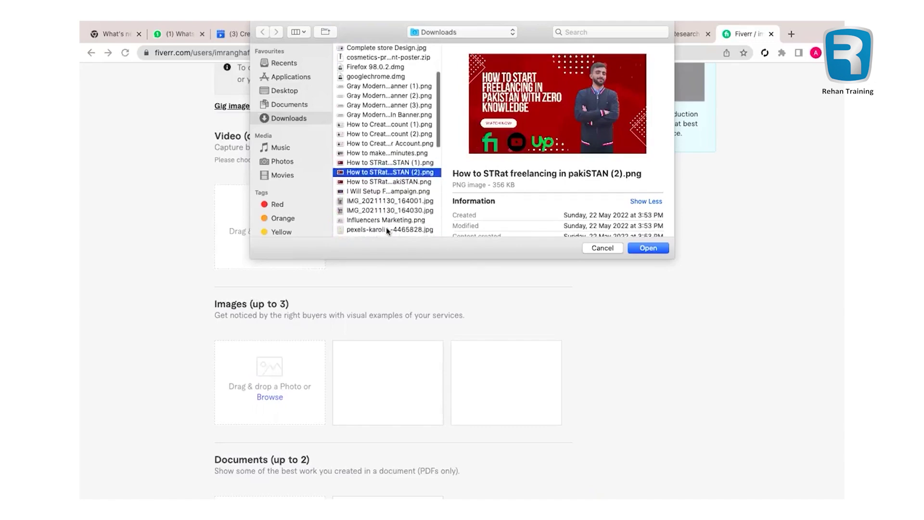
click(376, 181)
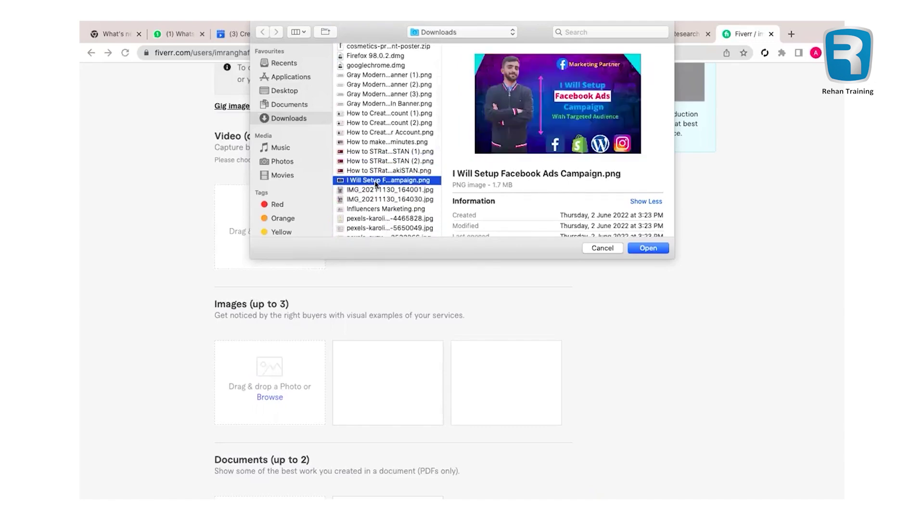
click(652, 249)
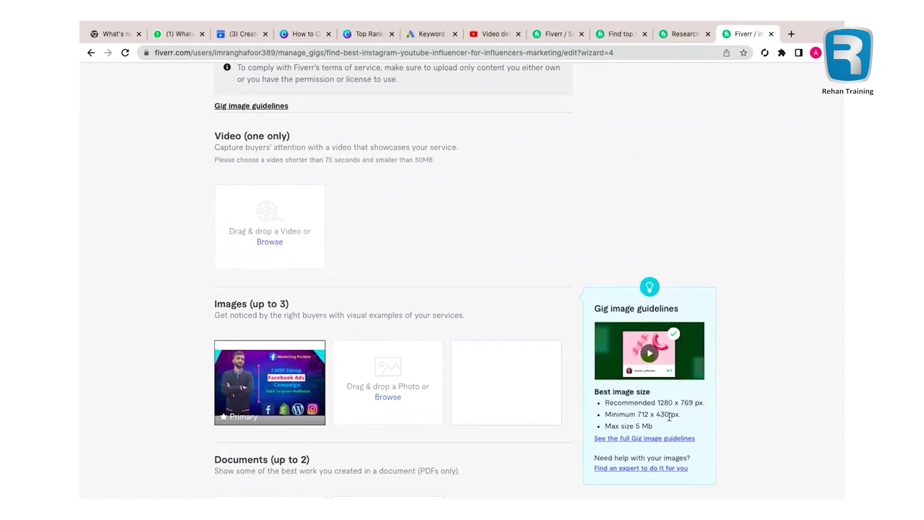
Check the gallery's video, image and document sections, then save the gallery and continue to Publish.
scroll(646, 422, down, 3)
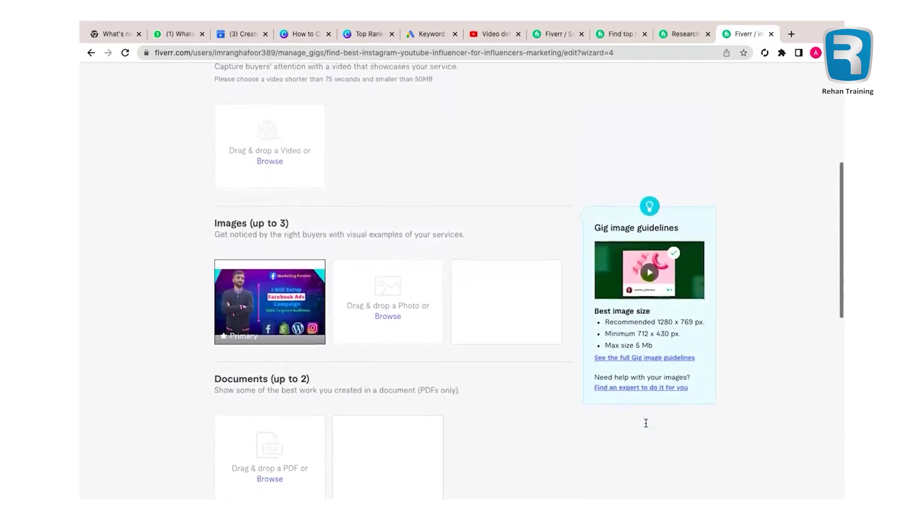
mouse_move(324, 314)
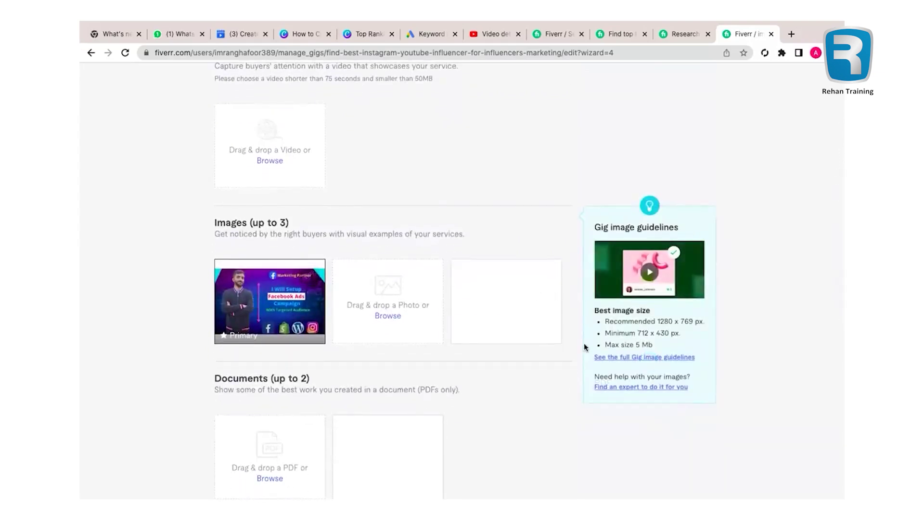
scroll(479, 396, down, 10)
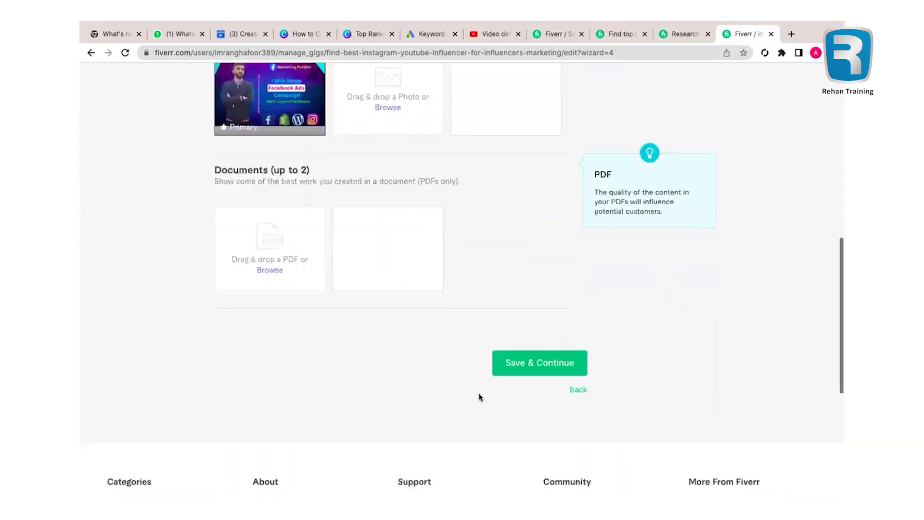
scroll(479, 337, up, 5)
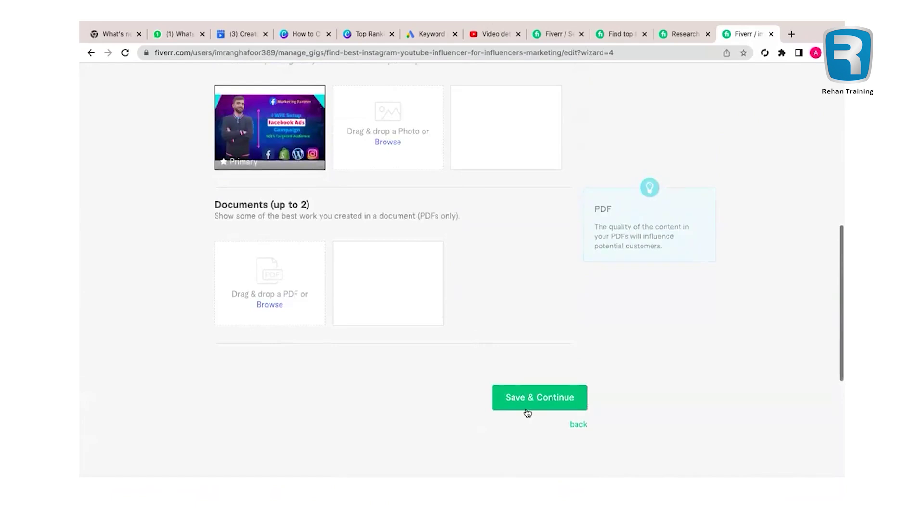
scroll(457, 247, up, 10)
scroll(552, 386, down, 1)
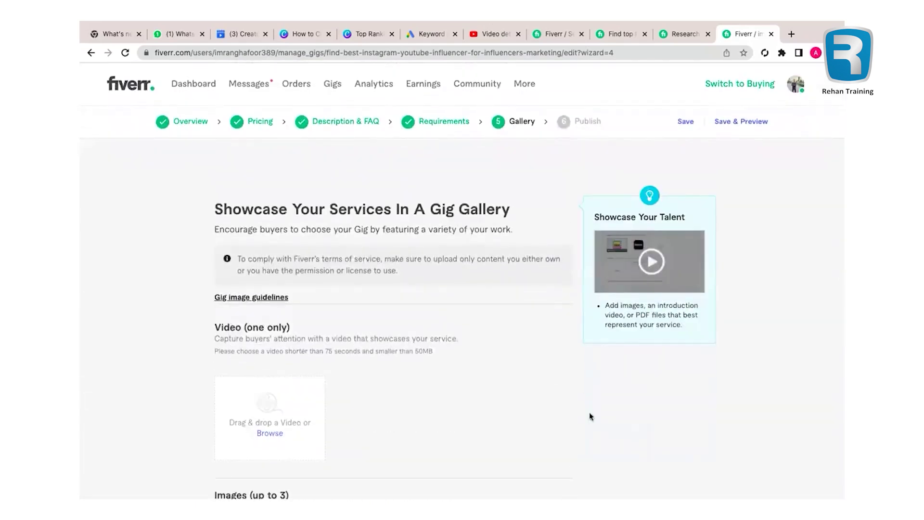
scroll(626, 264, down, 6)
scroll(625, 264, down, 2)
click(526, 474)
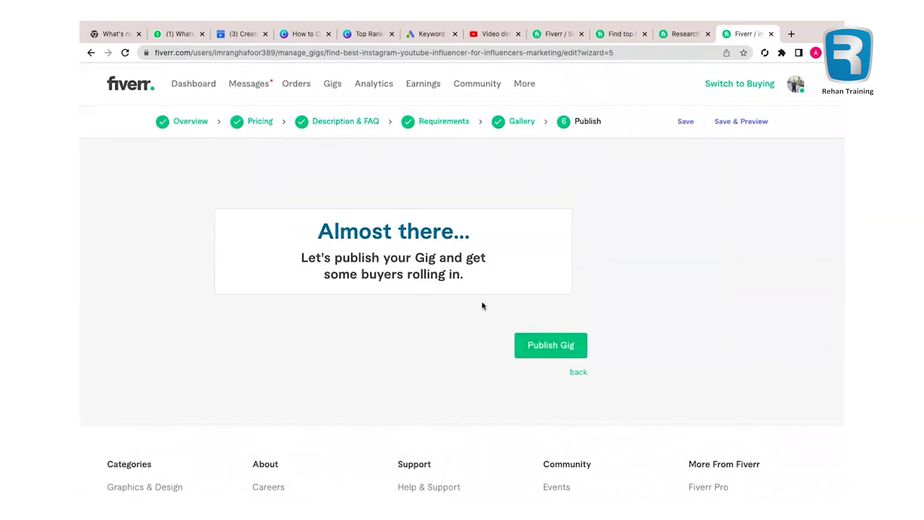
Publish the gig and finish the wizard to return to the list of gigs.
click(538, 354)
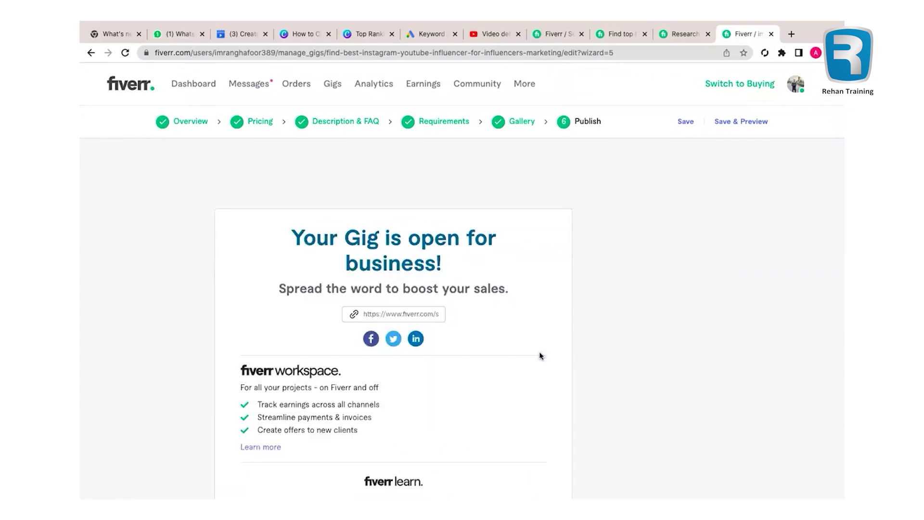
scroll(540, 355, down, 5)
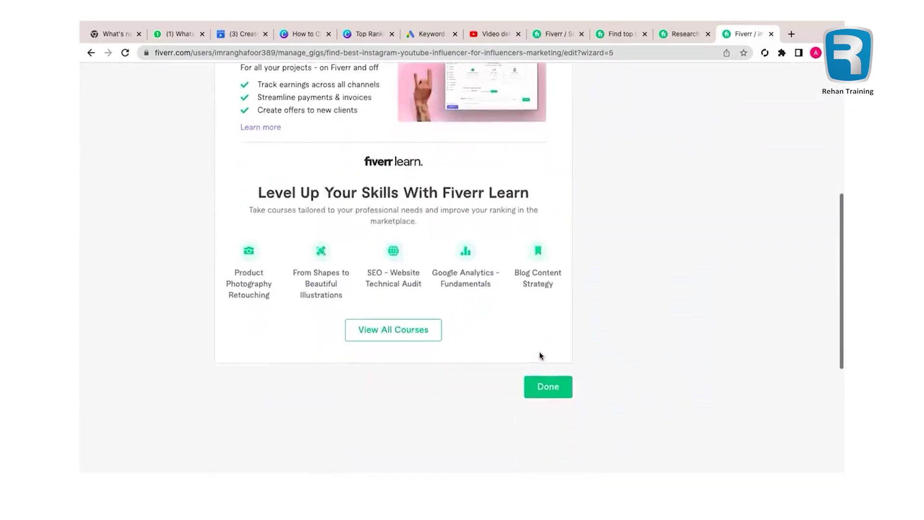
click(547, 389)
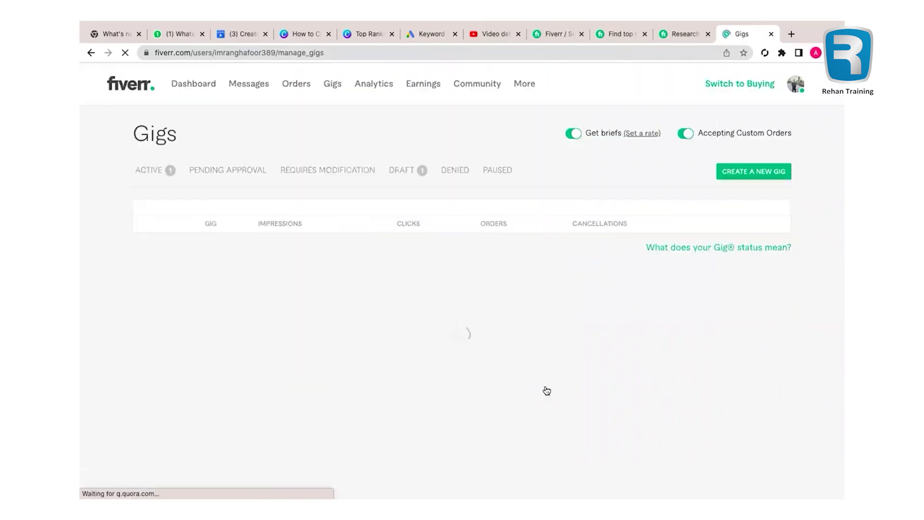
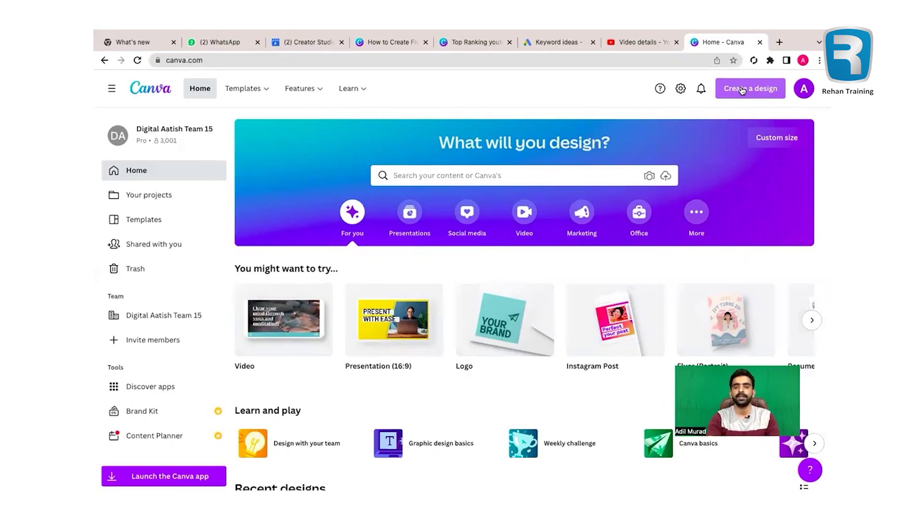
Switch to Canva and create a new custom-size design of 1280 × 769 px.
click(742, 90)
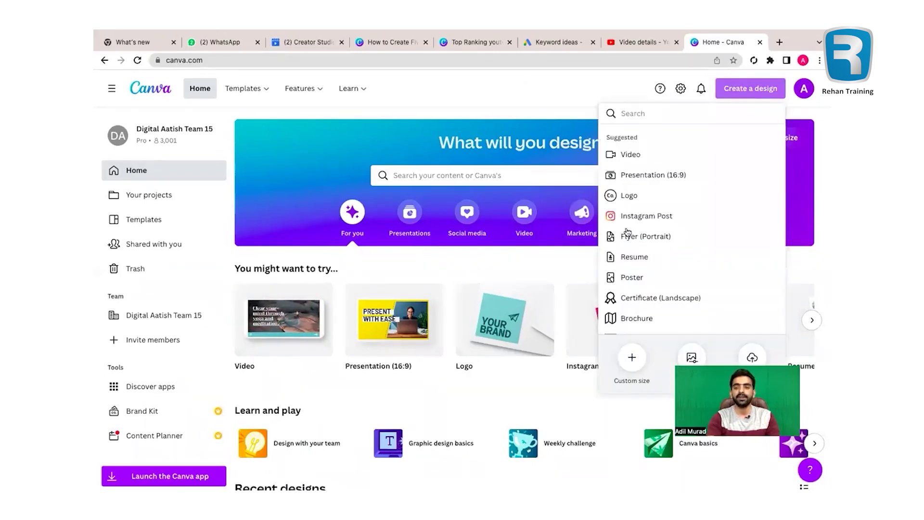
click(633, 359)
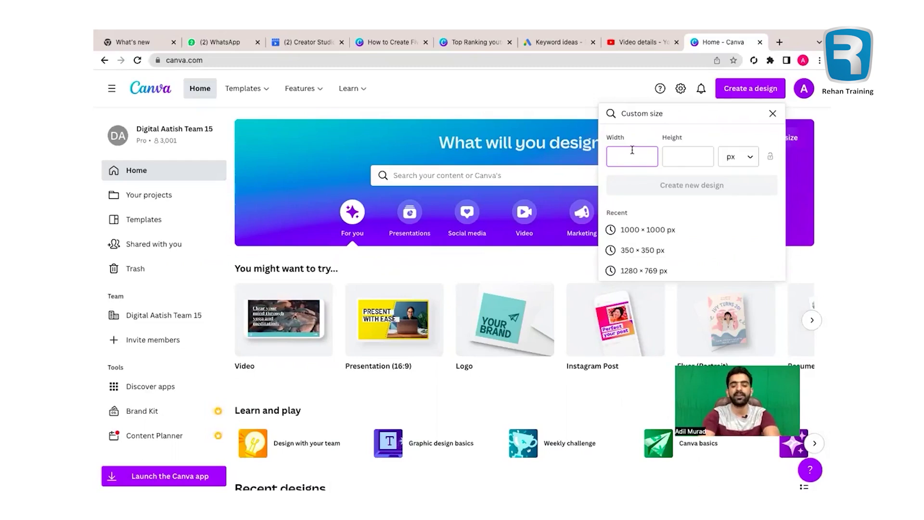
text(1280)
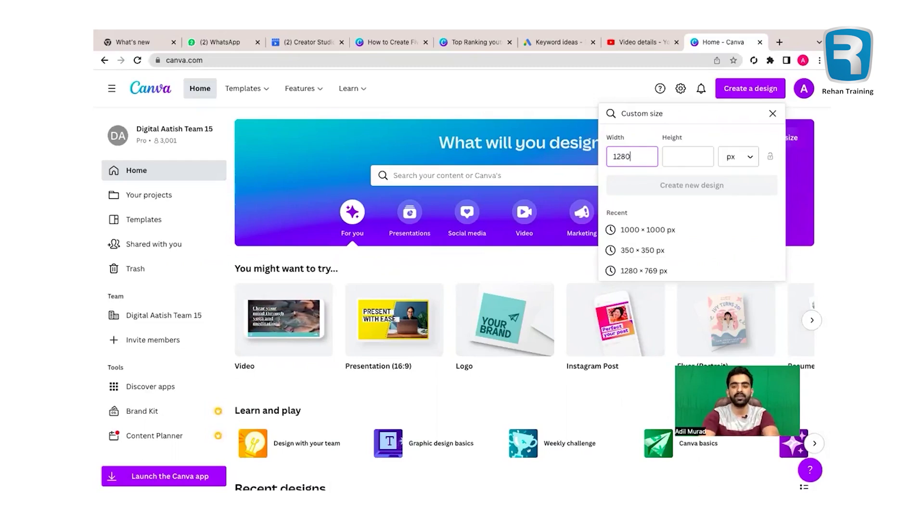
click(679, 163)
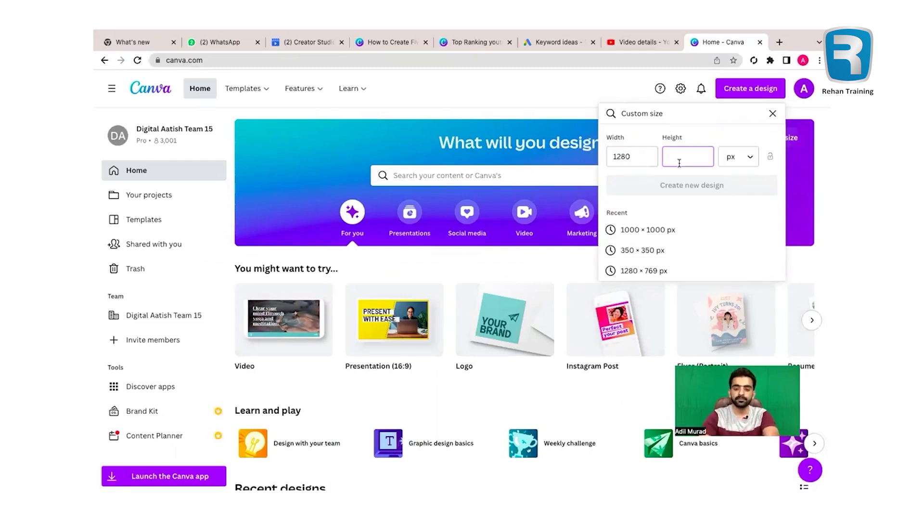
text(769)
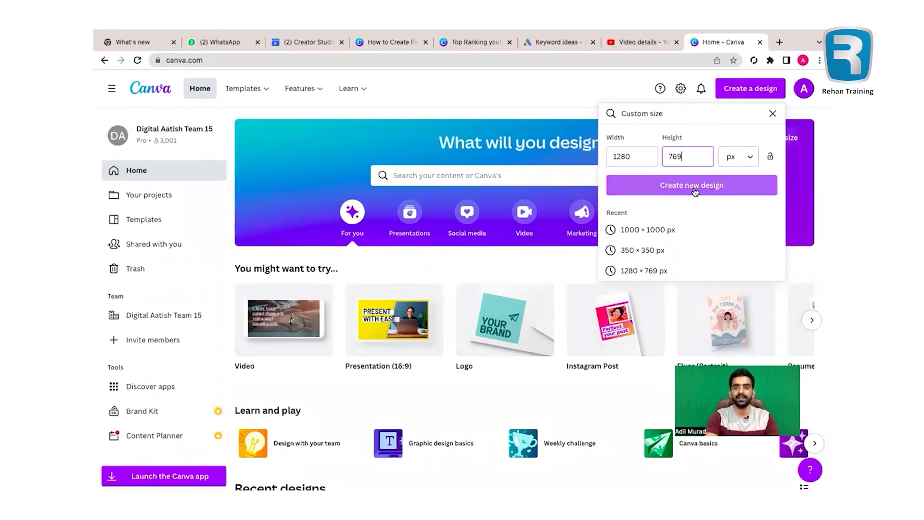
click(695, 192)
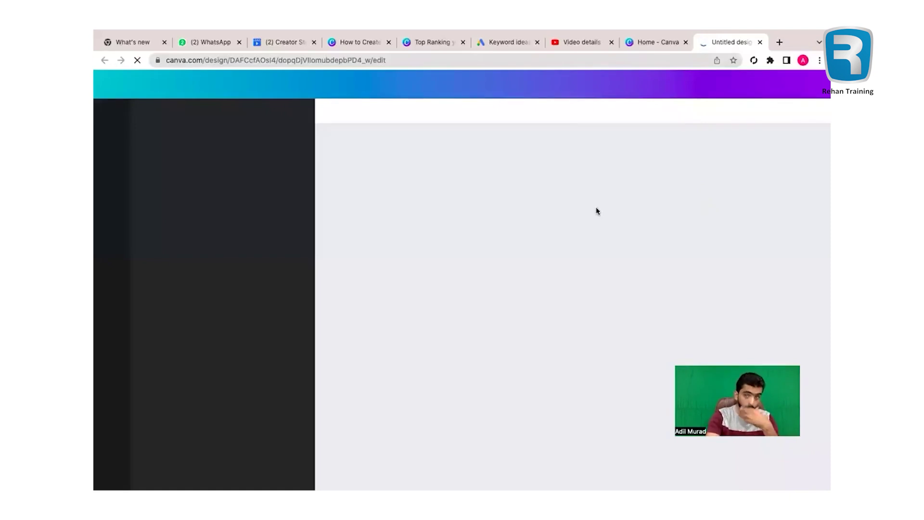
click(645, 44)
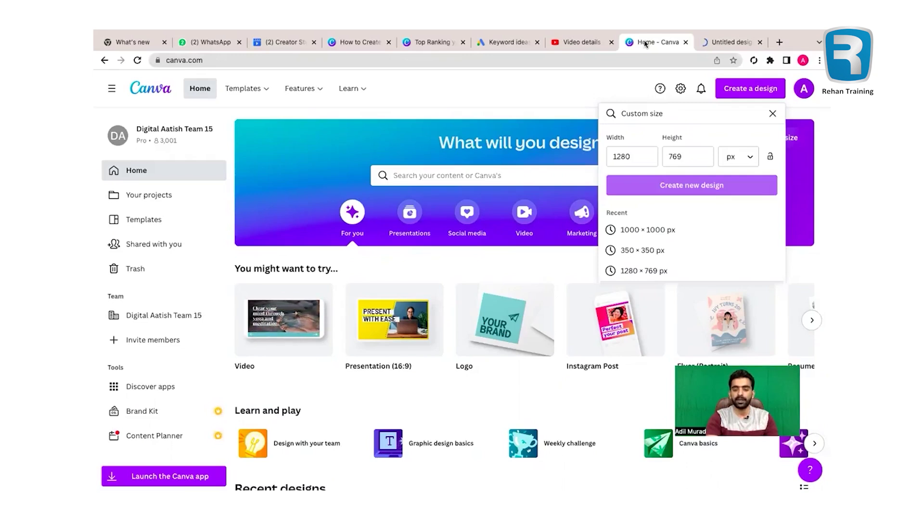
click(722, 42)
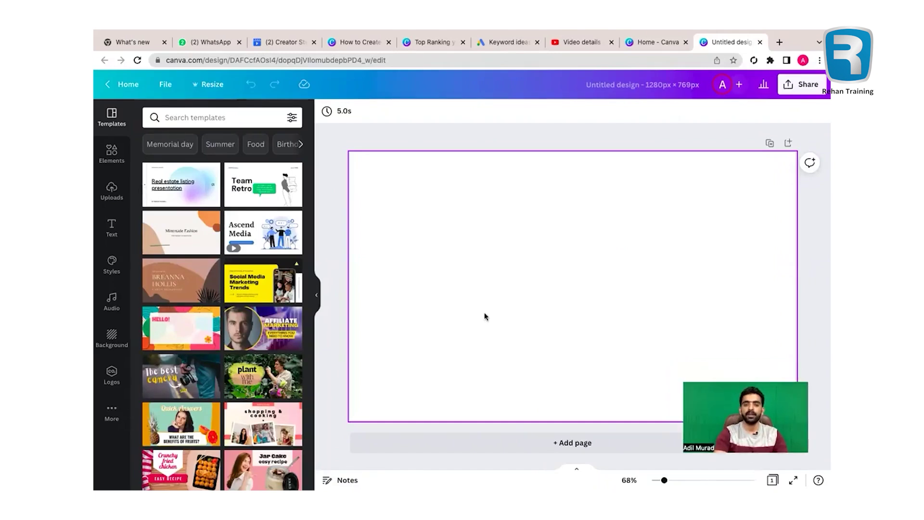
Search the templates for "backgrounds" and apply the purple-and-blue brick wall template with the neon "NOW OR NEVER" text.
click(190, 119)
text(bac)
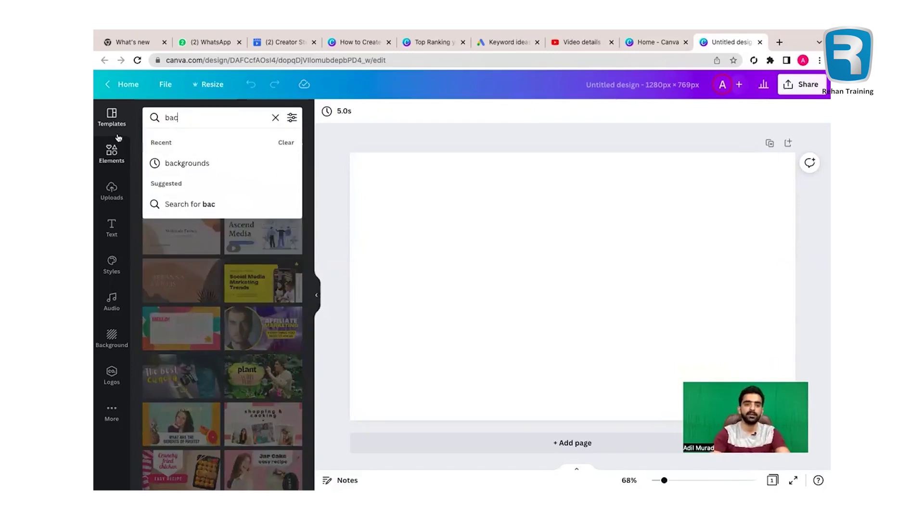
click(183, 169)
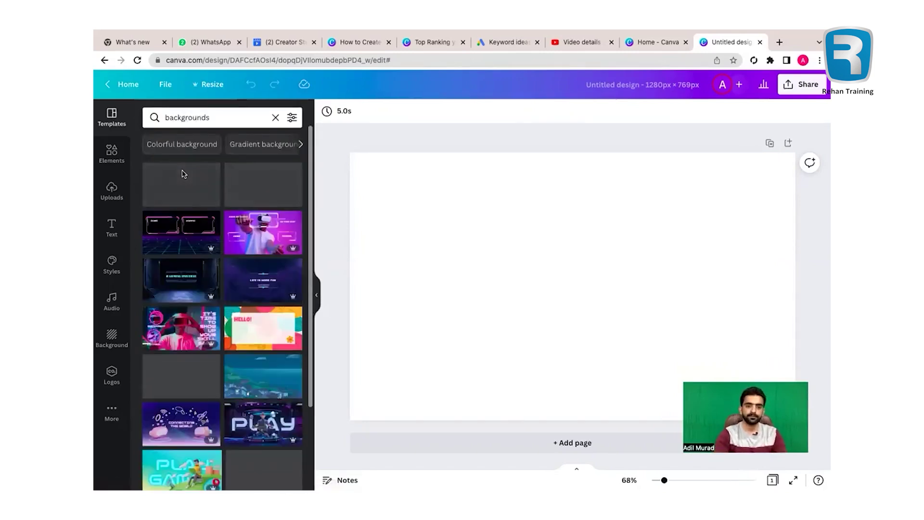
mouse_move(294, 324)
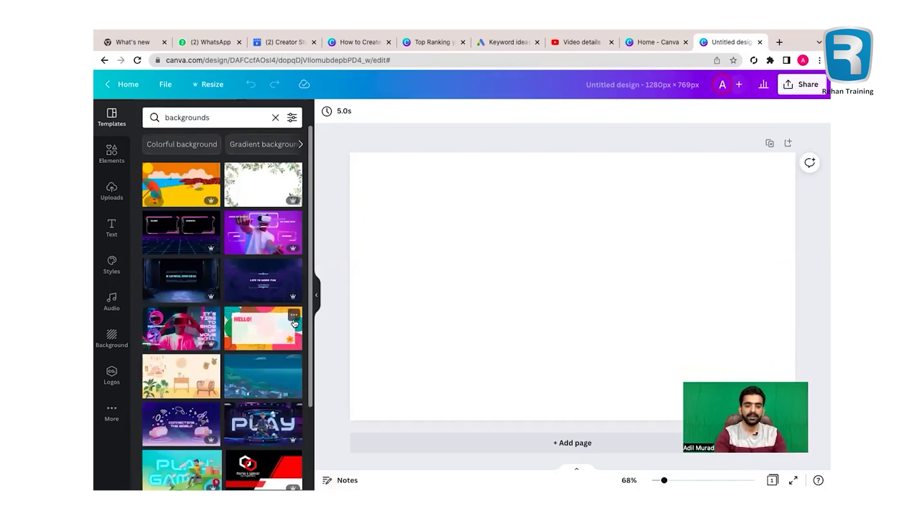
scroll(294, 324, down, 5)
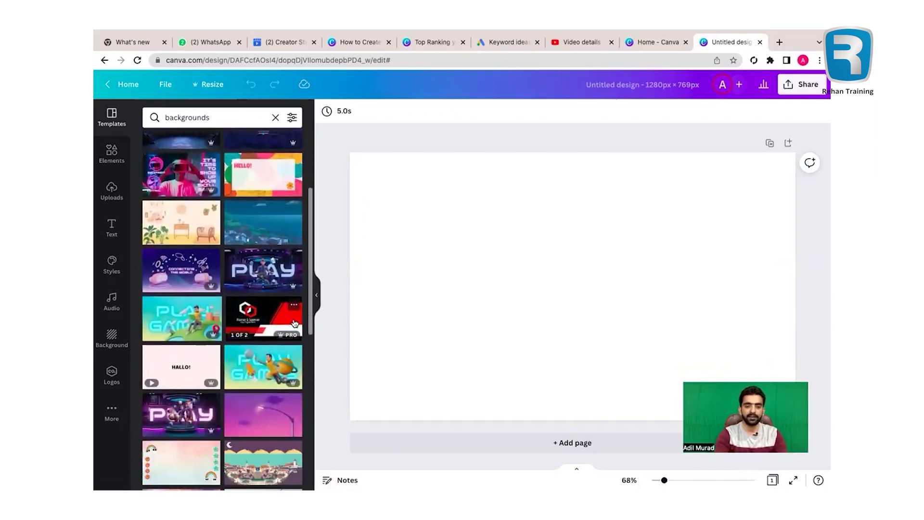
scroll(294, 324, down, 4)
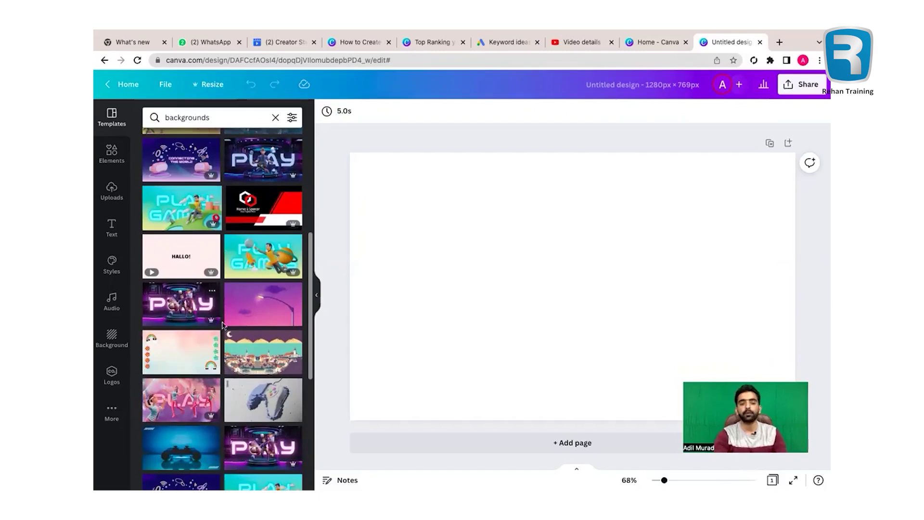
scroll(249, 387, down, 3)
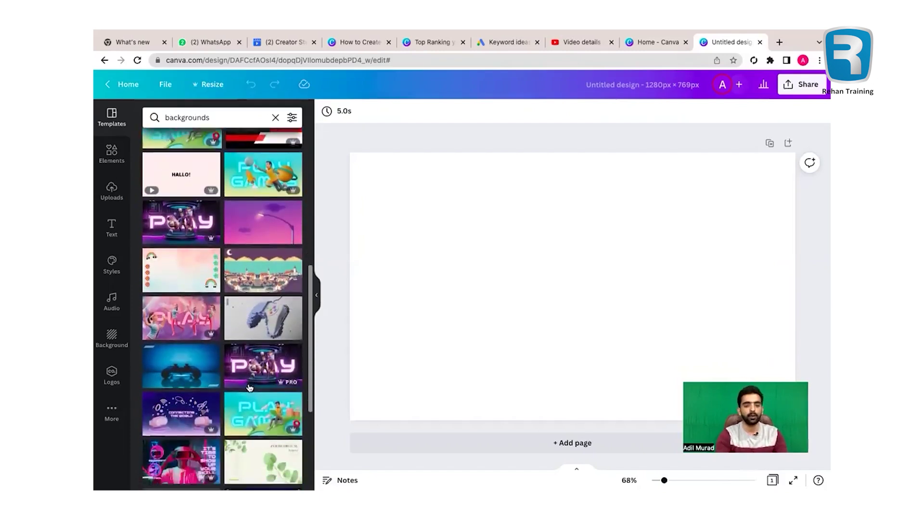
scroll(249, 387, down, 2)
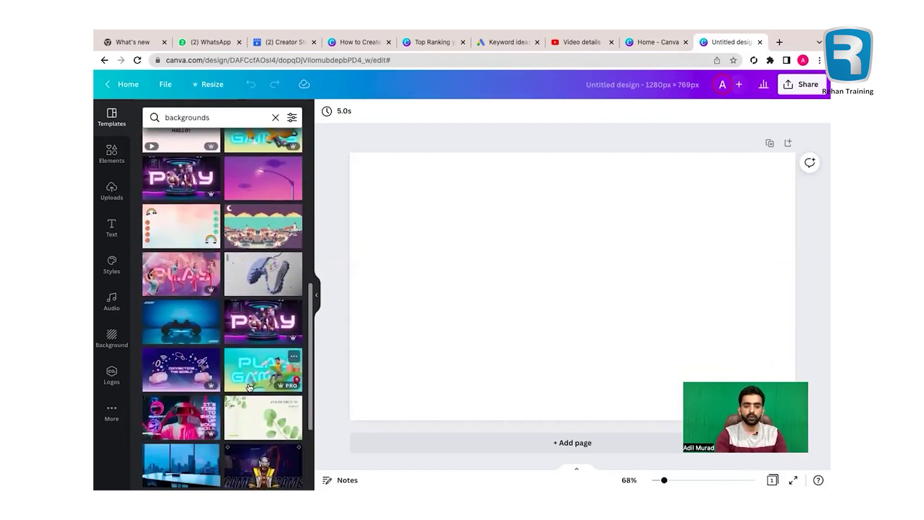
scroll(250, 388, down, 5)
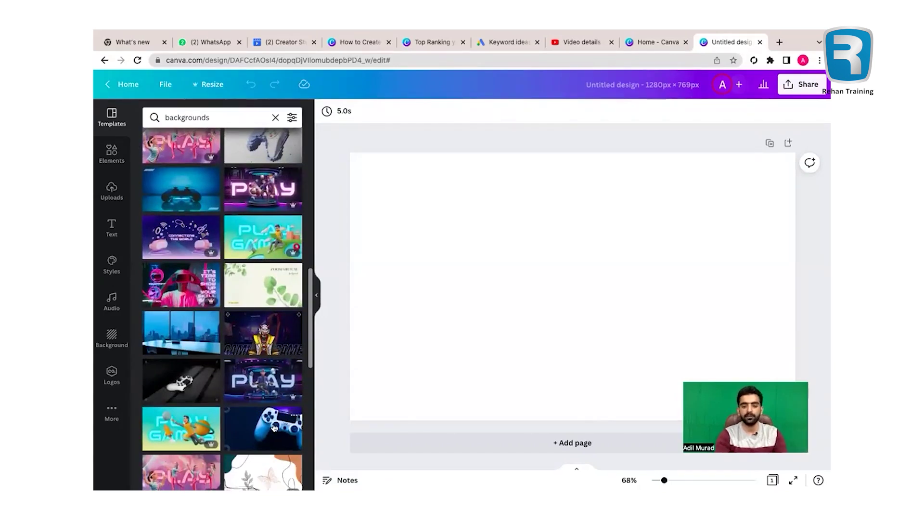
scroll(275, 427, down, 4)
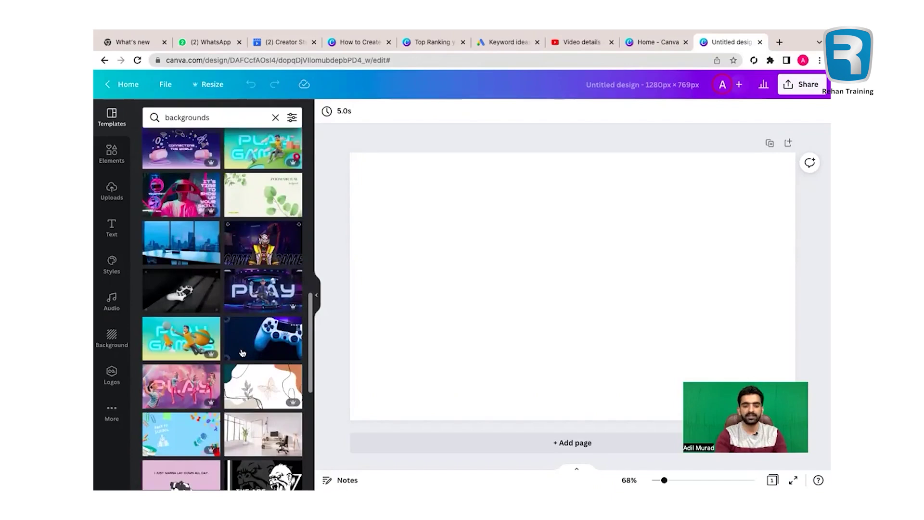
scroll(241, 353, down, 8)
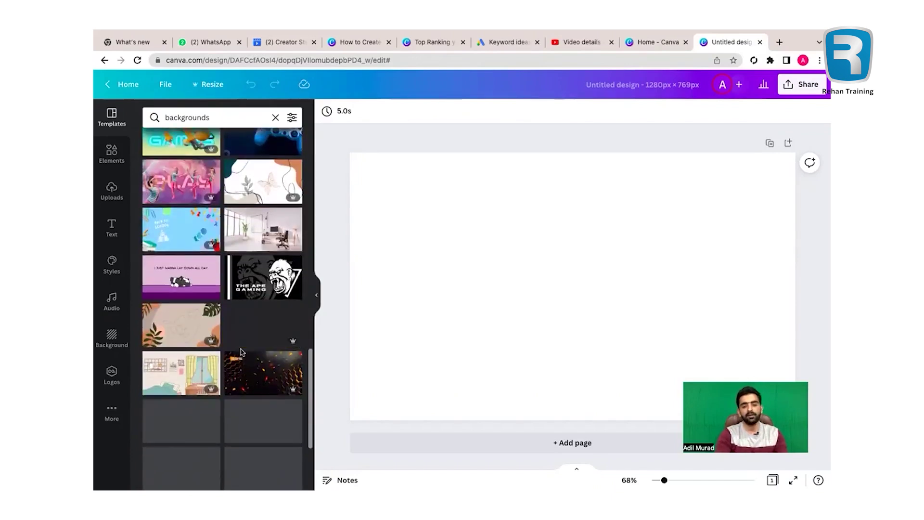
scroll(241, 353, down, 5)
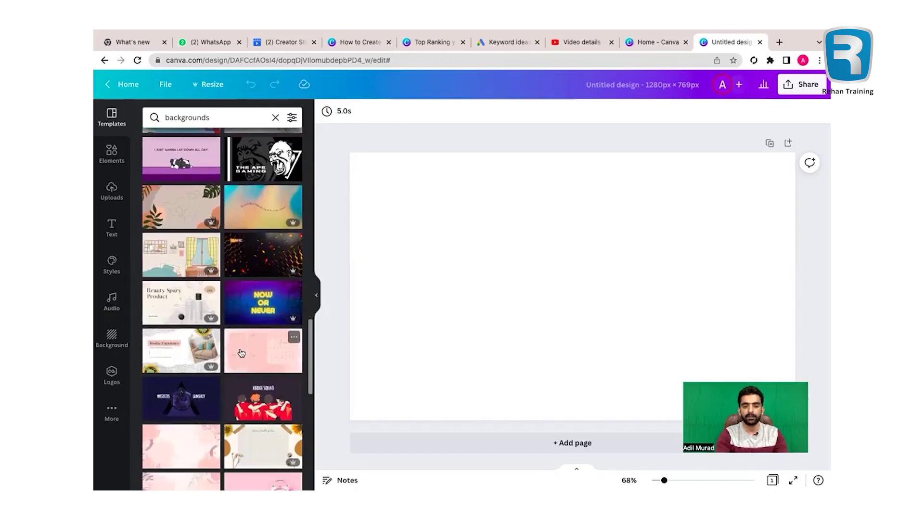
click(258, 302)
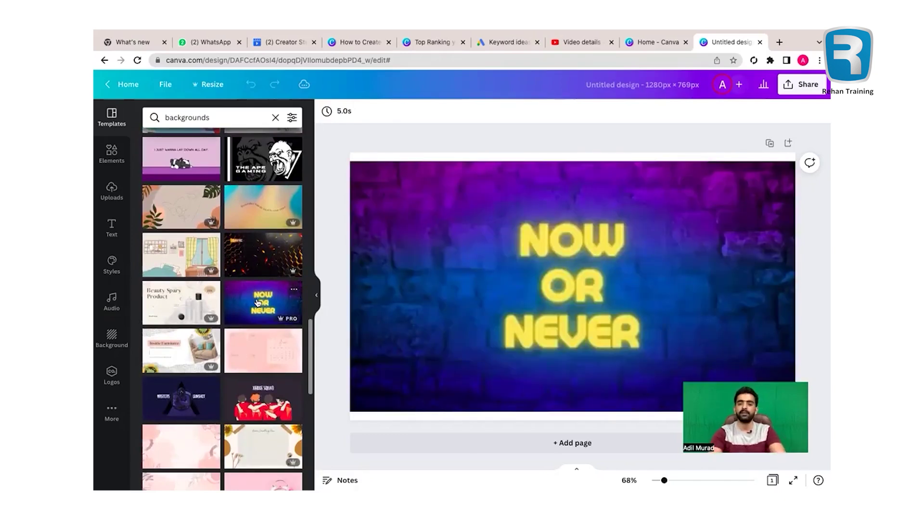
Delete the "NOW OR NEVER" text so only the brick wall background stays, and clear the template search.
click(446, 341)
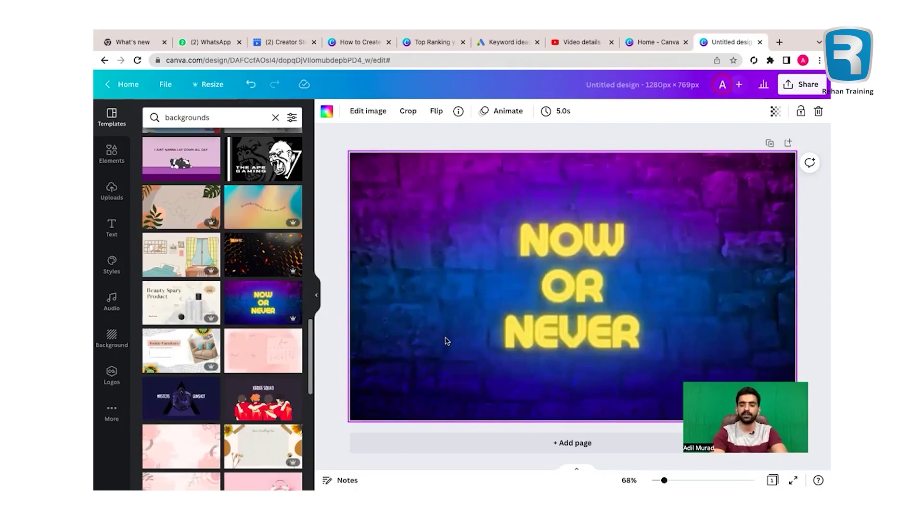
click(564, 282)
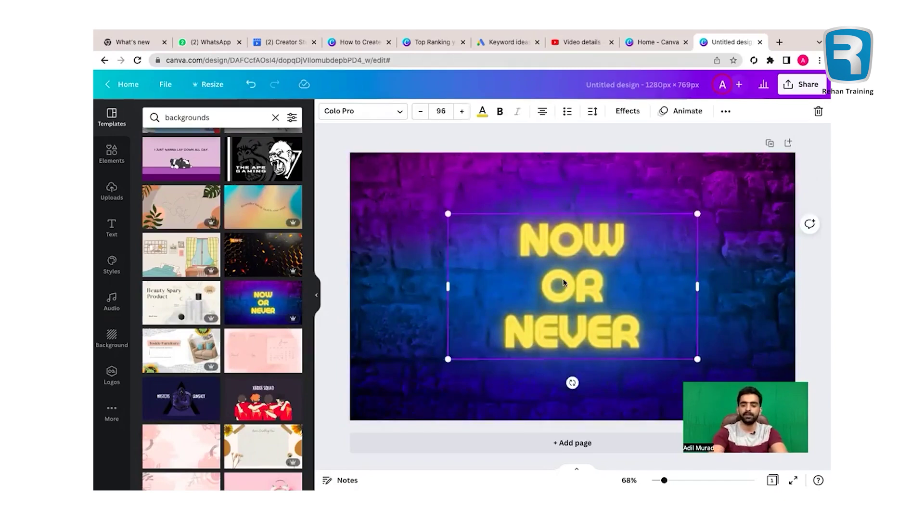
key(Delete)
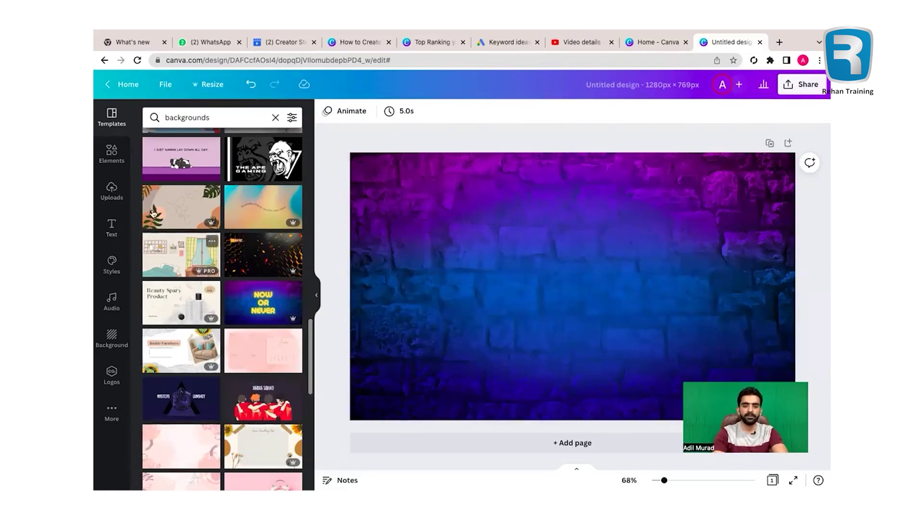
click(275, 118)
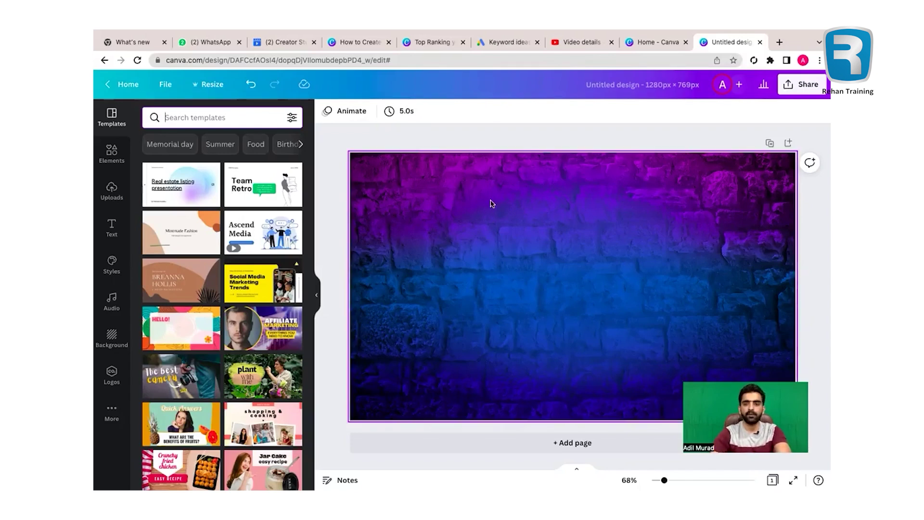
Search Google for "fiverr" in a new browser tab and open the Fiverr marketplace site.
click(779, 42)
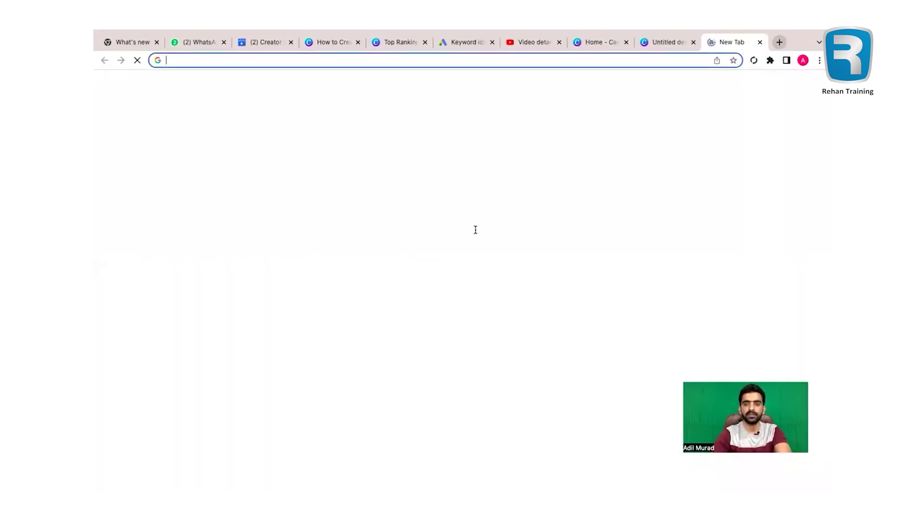
click(421, 230)
text(fva)
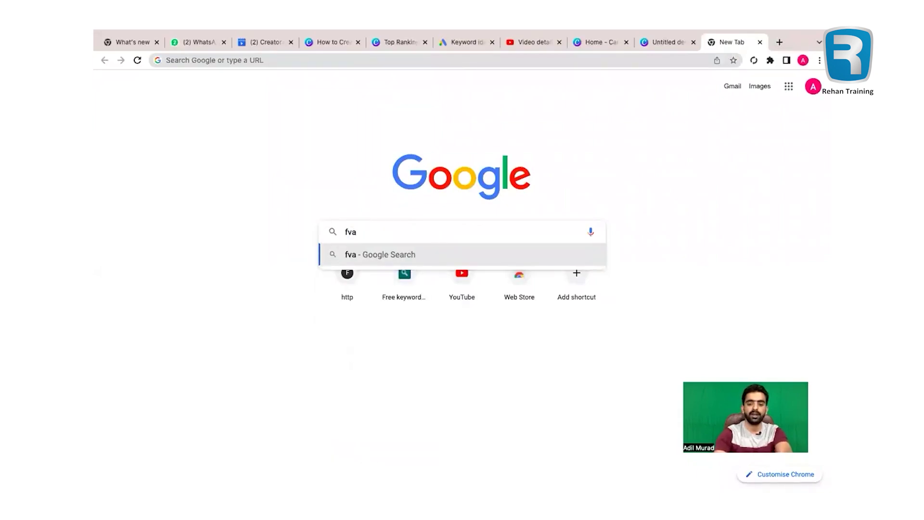
key(BackSpace)
key(BackSpace)
text(iver)
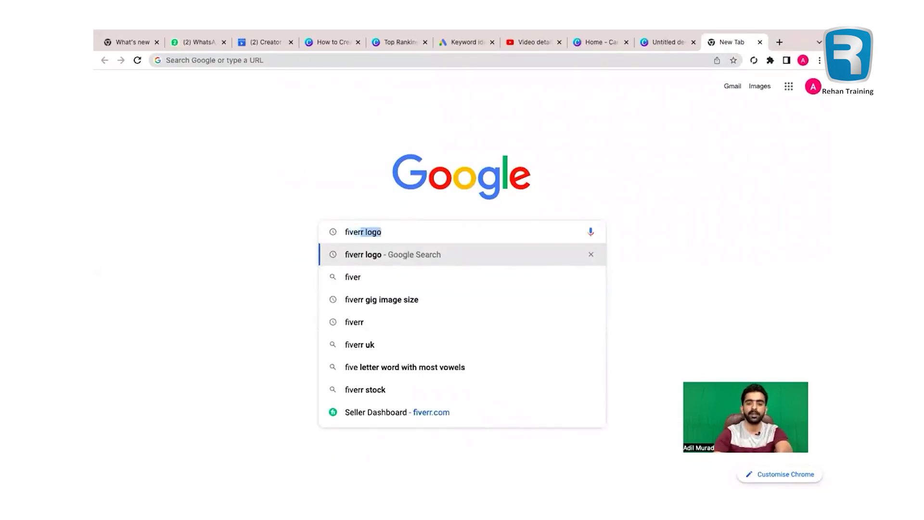
text(r)
key(Return)
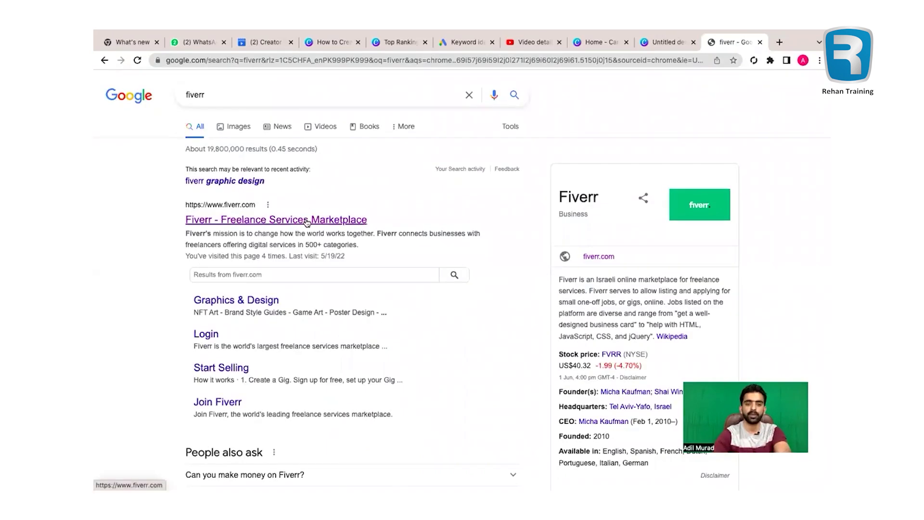
click(306, 221)
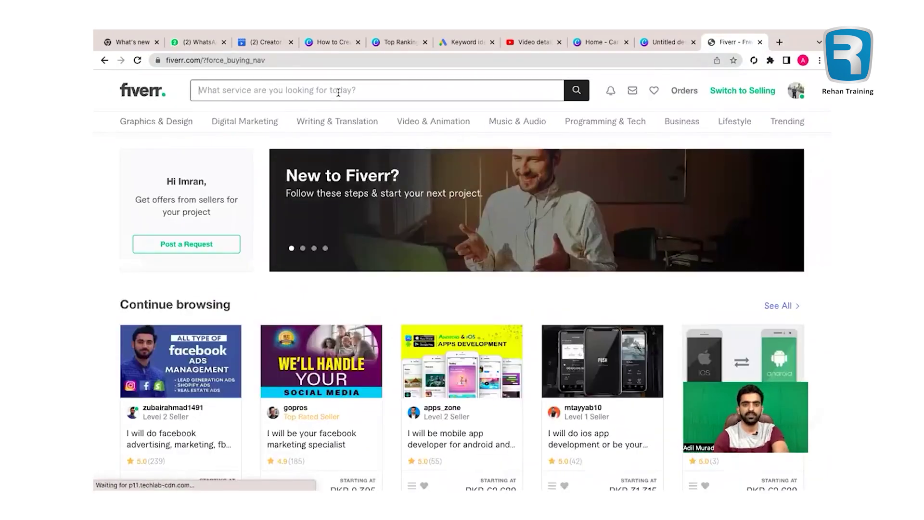
Search Fiverr for "facebook ads" services.
text(face)
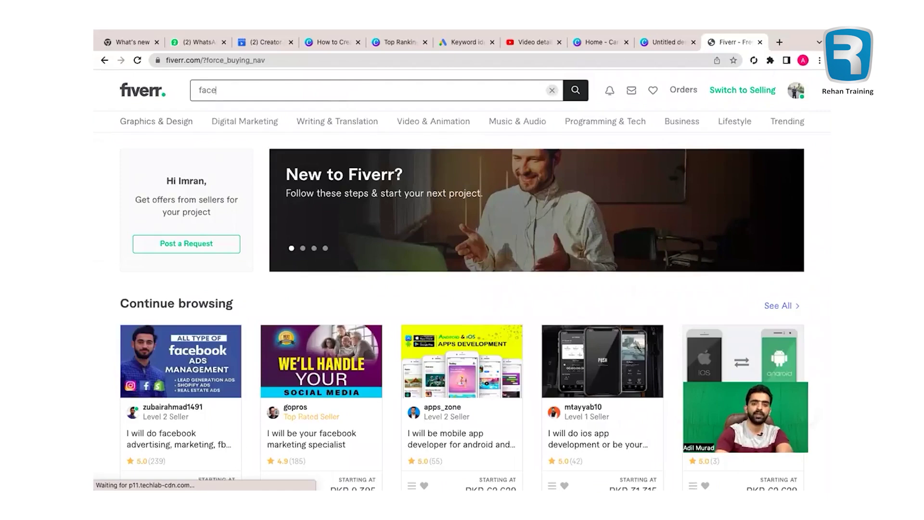
text(book)
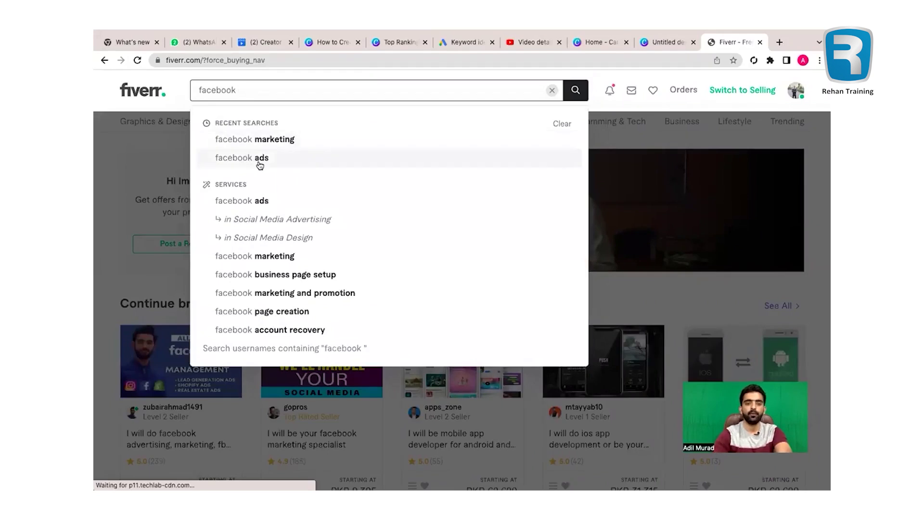
click(259, 162)
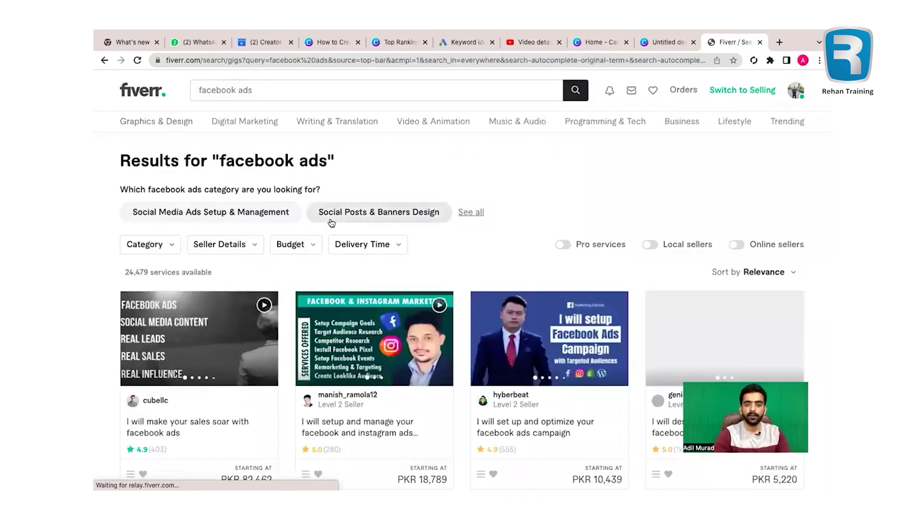
Examine the images of the competing Facebook ads gigs for layout, text and photo ideas.
scroll(429, 256, down, 3)
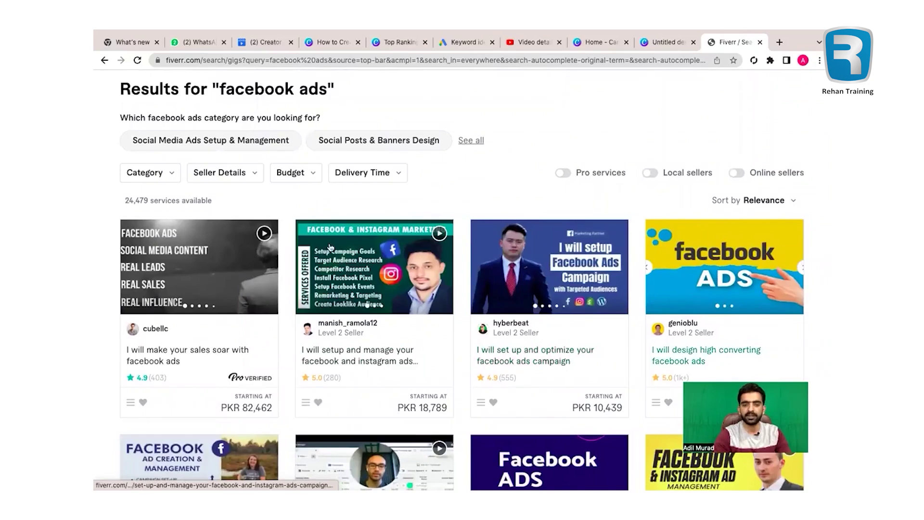
scroll(400, 296, down, 2)
scroll(400, 296, down, 1)
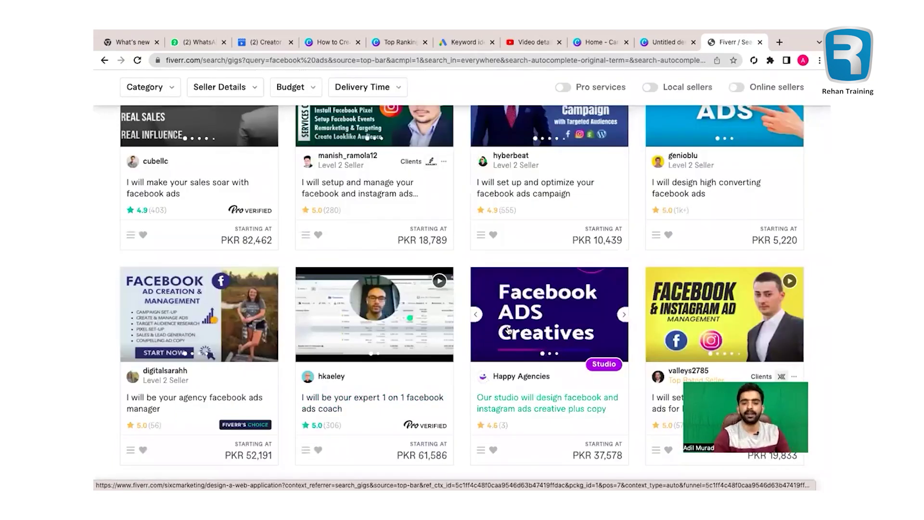
mouse_move(474, 378)
scroll(474, 377, down, 5)
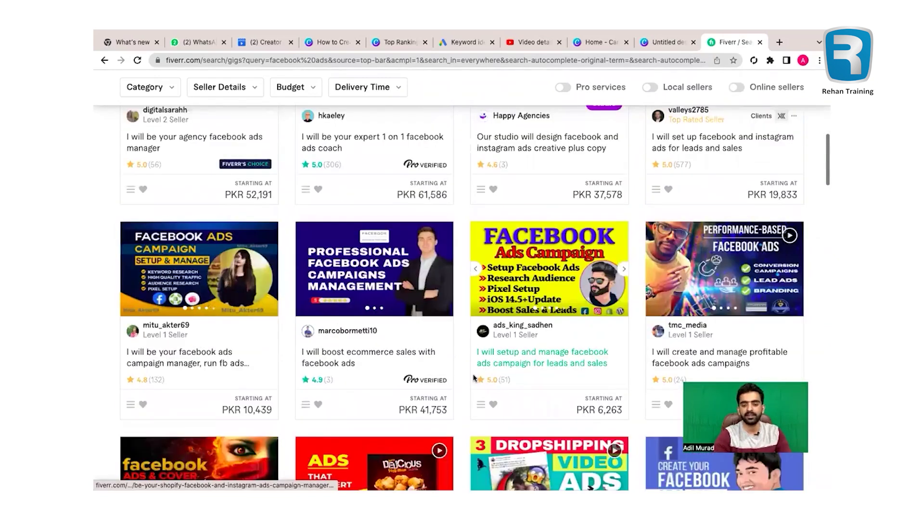
scroll(452, 180, down, 3)
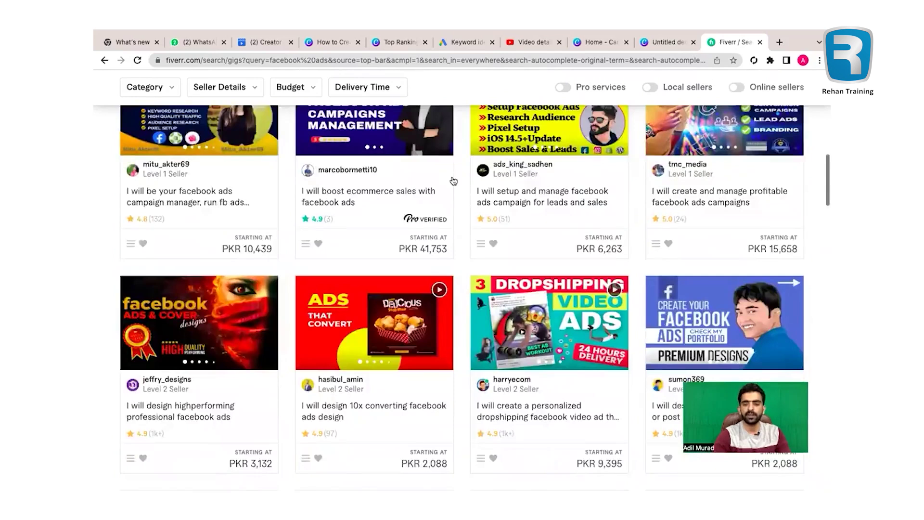
scroll(453, 181, down, 4)
scroll(452, 180, up, 15)
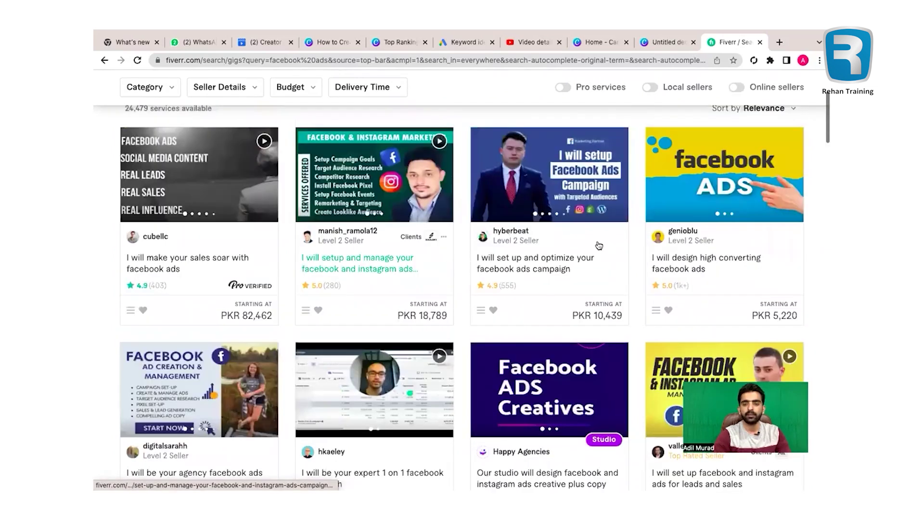
scroll(567, 231, up, 1)
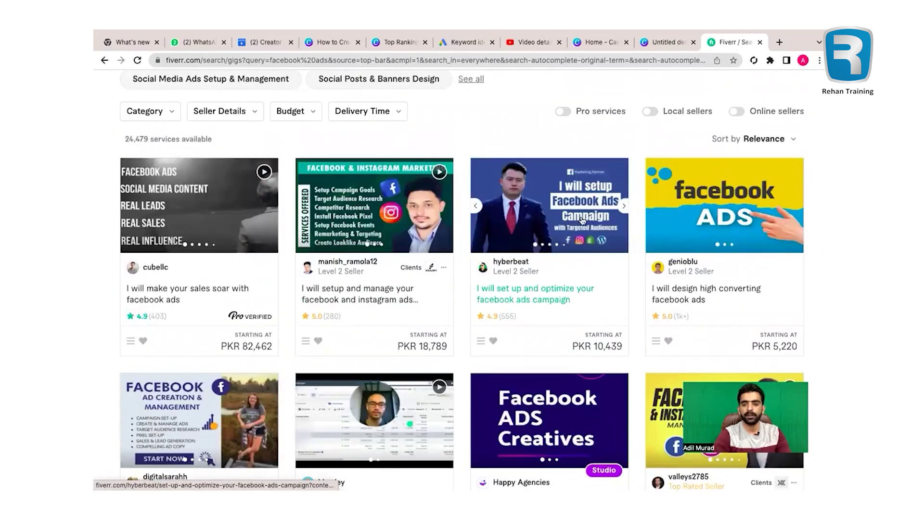
mouse_move(669, 31)
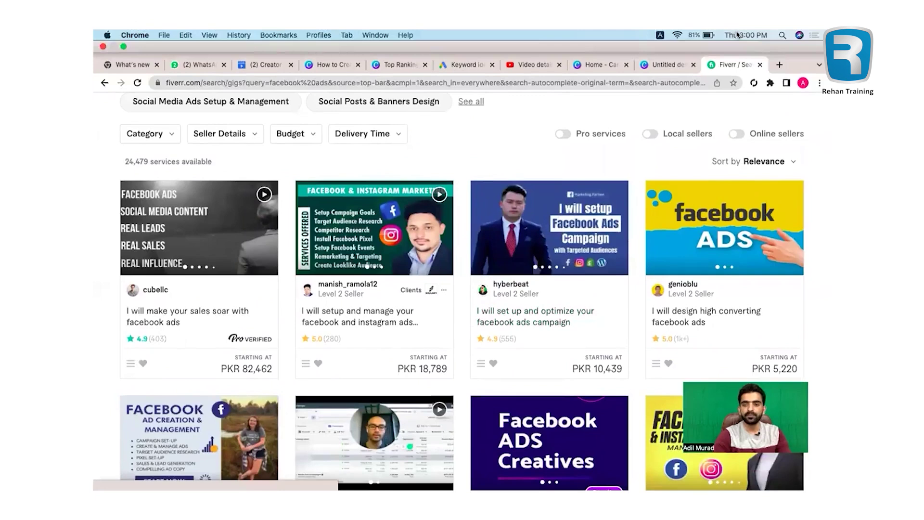
Switch to the Canva design, add the uploaded photo of the standing man and move it to the page's left side.
click(662, 66)
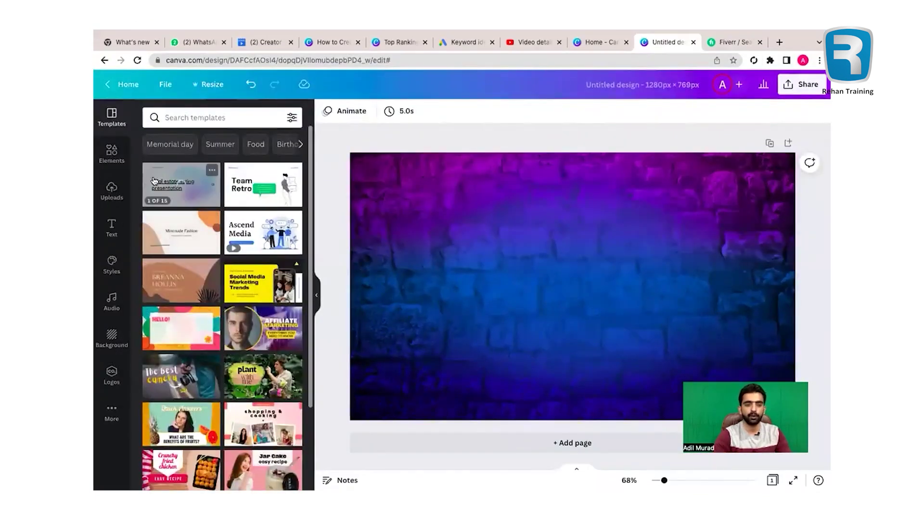
click(111, 194)
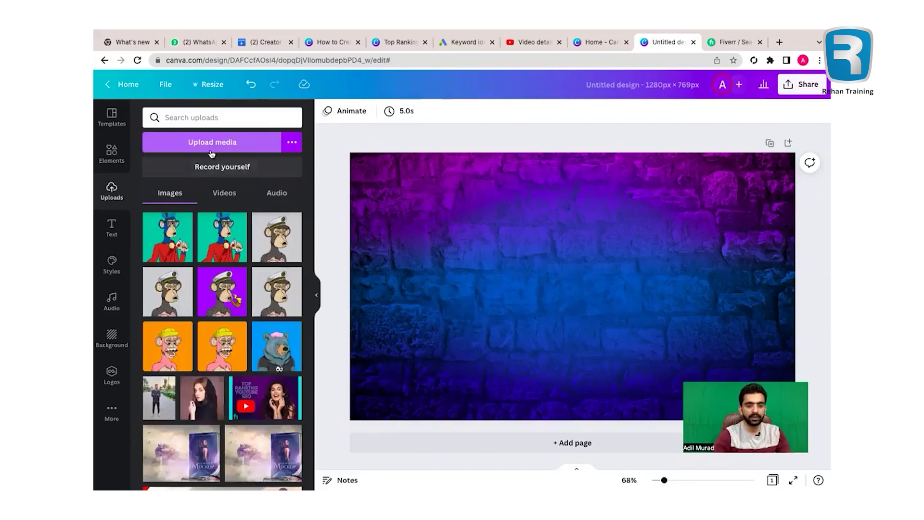
click(165, 398)
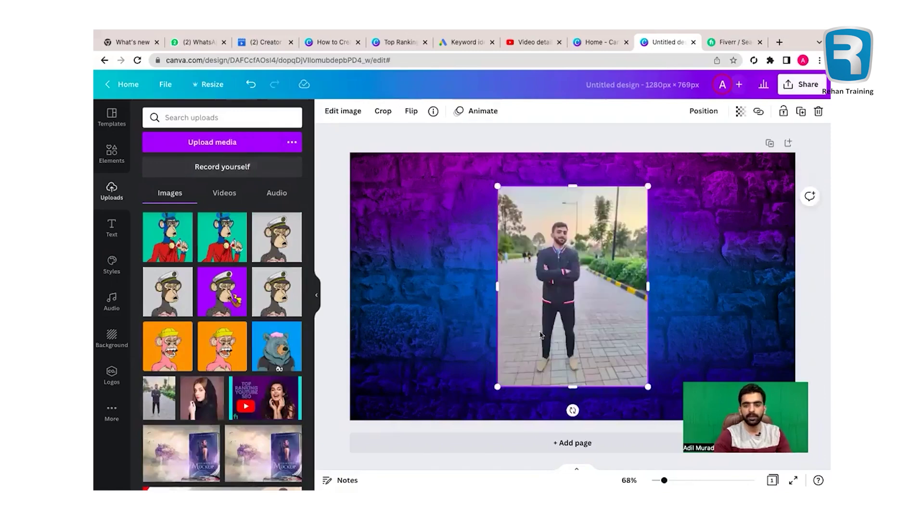
drag(557, 307, 418, 288)
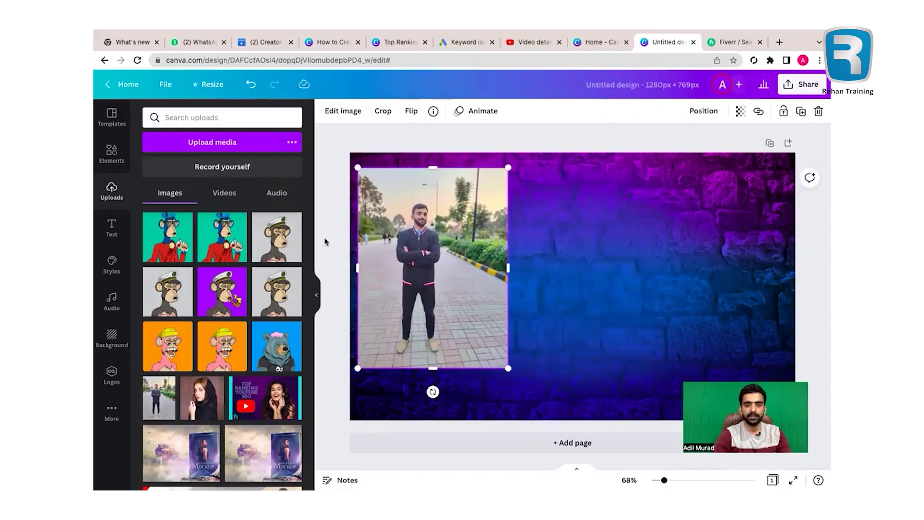
Remove the background from the man's photo and enlarge the cutout, placing it on the page's left half cropped at the thighs.
click(344, 112)
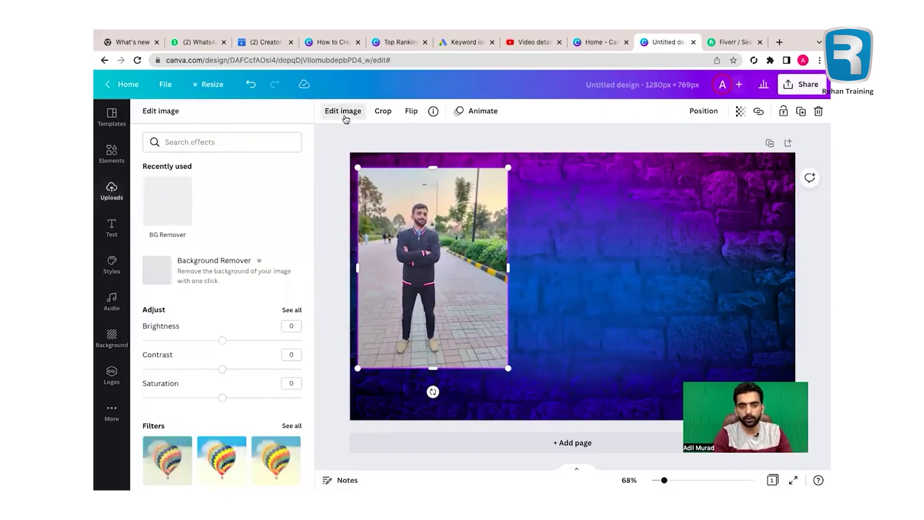
click(175, 207)
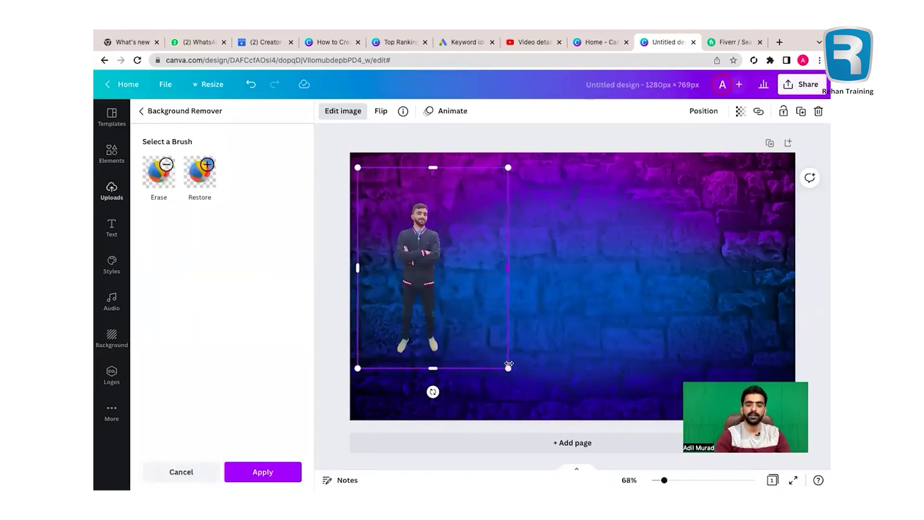
drag(506, 369, 628, 476)
drag(492, 319, 472, 240)
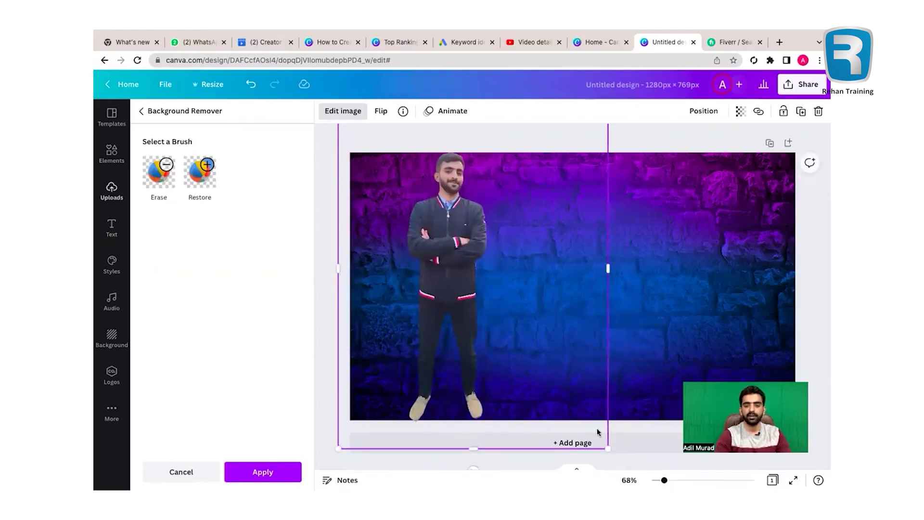
drag(608, 446, 756, 474)
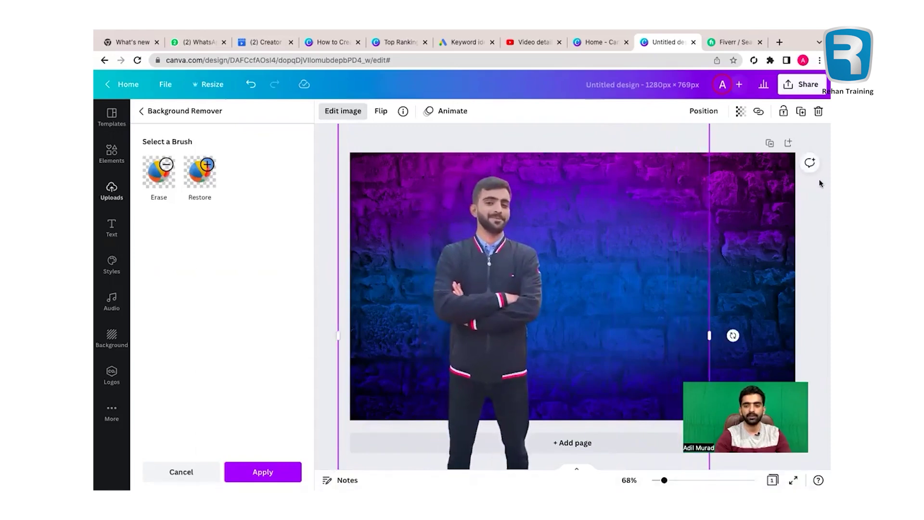
drag(624, 371, 481, 257)
click(769, 264)
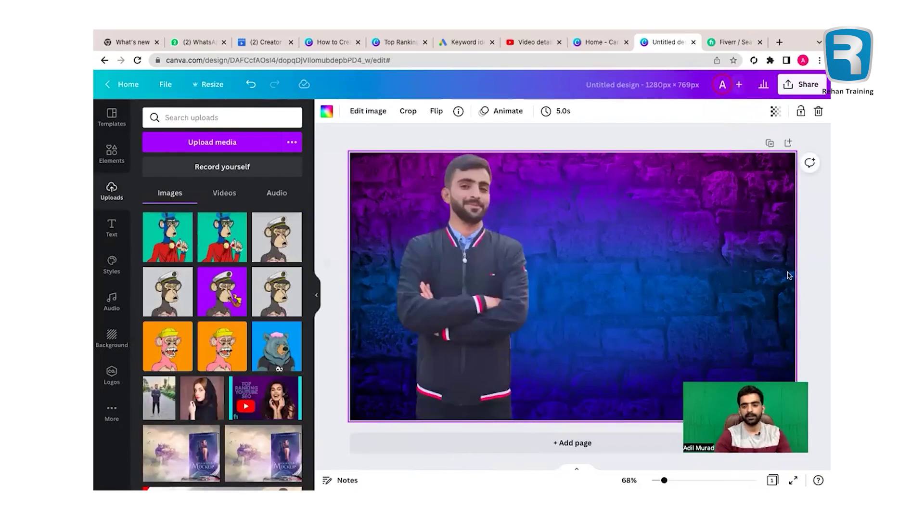
Search the elements for "fb" and add the blue square Facebook logo to the page.
click(112, 225)
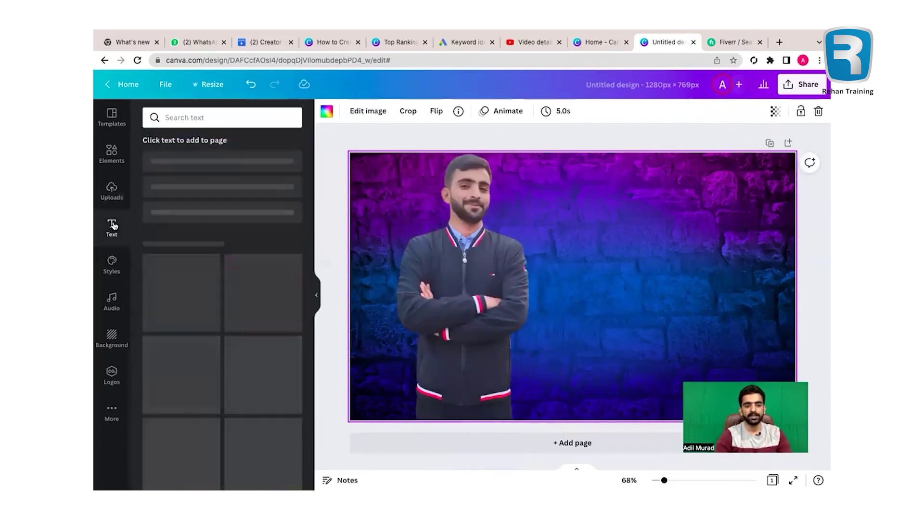
click(112, 149)
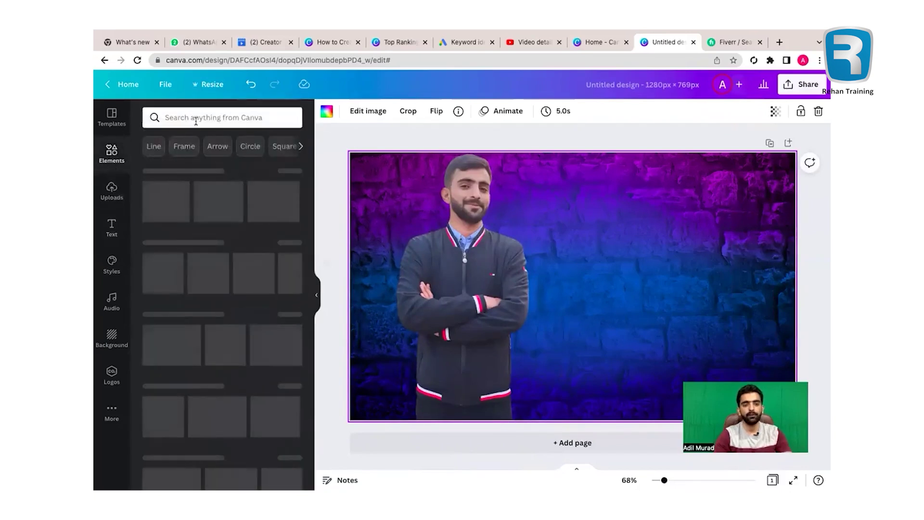
click(196, 121)
text(fb)
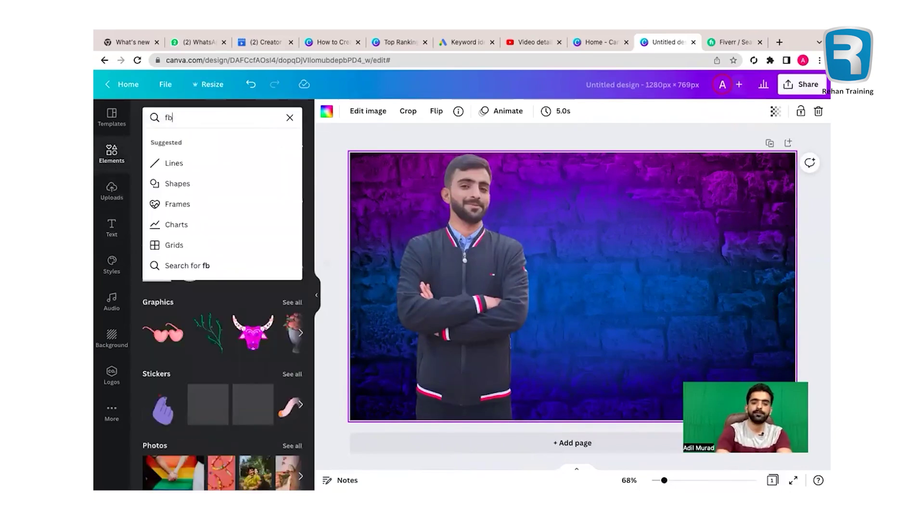
key(Return)
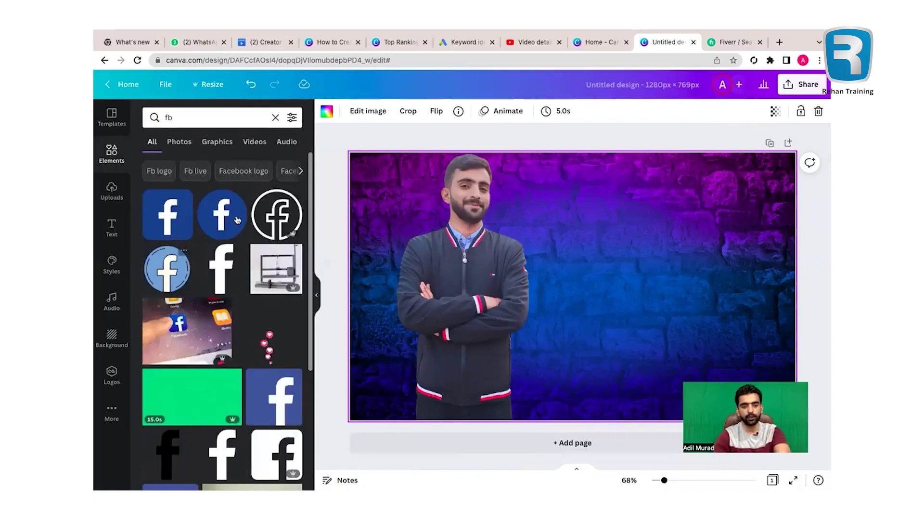
click(182, 218)
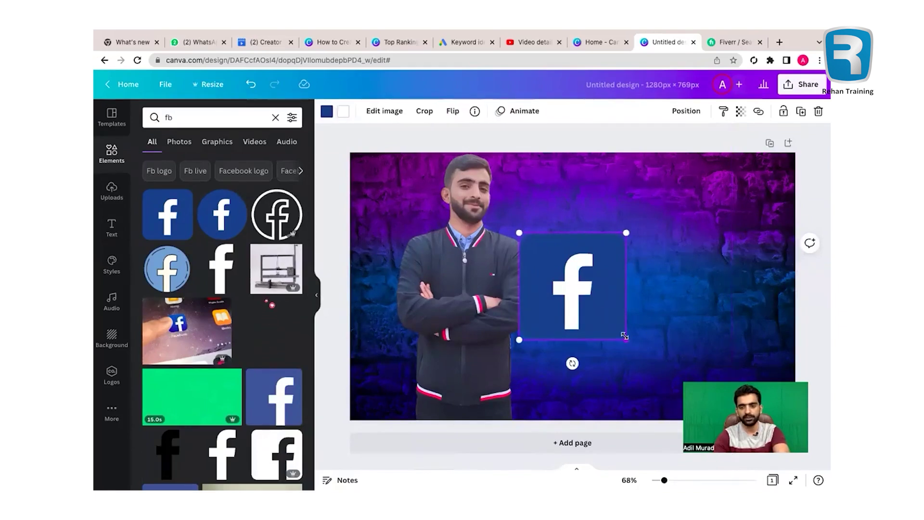
Shrink the Facebook logo to about half its size and place it in the page's upper-right corner.
drag(624, 335, 578, 291)
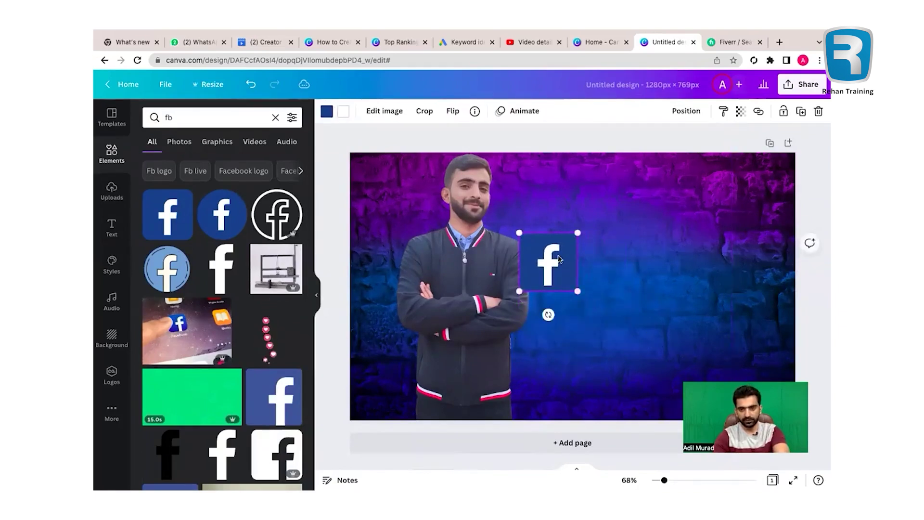
drag(558, 258, 754, 183)
click(665, 251)
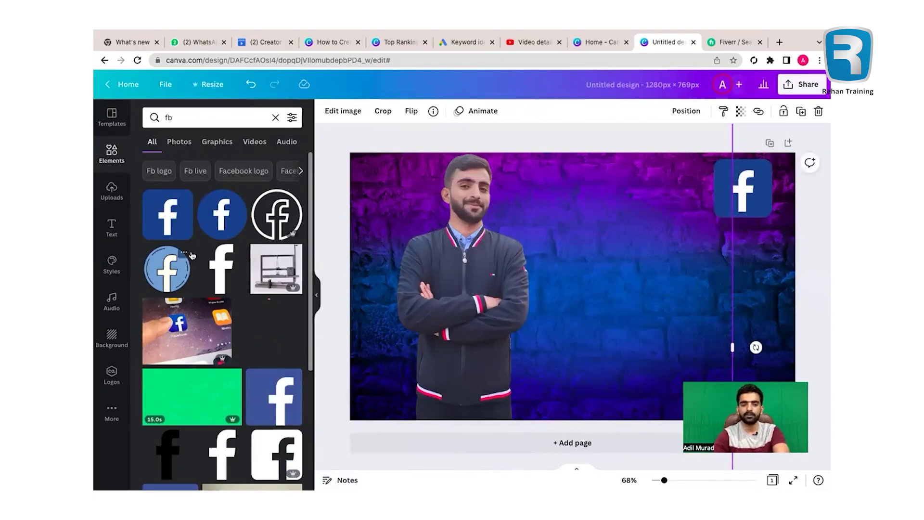
Add a heading to the page reading "I Will Setup Facebook Ads Campaign".
click(112, 116)
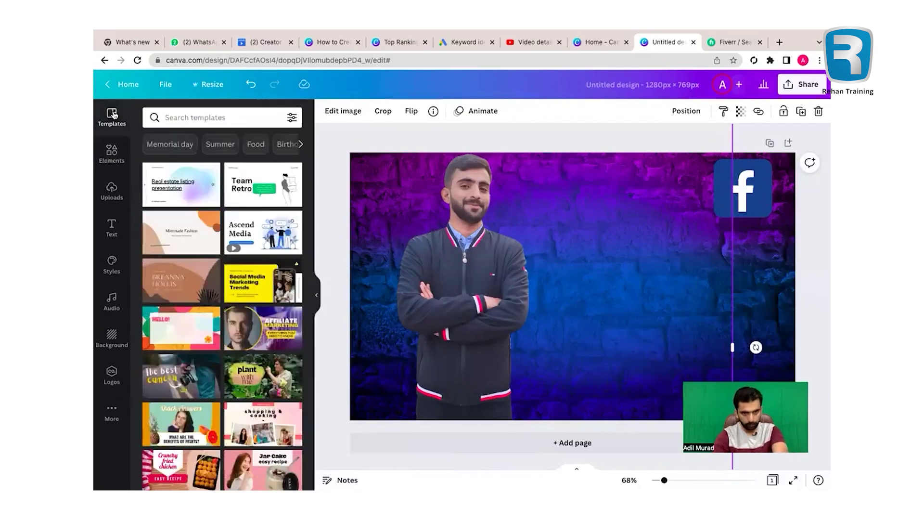
click(113, 155)
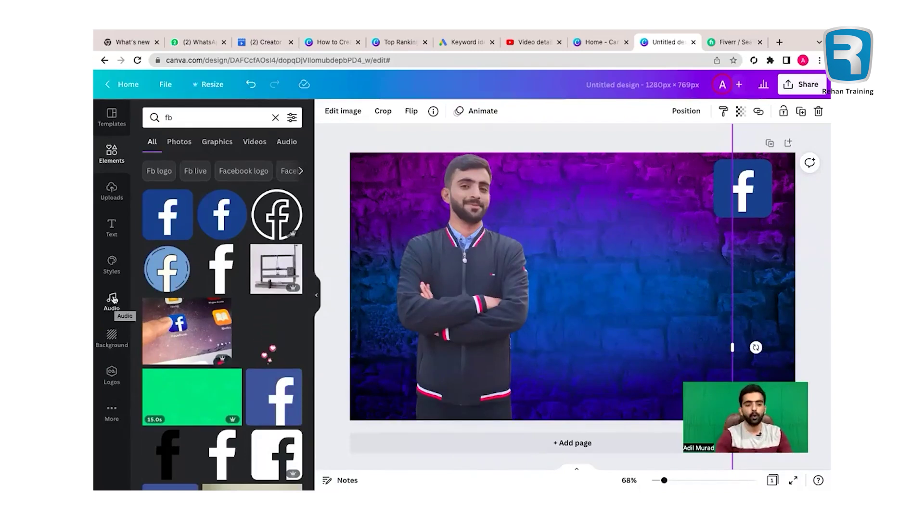
click(111, 229)
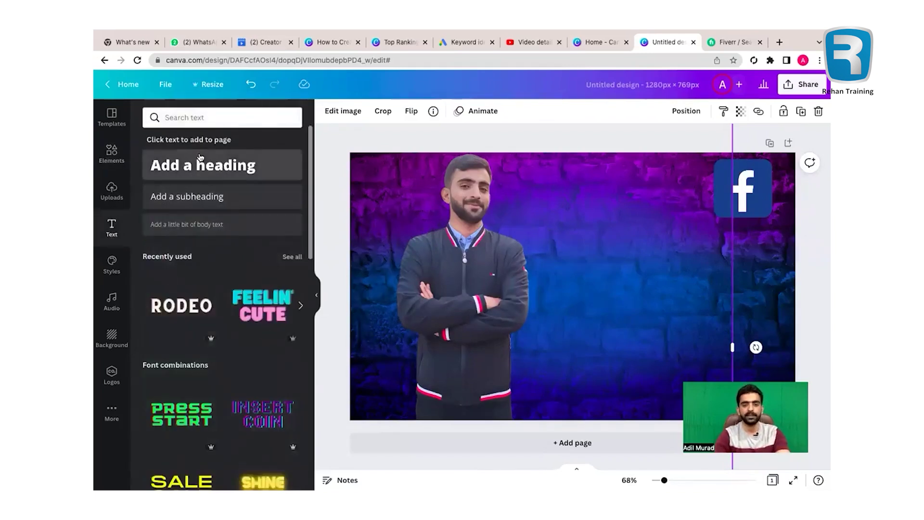
click(187, 168)
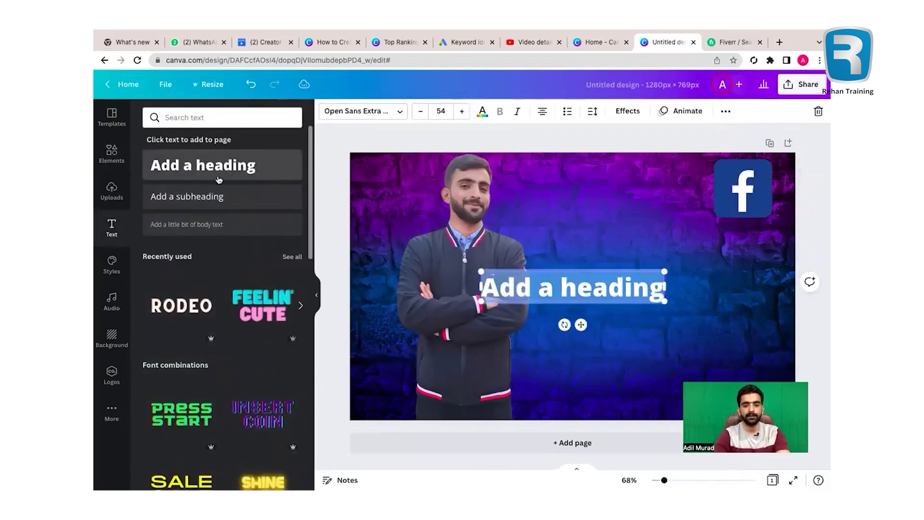
text(I Will)
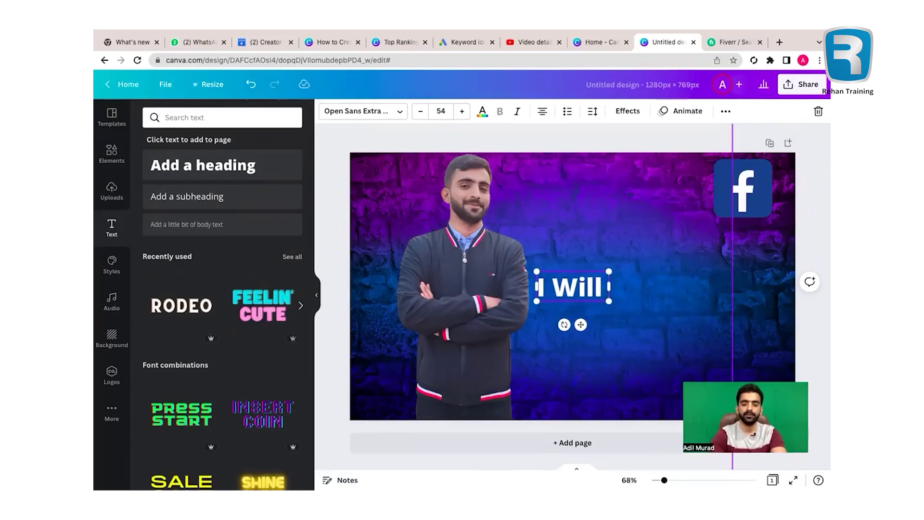
text( Setup Facebook Ads Campaign)
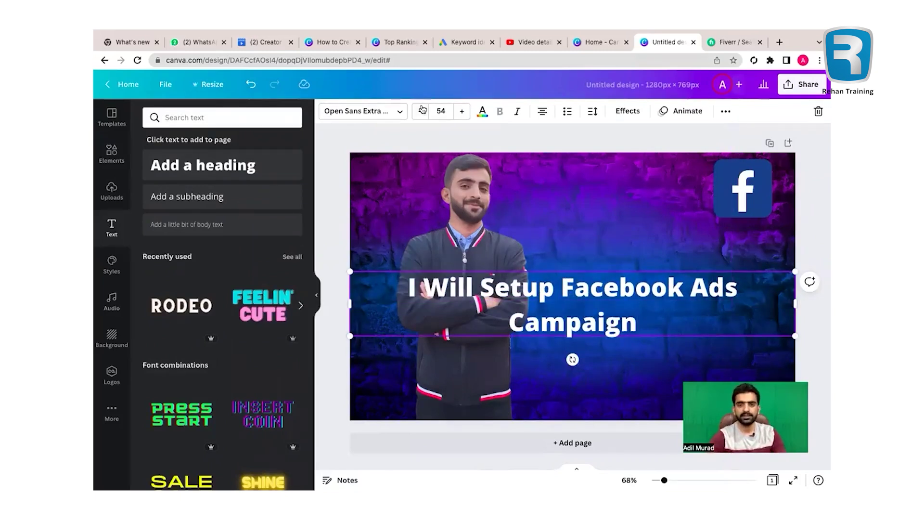
Reduce the heading's font size to 26 and move it beside the man, just below the Facebook logo.
click(420, 111)
click(420, 112)
click(420, 112)
click(420, 112)
double_click(420, 111)
double_click(420, 112)
double_click(420, 112)
click(420, 112)
double_click(421, 112)
click(420, 111)
click(421, 112)
double_click(420, 112)
click(421, 112)
double_click(421, 112)
click(420, 112)
double_click(421, 111)
click(420, 111)
double_click(420, 112)
double_click(421, 112)
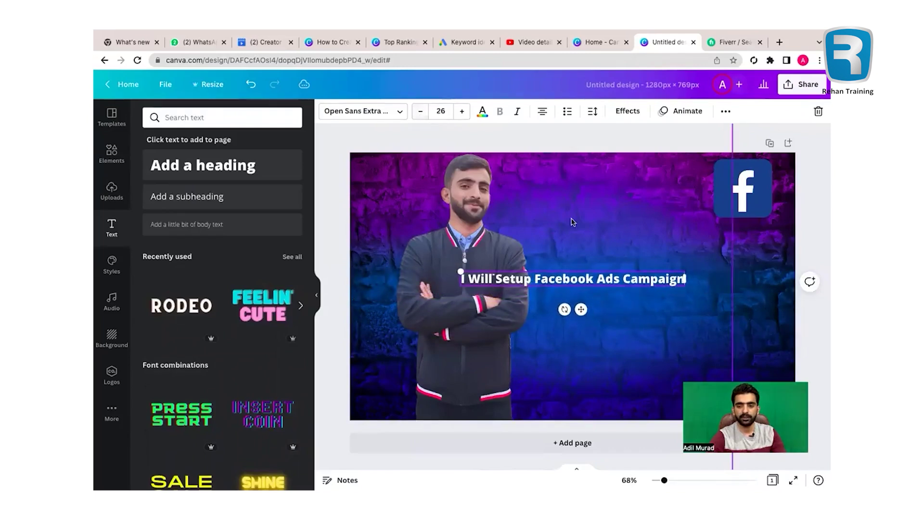
drag(581, 310, 662, 268)
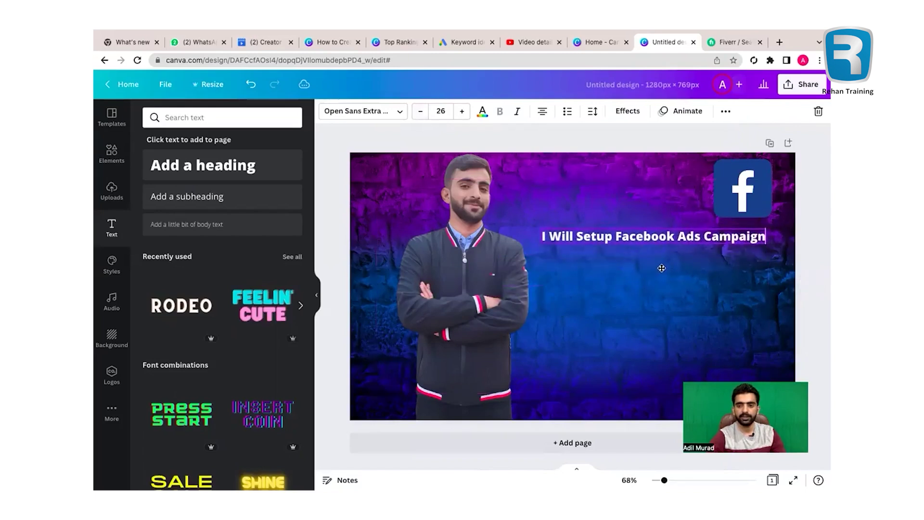
Move the Facebook logo to the page's bottom edge beside the man and the heading up near the top edge.
drag(741, 198, 583, 399)
drag(663, 241, 655, 183)
Set the heading's font size to 32.
click(463, 112)
click(463, 113)
click(463, 112)
click(463, 112)
click(463, 112)
click(464, 113)
click(600, 273)
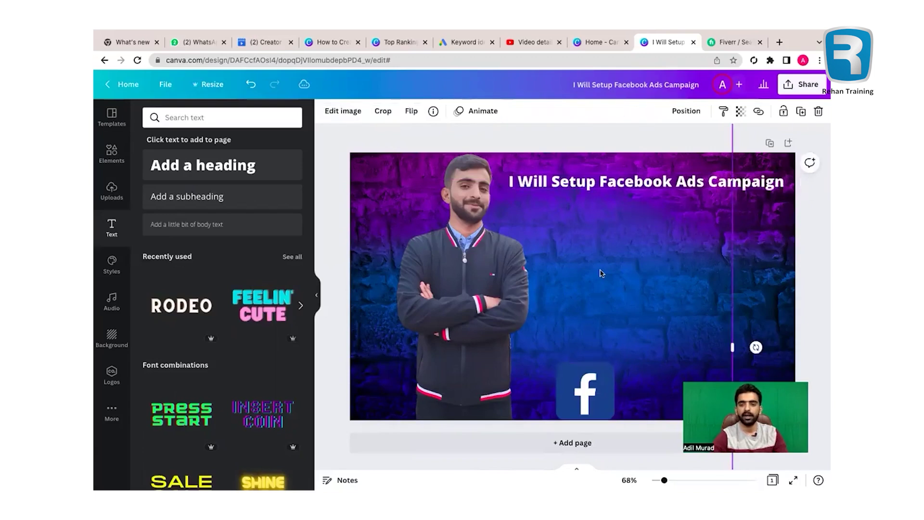
Color the whole heading light blue.
click(652, 184)
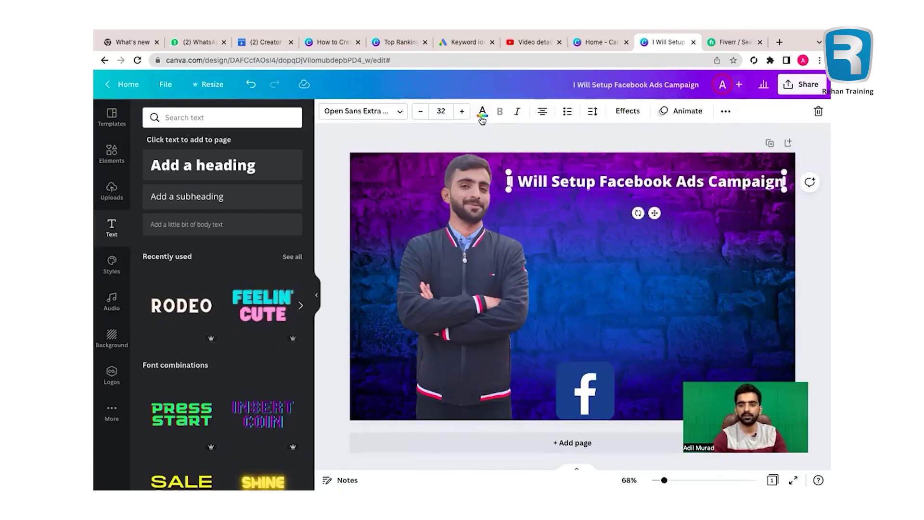
click(483, 113)
click(155, 359)
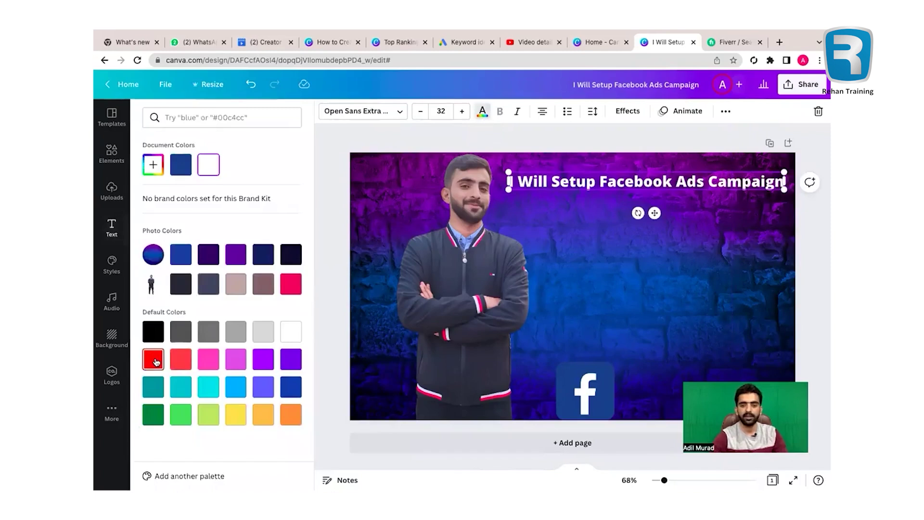
click(231, 391)
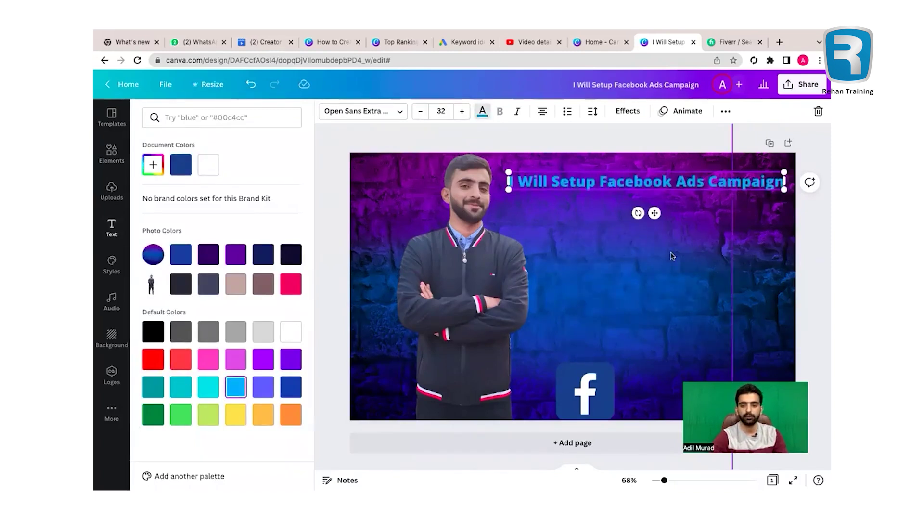
click(655, 253)
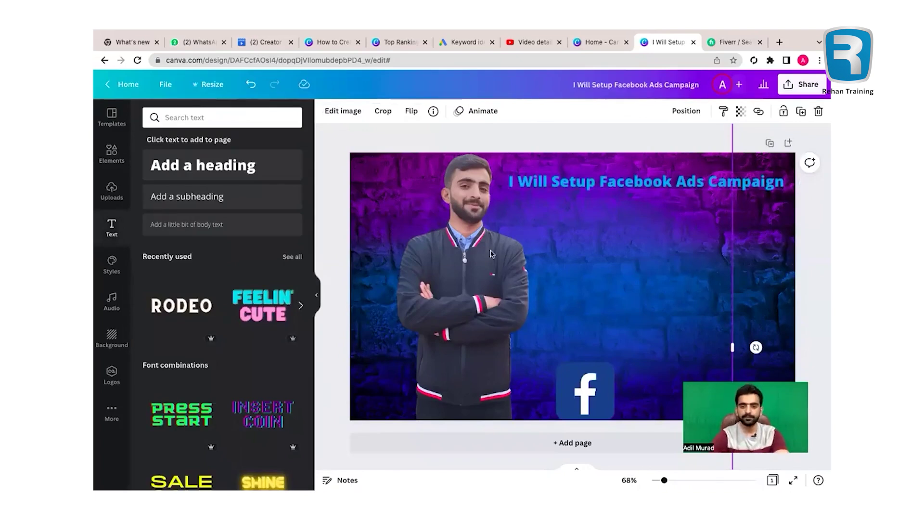
Shift the man's cutout photo slightly to the left, away from the heading.
drag(487, 254, 471, 257)
click(778, 284)
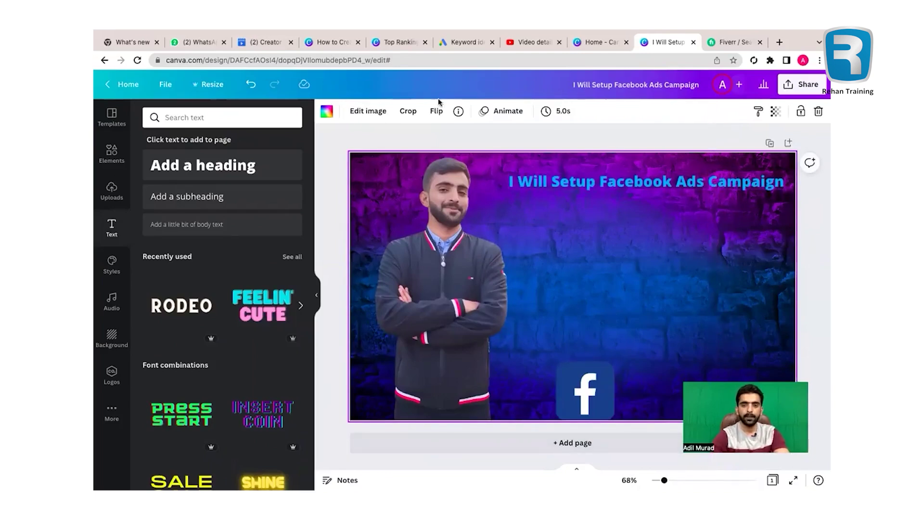
Consult the competing gig images on Fiverr and split the Canva heading into three lines: "I Will Setup", "Facebook Ads" and "Campaign".
click(721, 47)
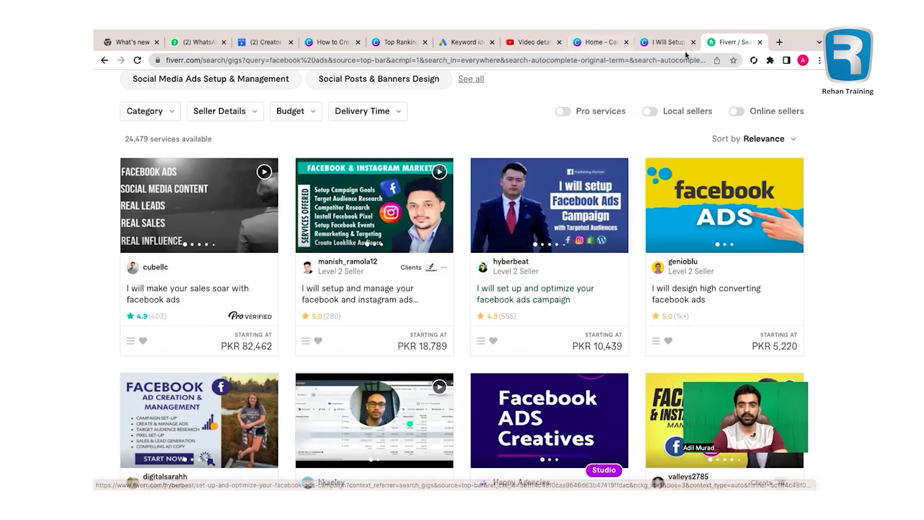
click(674, 43)
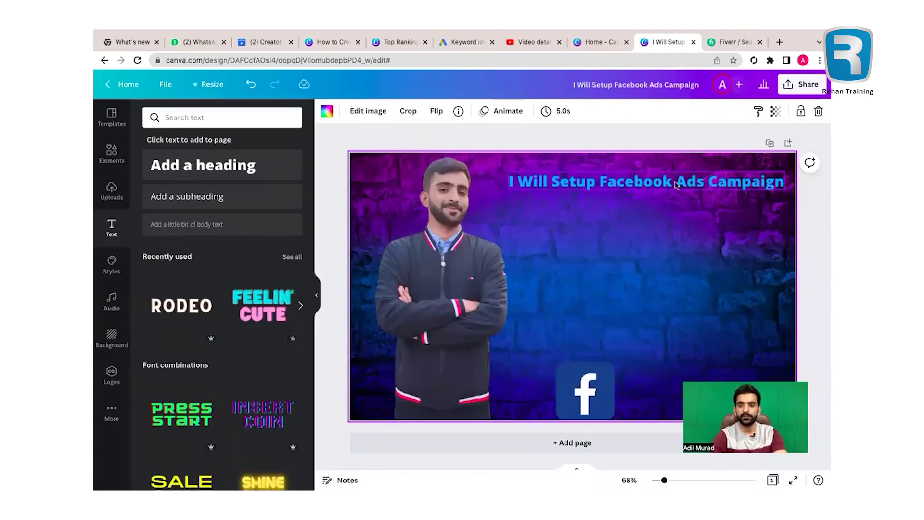
click(598, 186)
double_click(598, 184)
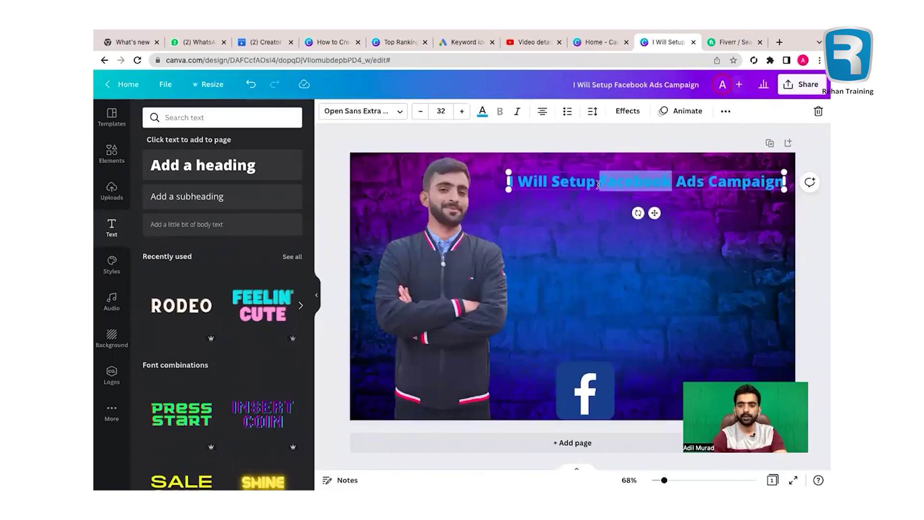
click(598, 185)
key(Return)
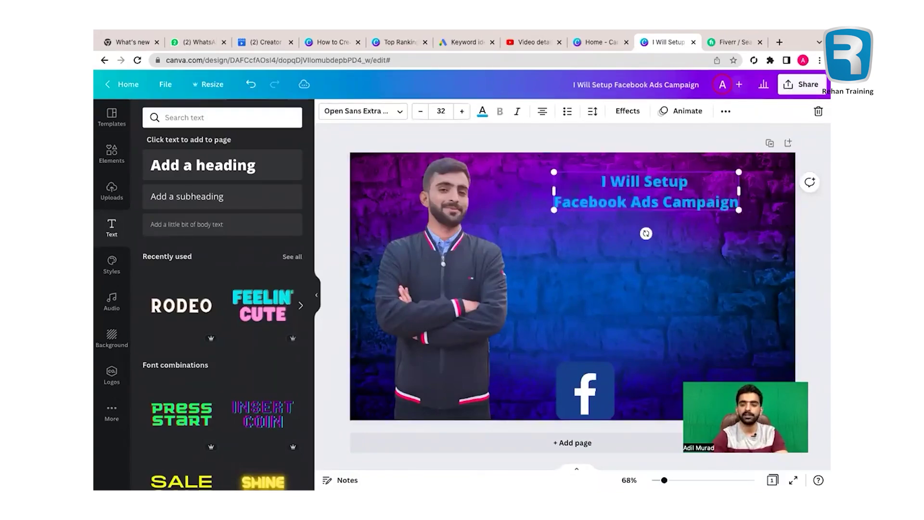
click(663, 201)
key(Return)
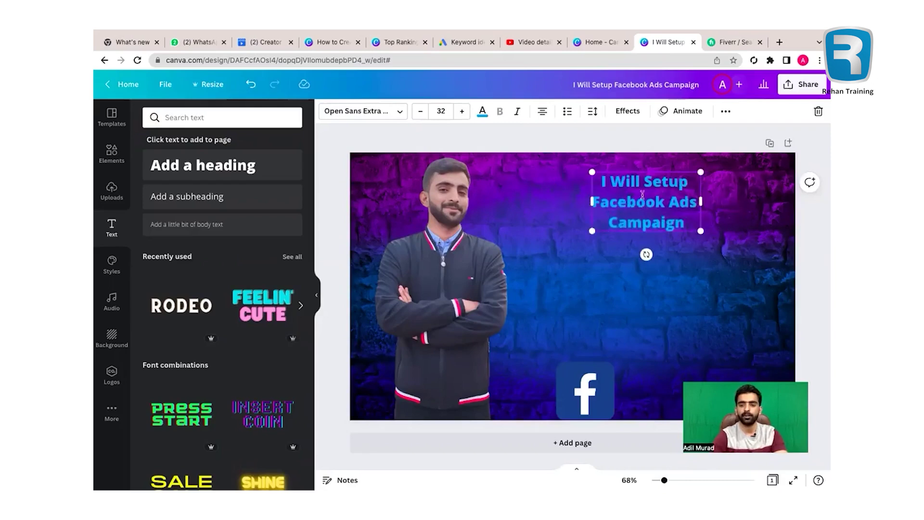
Recolor the heading's middle line "Facebook Ads" with the pinkish red taken from the photo colors.
drag(697, 202, 596, 206)
click(482, 111)
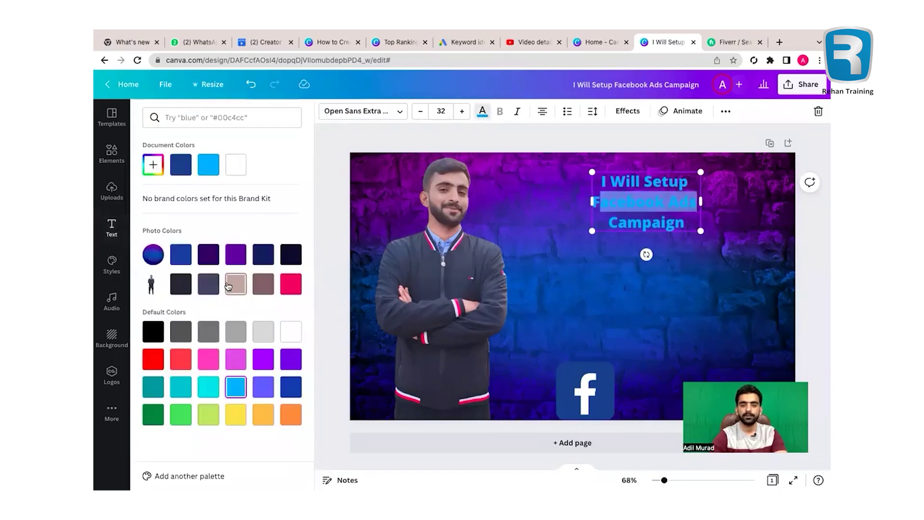
click(236, 387)
click(561, 226)
click(645, 202)
drag(696, 202, 562, 190)
click(481, 111)
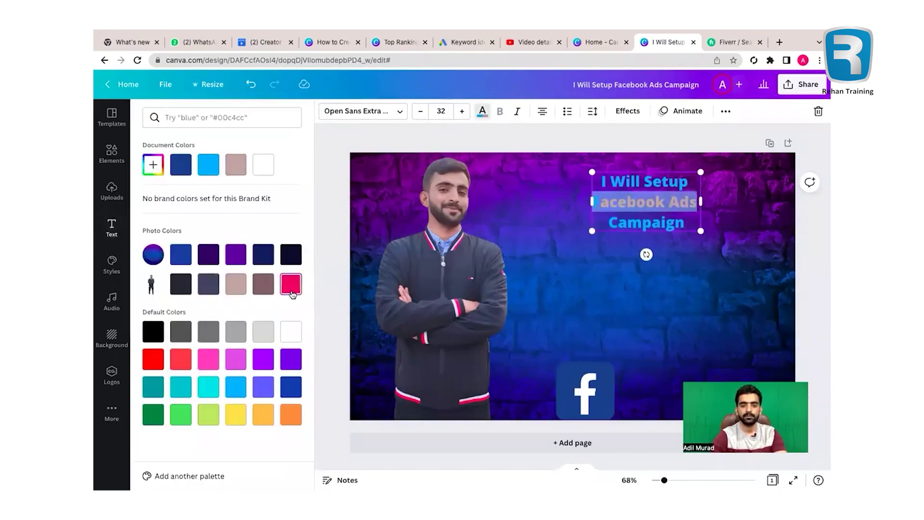
click(291, 284)
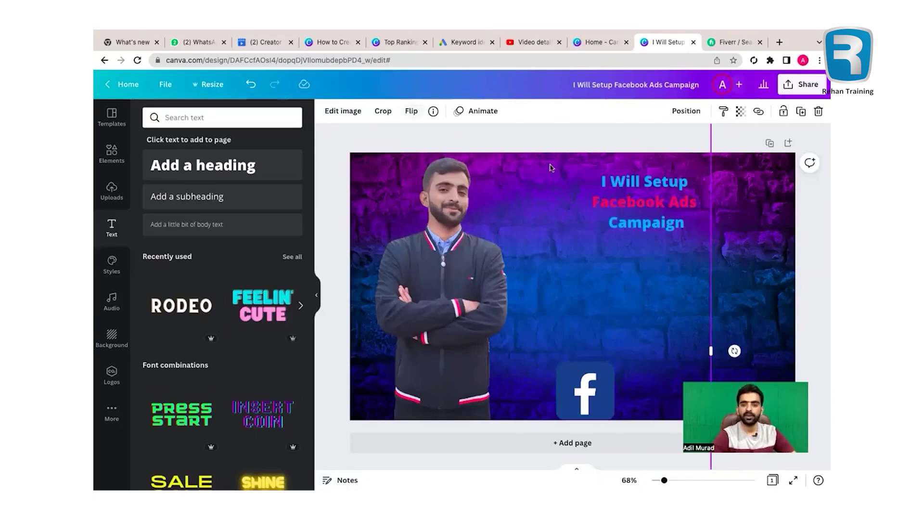
Increase the font size of the three-line heading.
click(625, 186)
drag(462, 114, 420, 112)
click(662, 161)
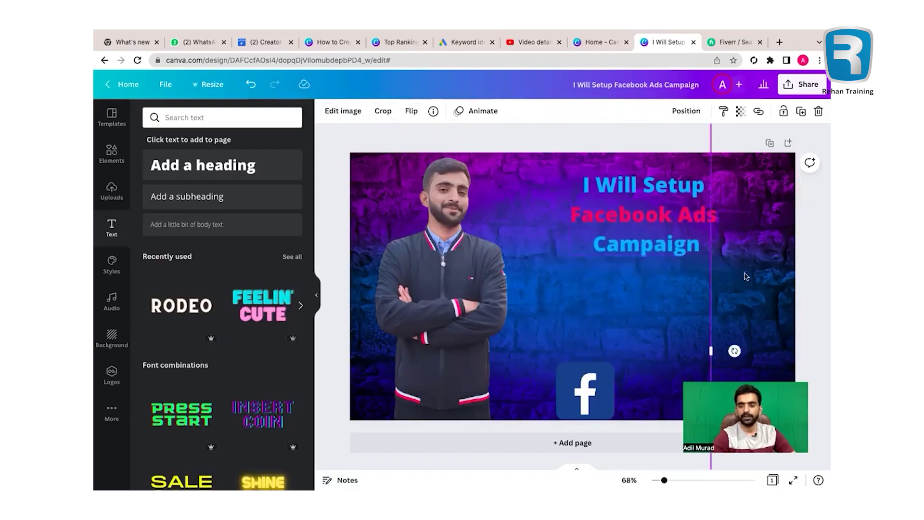
Add a square shape to the design and reshape it into a wide, flat bar about as long as the "Facebook Ads" line.
click(744, 278)
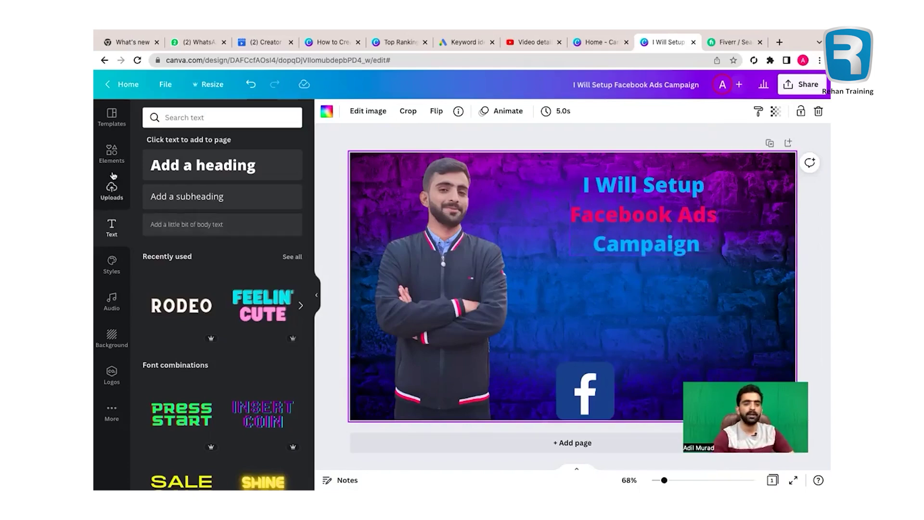
click(112, 153)
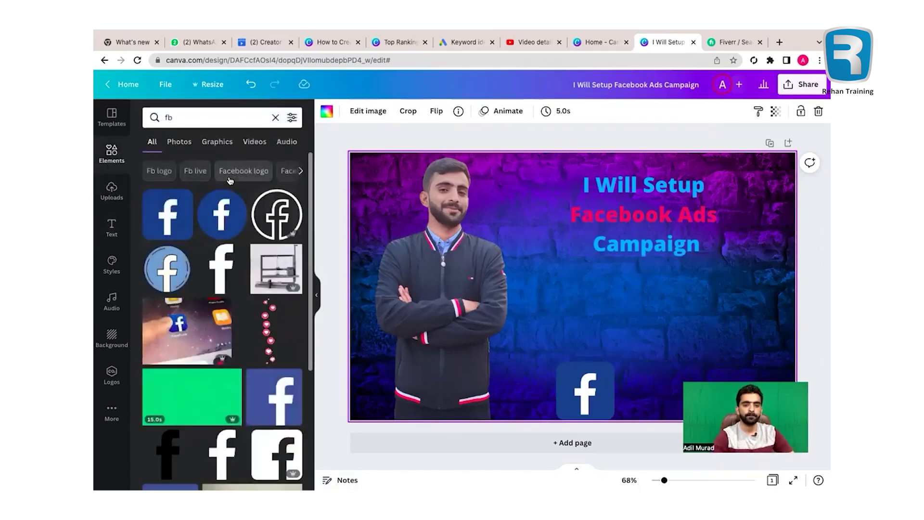
click(276, 118)
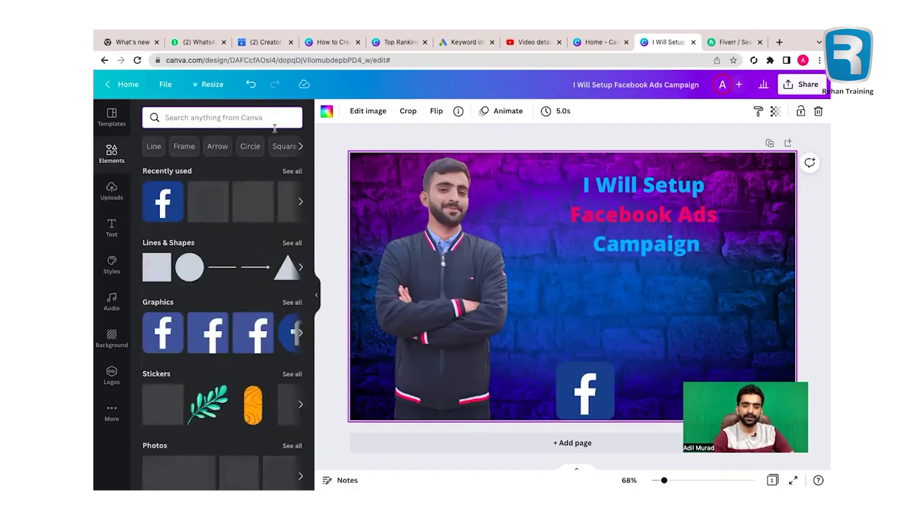
click(158, 267)
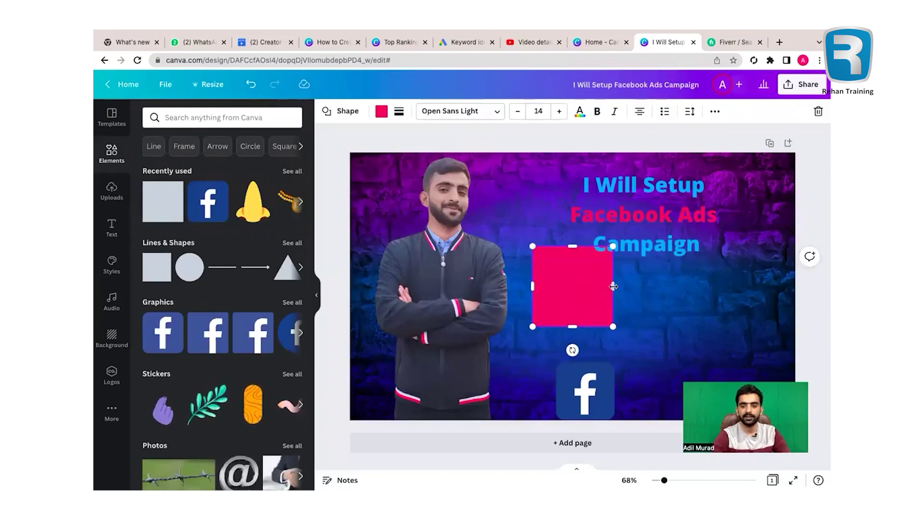
drag(613, 285, 666, 286)
drag(599, 327, 601, 272)
drag(667, 260, 685, 260)
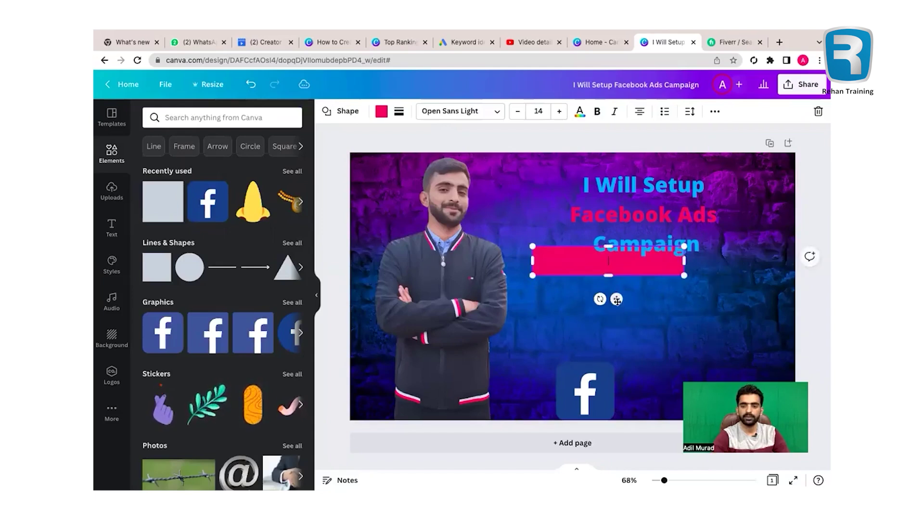
Recolor the bar white and place it behind the heading's "Facebook Ads" line.
drag(617, 299, 653, 254)
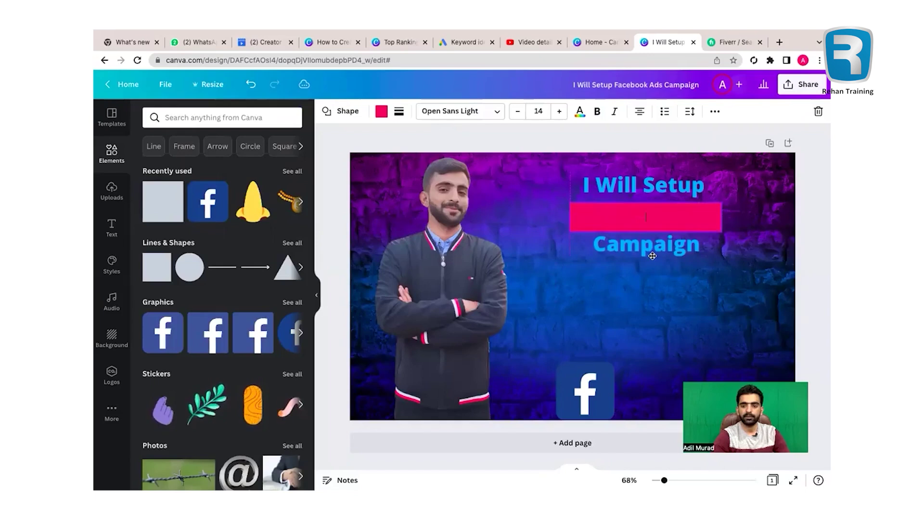
drag(652, 255, 646, 345)
click(639, 303)
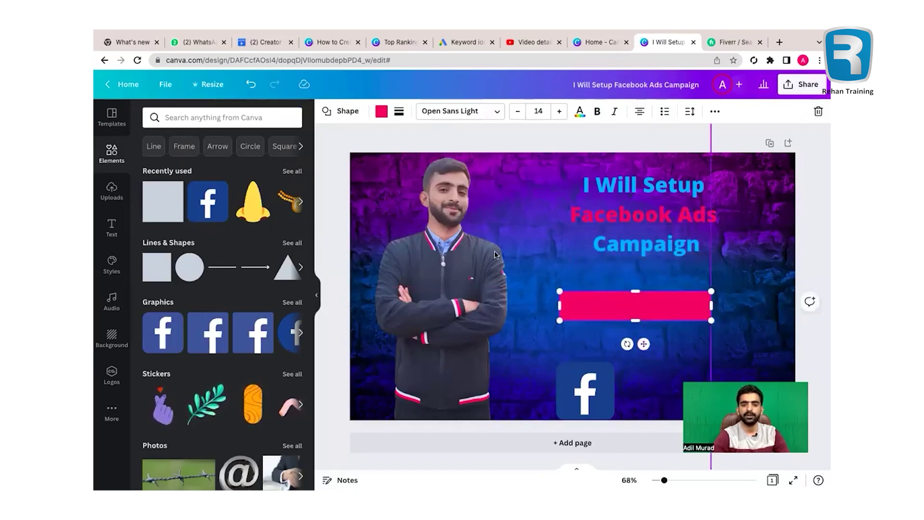
click(380, 114)
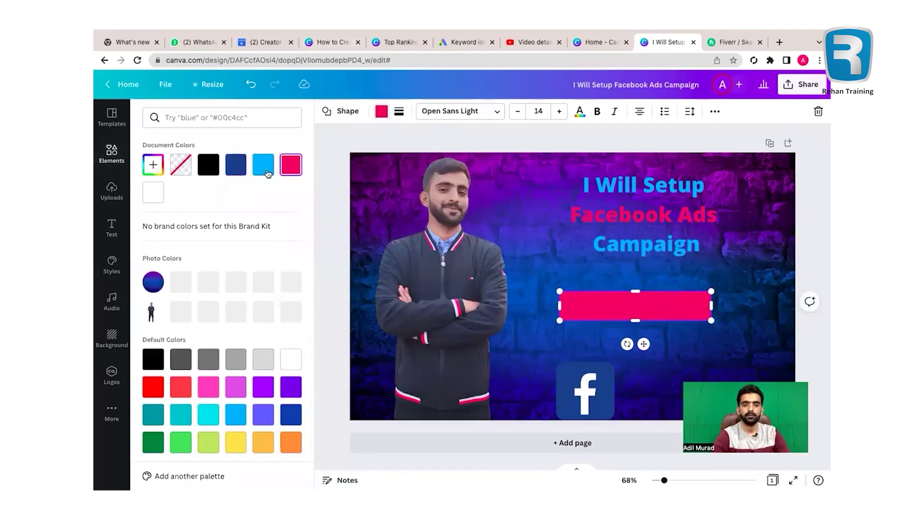
click(291, 359)
drag(644, 340, 650, 253)
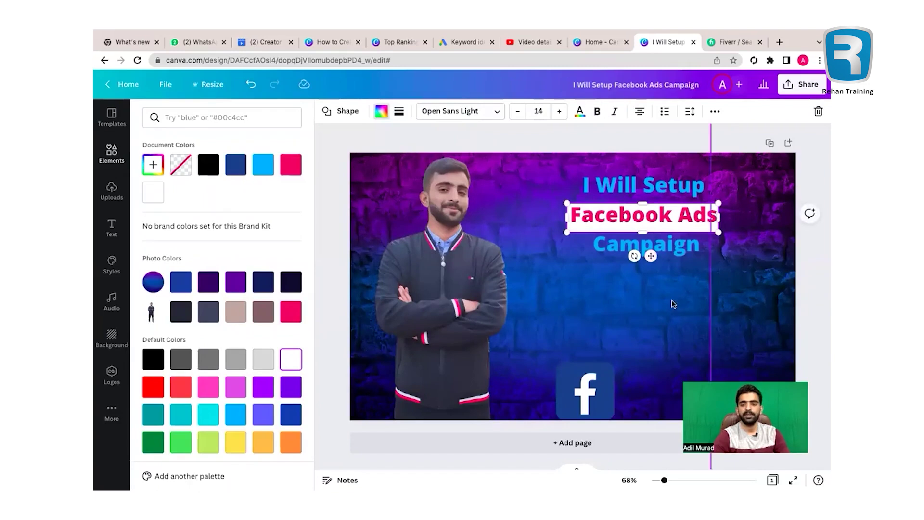
click(671, 304)
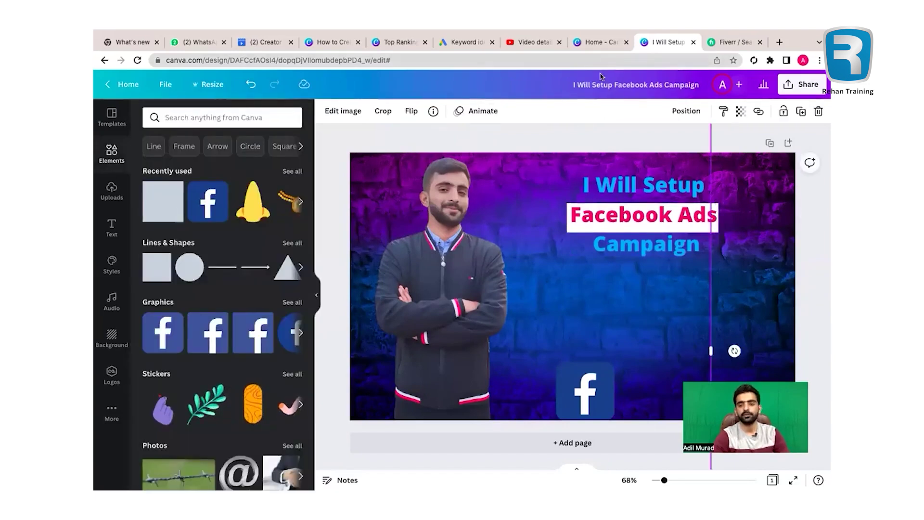
Nudge the white bar slightly upward so that it sits evenly behind the "Facebook Ads" text.
click(639, 232)
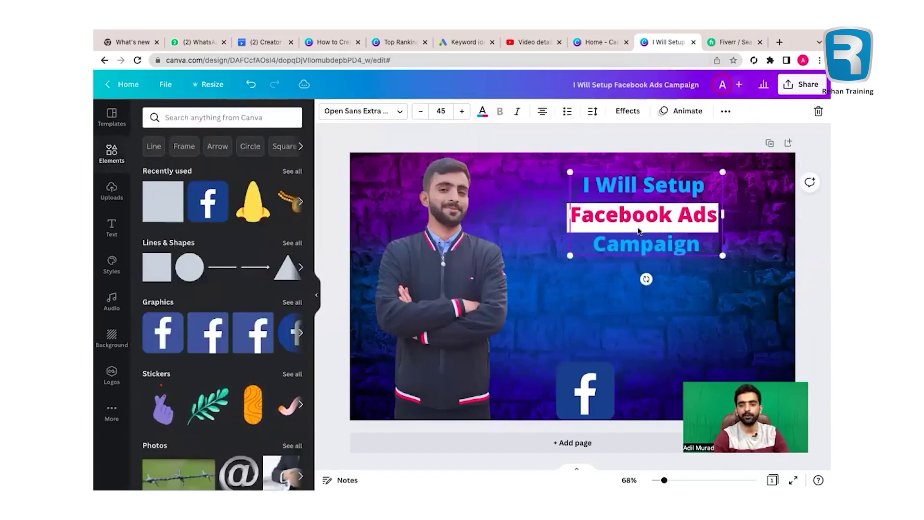
click(685, 304)
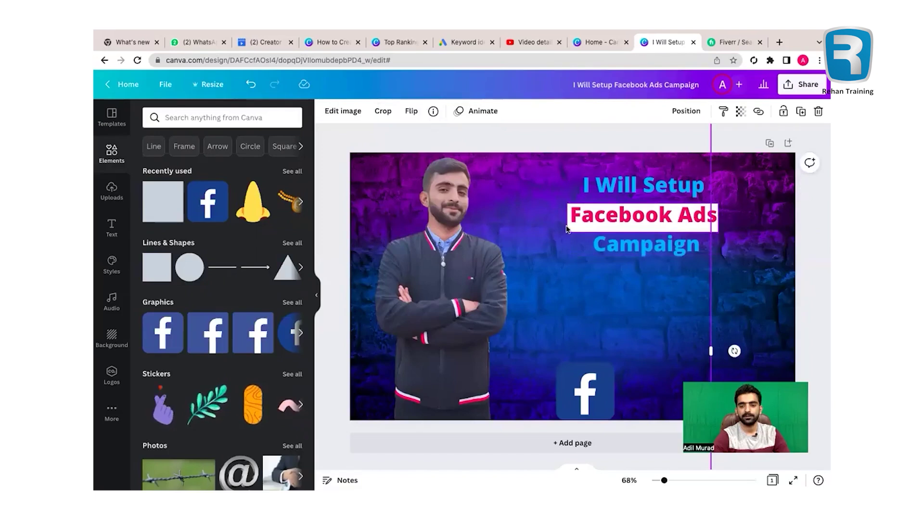
click(626, 225)
click(646, 294)
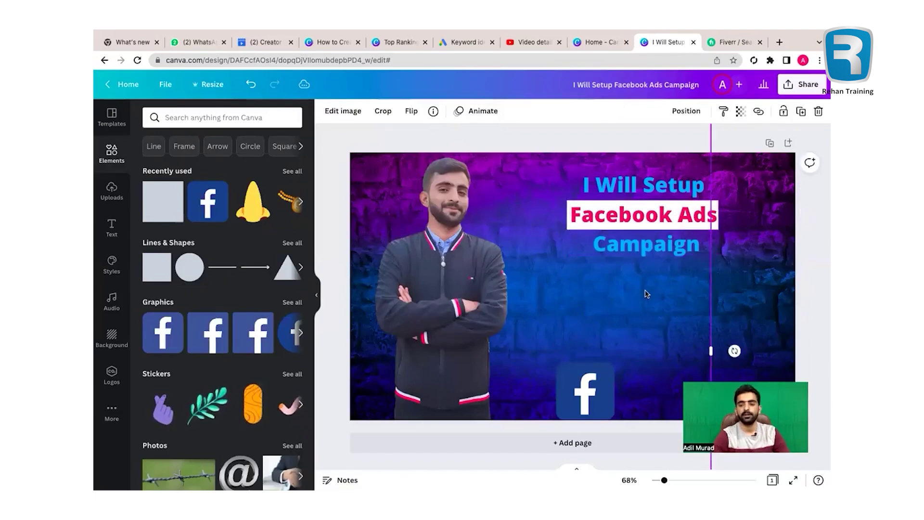
click(763, 250)
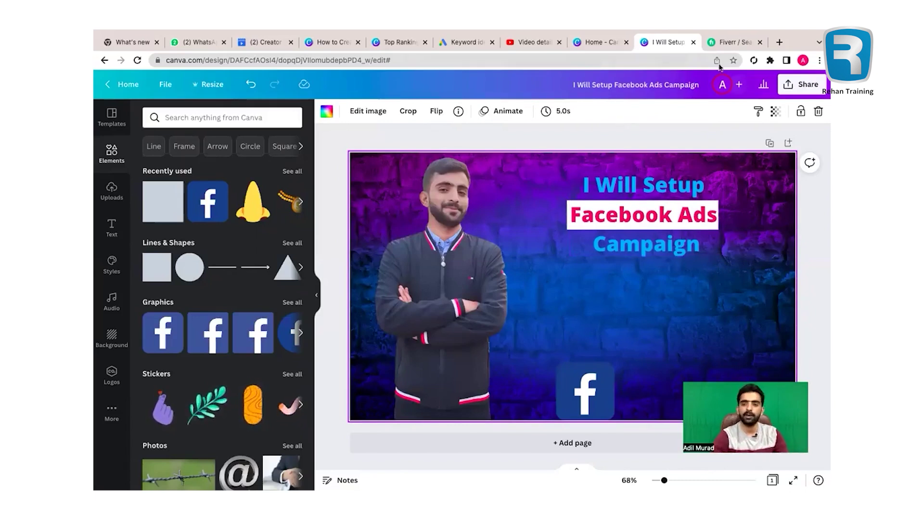
Consult the competing gig images on Fiverr, return to Canva and search the elements for "logo".
click(724, 43)
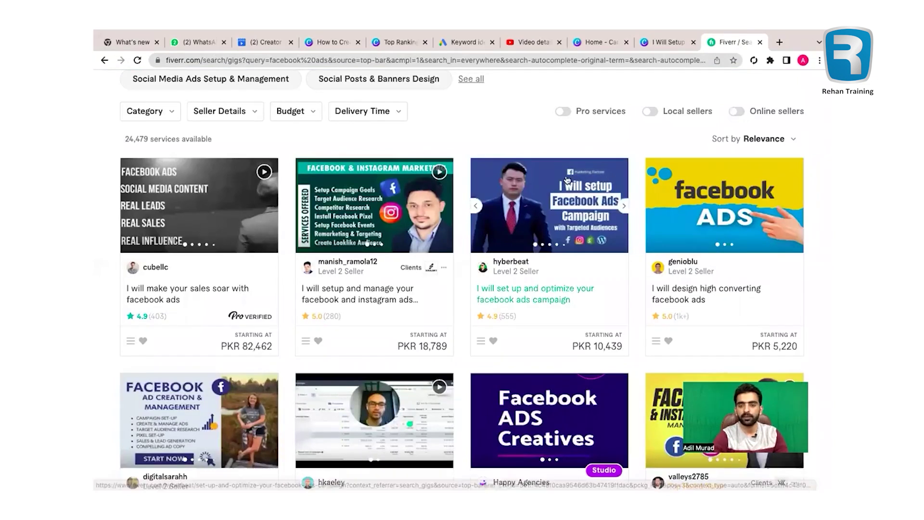
click(659, 43)
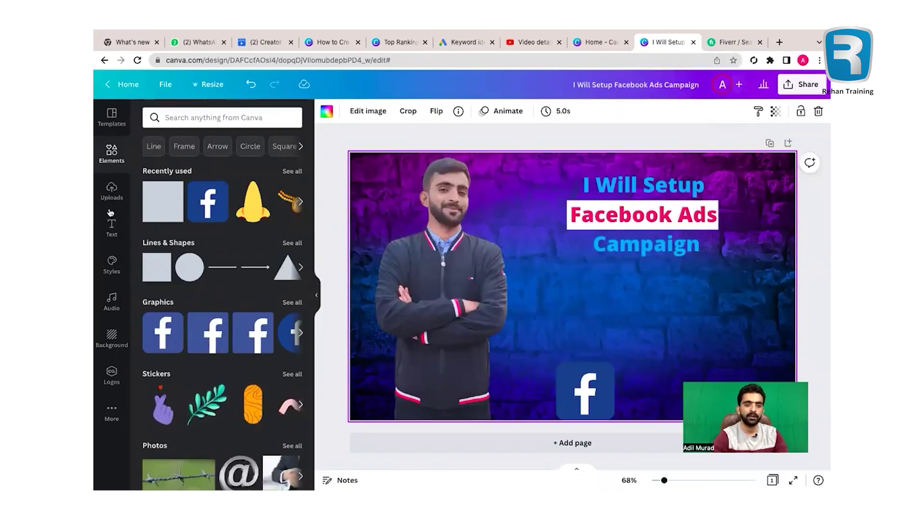
click(191, 115)
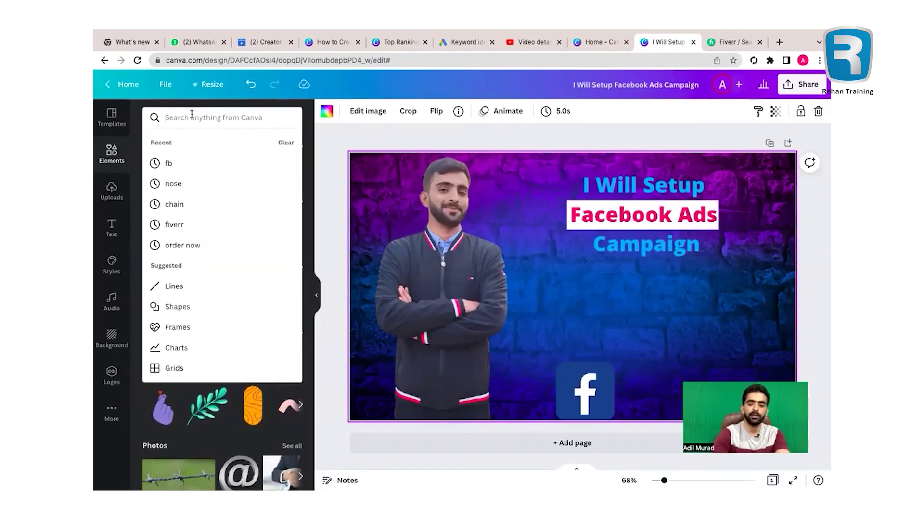
text(logo)
key(Return)
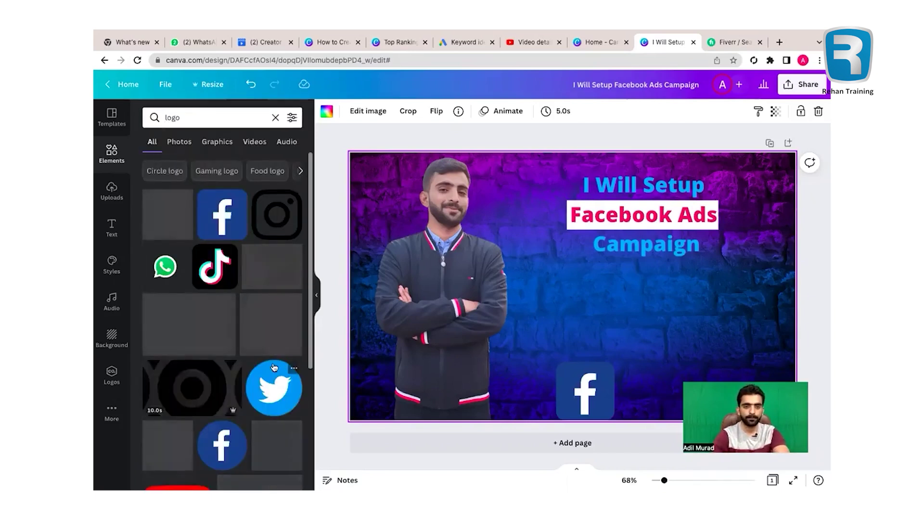
Search the elements for "facebook", insert the bright blue round Facebook logo and shrink it to a small icon.
click(276, 117)
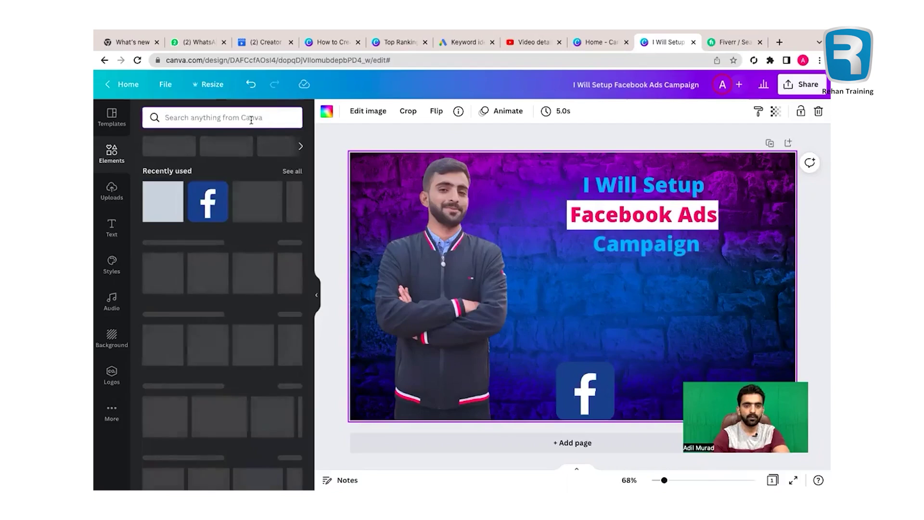
text(face)
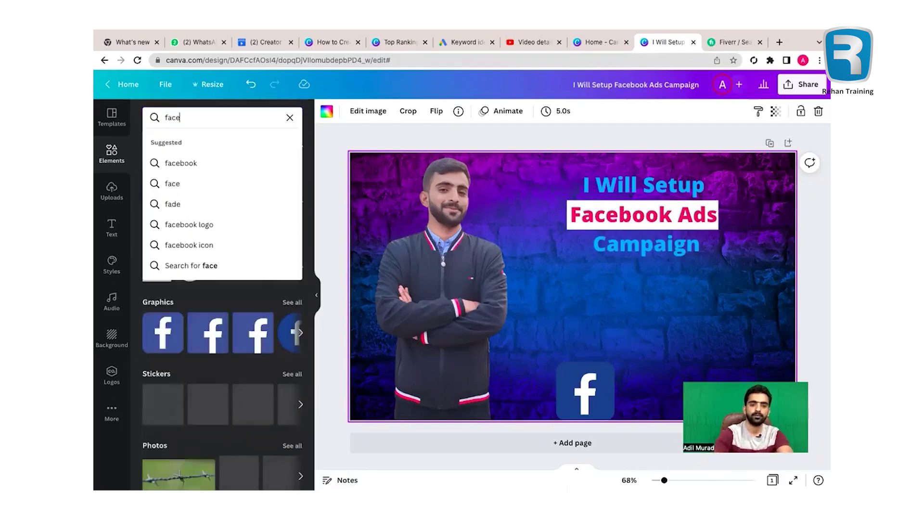
click(202, 167)
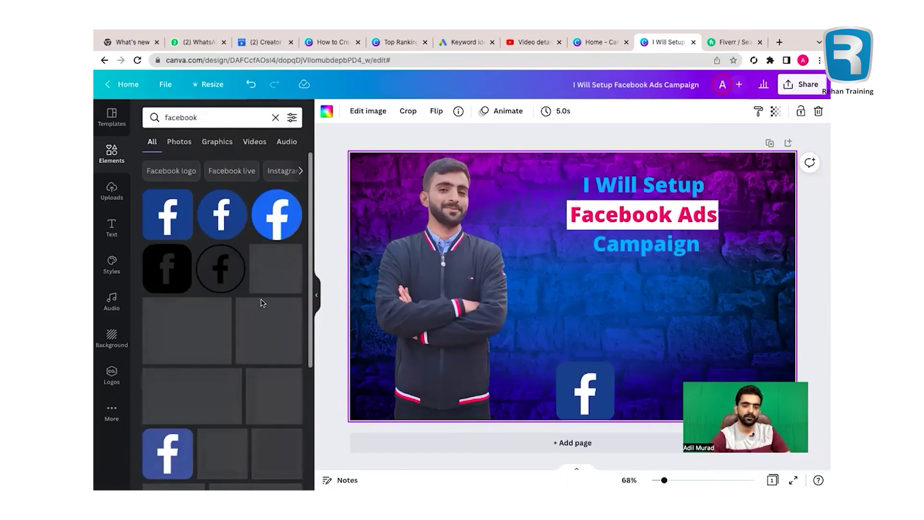
click(274, 224)
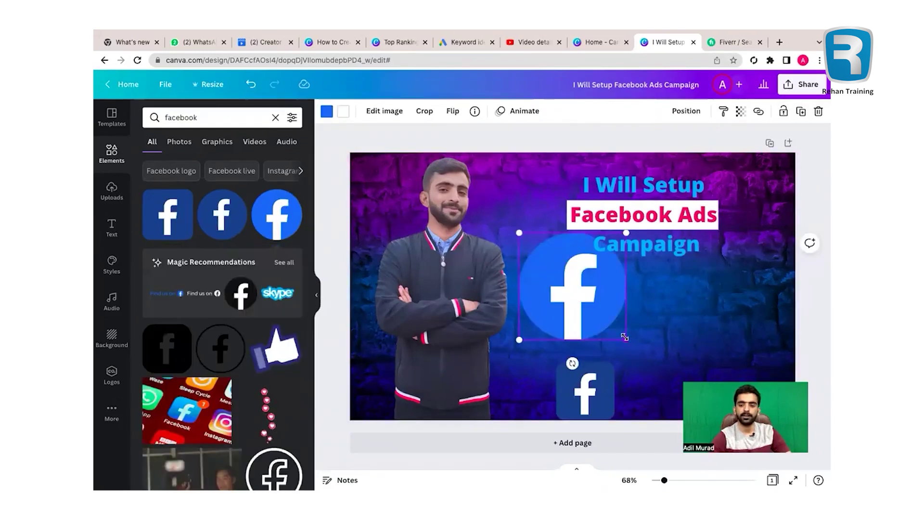
drag(625, 336, 583, 236)
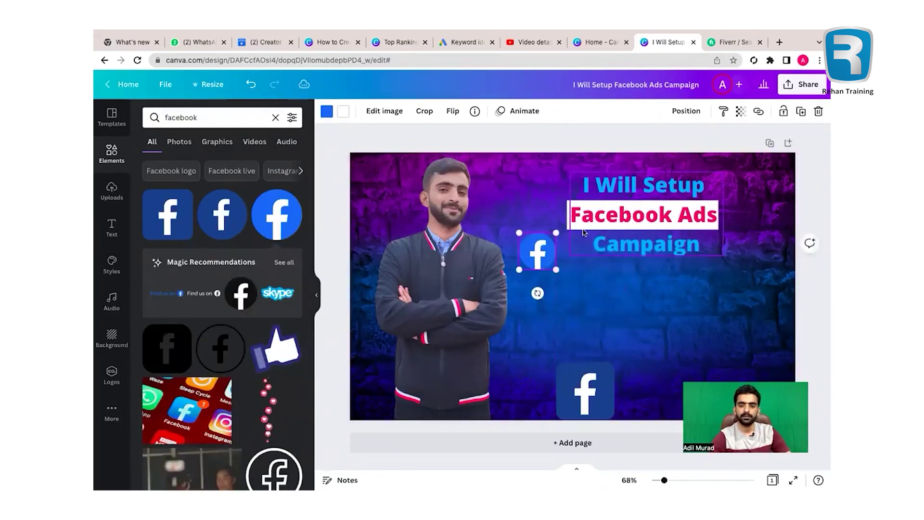
Move the heading and its white bar down and place the round Facebook logo above the first heading line.
drag(636, 221, 627, 268)
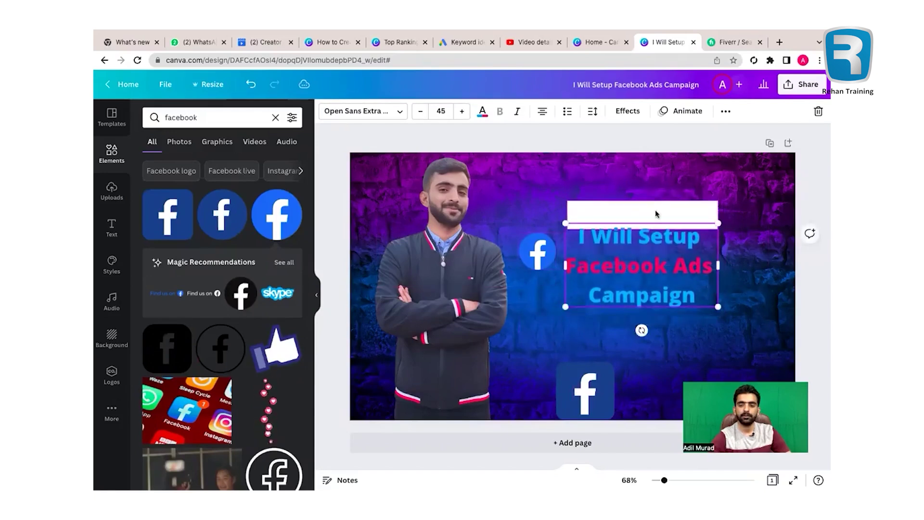
drag(655, 213, 648, 301)
click(535, 241)
drag(535, 240, 587, 183)
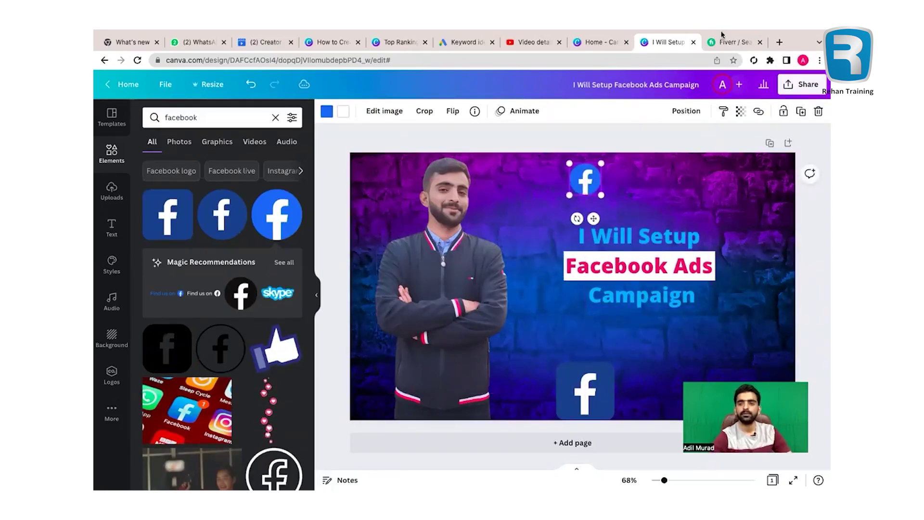
Consult the Fiverr gig images and add a subheading reading "Marketing Partner" to the Canva design.
click(724, 42)
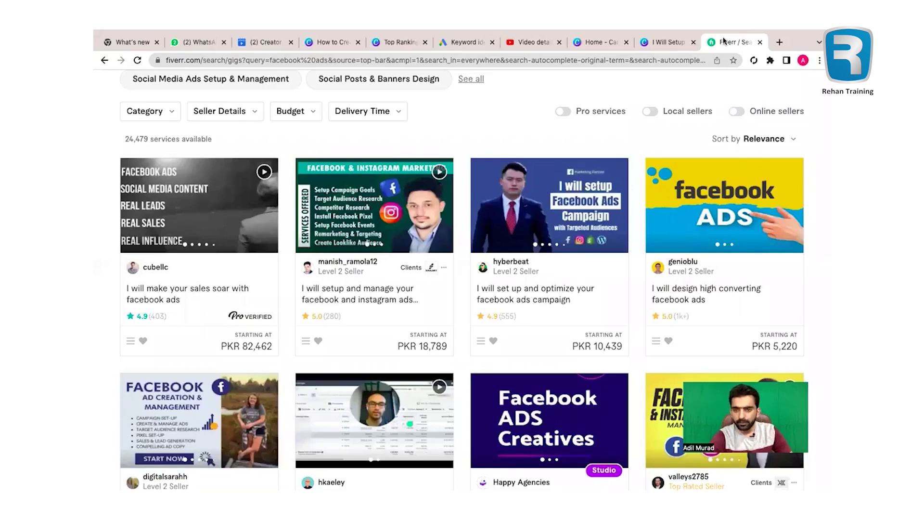
click(665, 42)
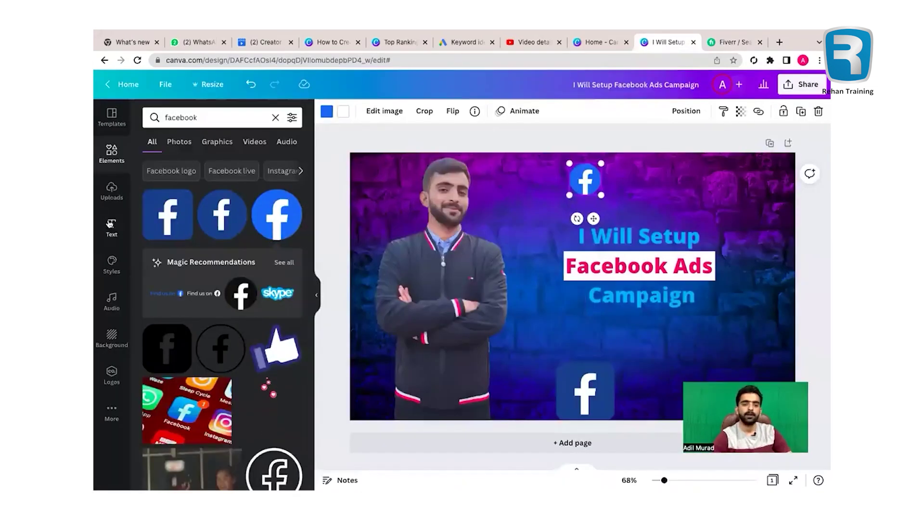
click(111, 226)
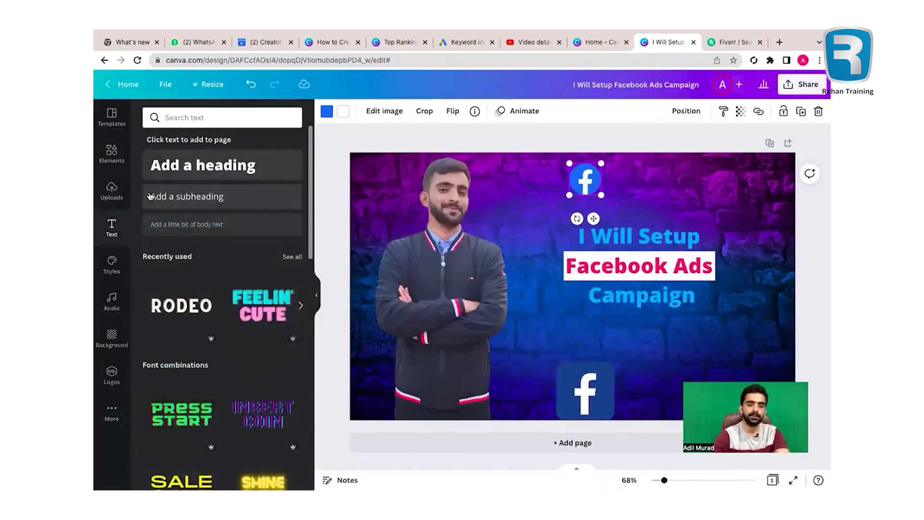
click(180, 197)
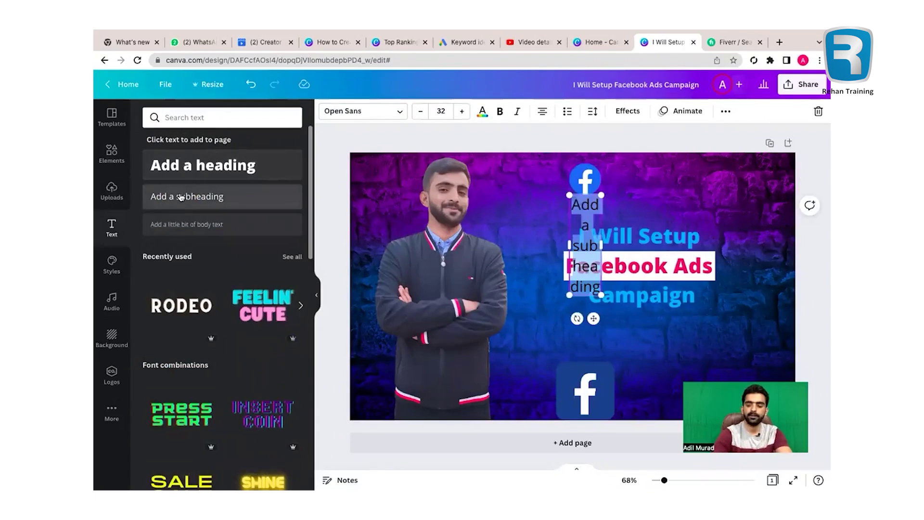
key(BackSpace)
drag(602, 204, 707, 204)
text(Marketing Partner)
Make "Marketing Partner" bold, widen its text box to fit one line and position it beside the round Facebook logo.
click(499, 111)
drag(706, 204, 739, 204)
drag(660, 235, 683, 212)
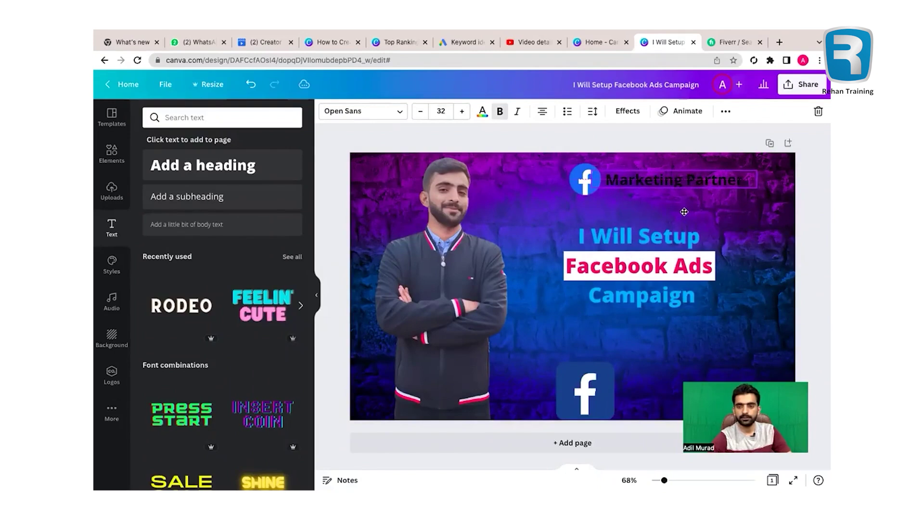
click(684, 212)
click(674, 180)
click(684, 211)
click(673, 181)
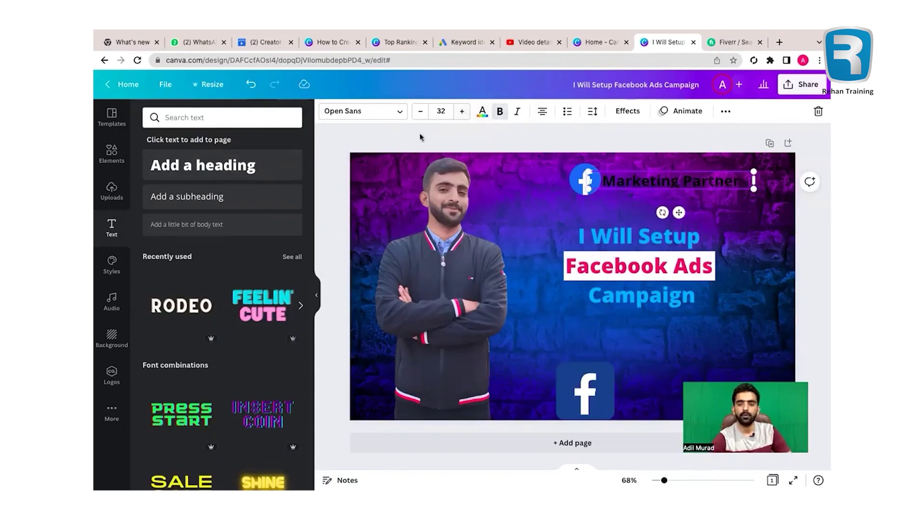
Try green and red as the "Marketing Partner" text color and undo the color change.
click(481, 113)
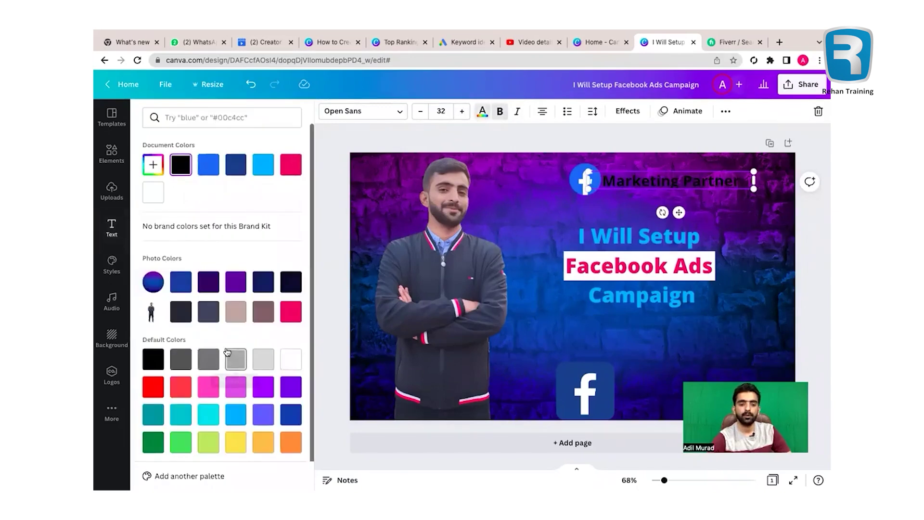
scroll(164, 433, down, 1)
click(153, 438)
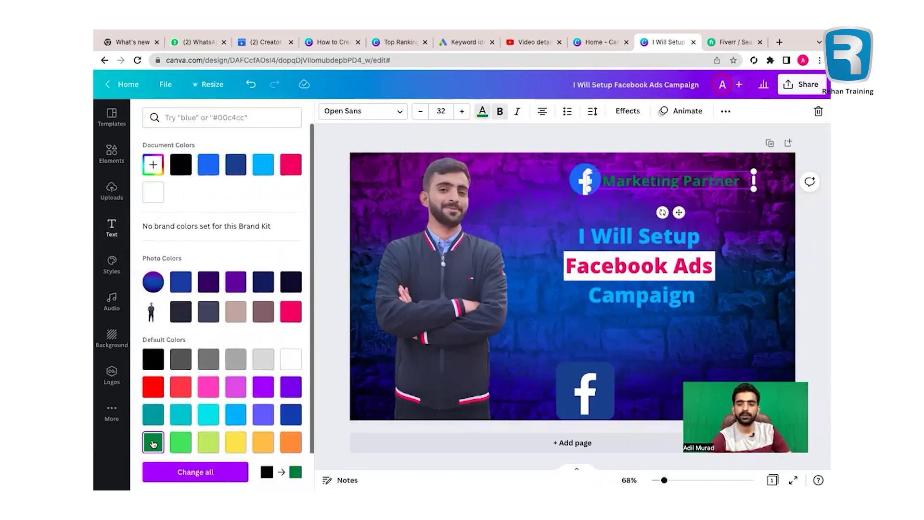
click(154, 392)
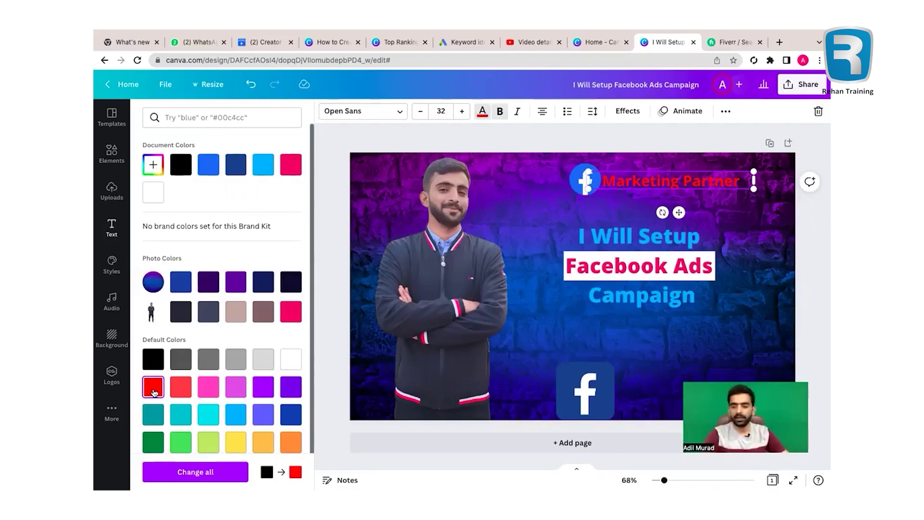
key(ctrl+z)
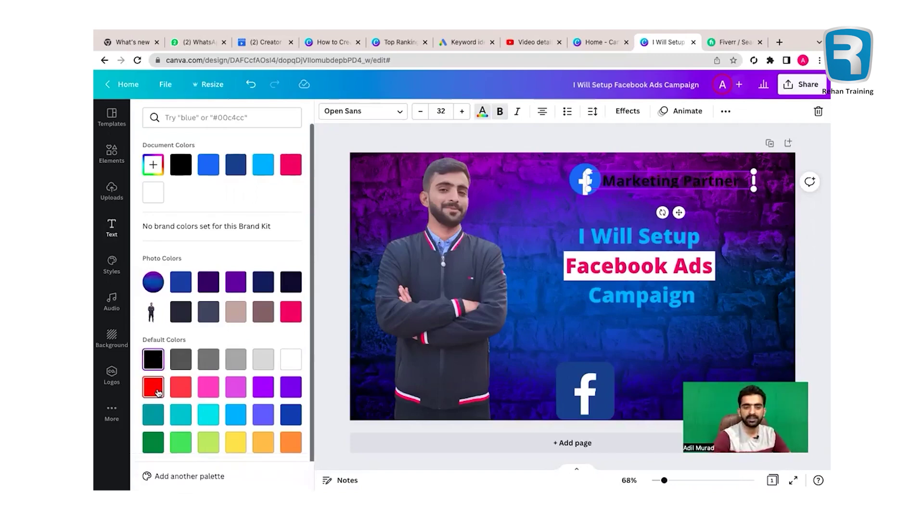
Set the "Marketing Partner" text color to yellow and deselect the text.
click(158, 392)
click(236, 442)
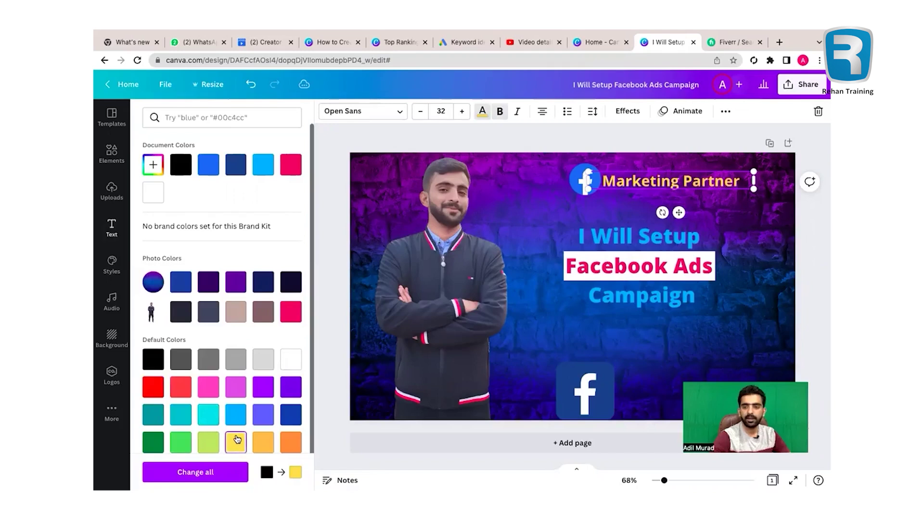
key(Escape)
click(747, 308)
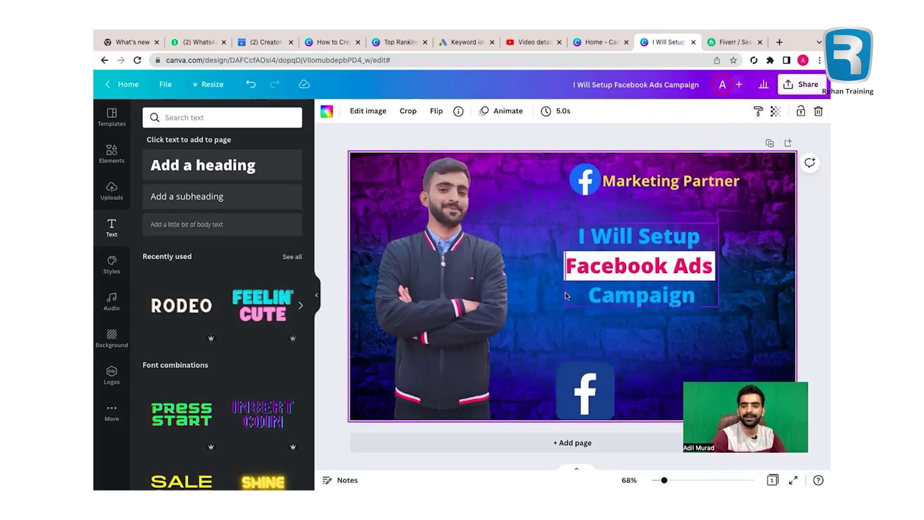
Consult the Fiverr gig images, add a subheading reading "With Targeted Audience" and place it directly below "Campaign" in the Canva design.
click(727, 46)
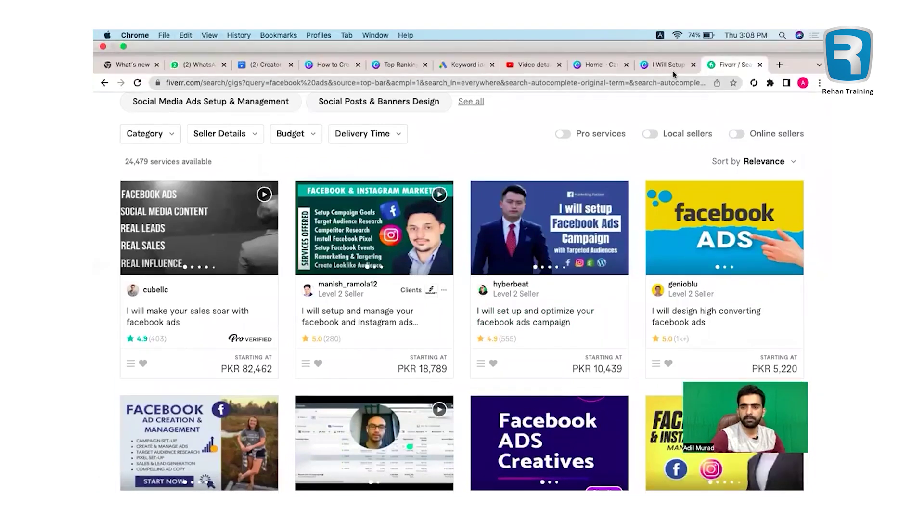
click(666, 28)
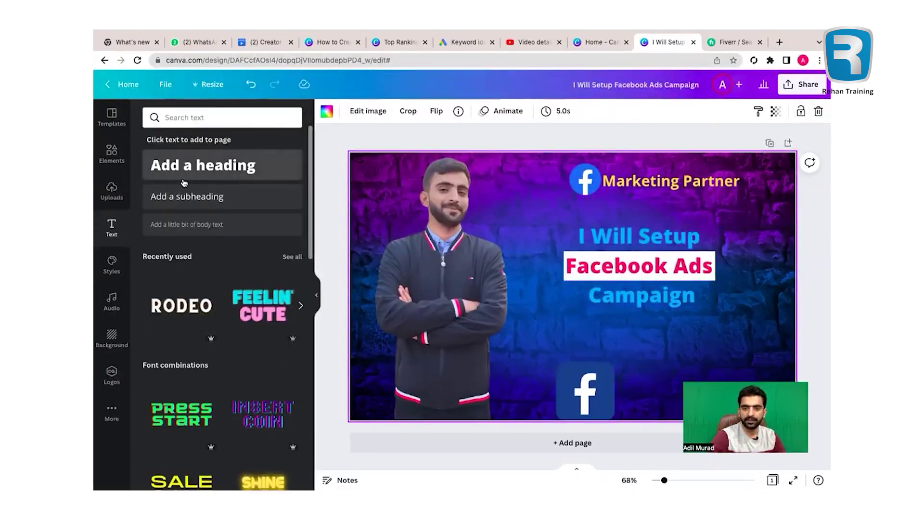
click(181, 197)
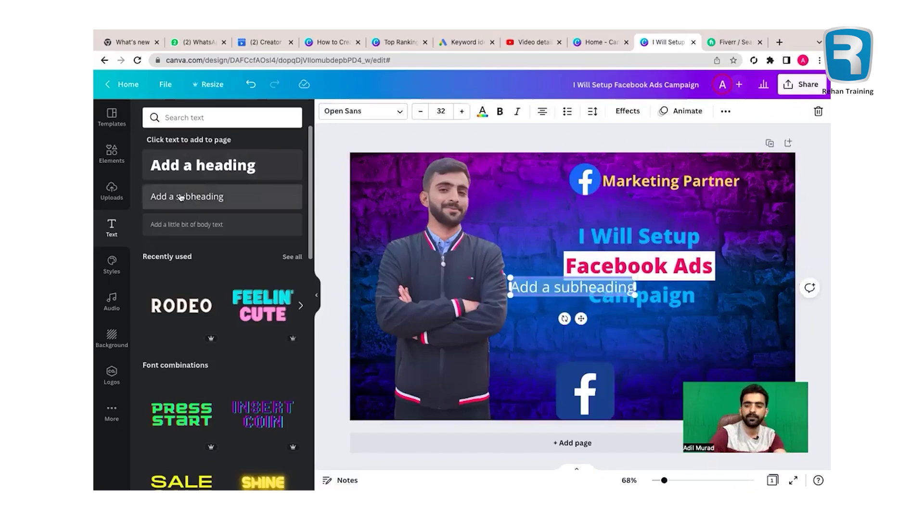
text(With T)
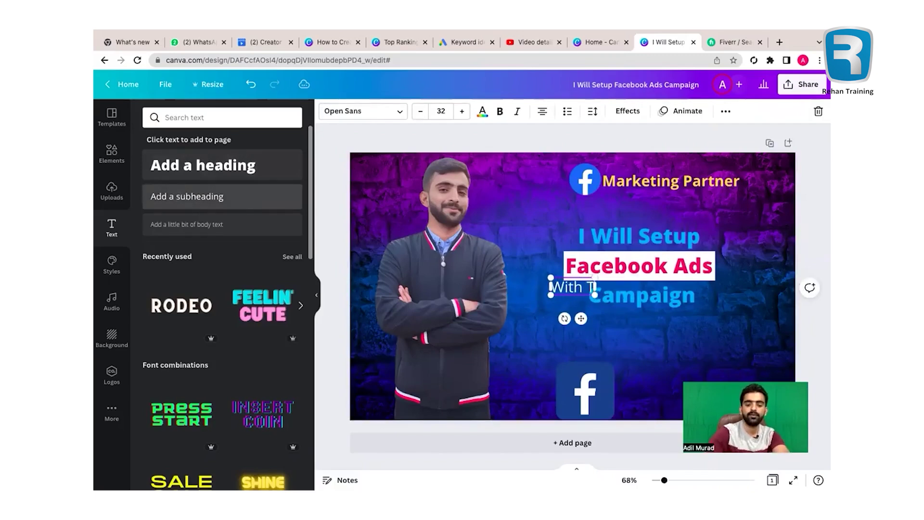
text(iargeted Audience)
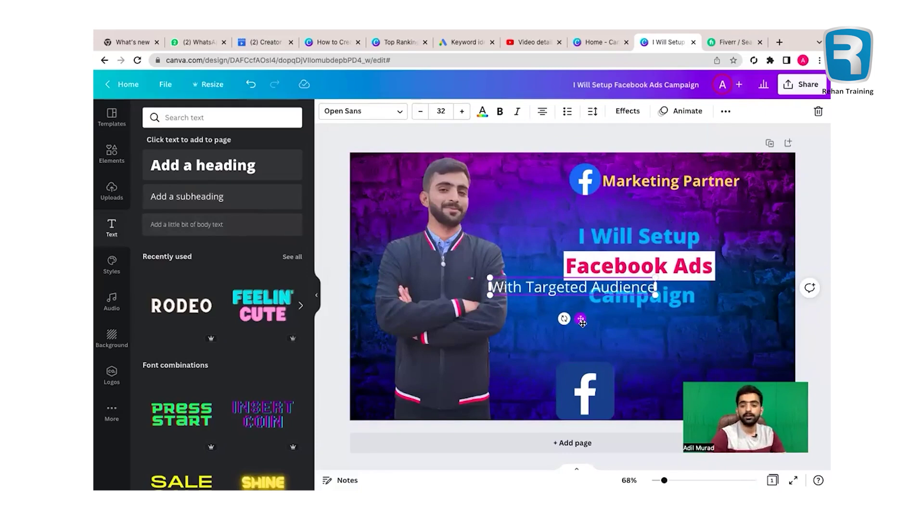
drag(582, 319, 654, 357)
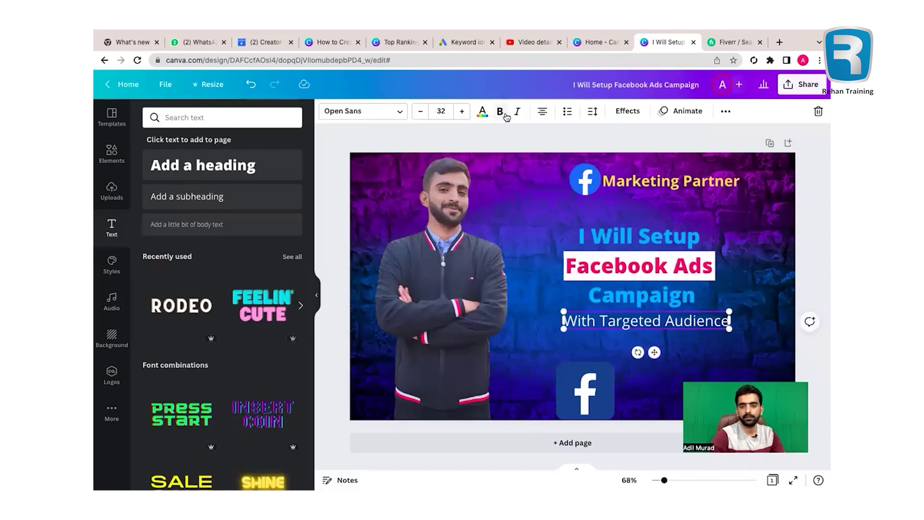
Make "With Targeted Audience" bold and color it light green after trying yellow, lime and dark green.
click(544, 341)
click(596, 321)
click(501, 112)
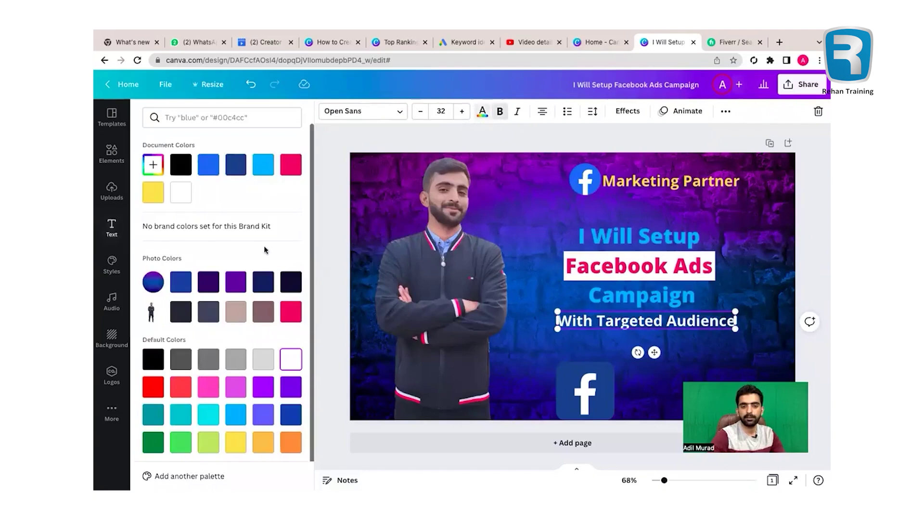
click(234, 440)
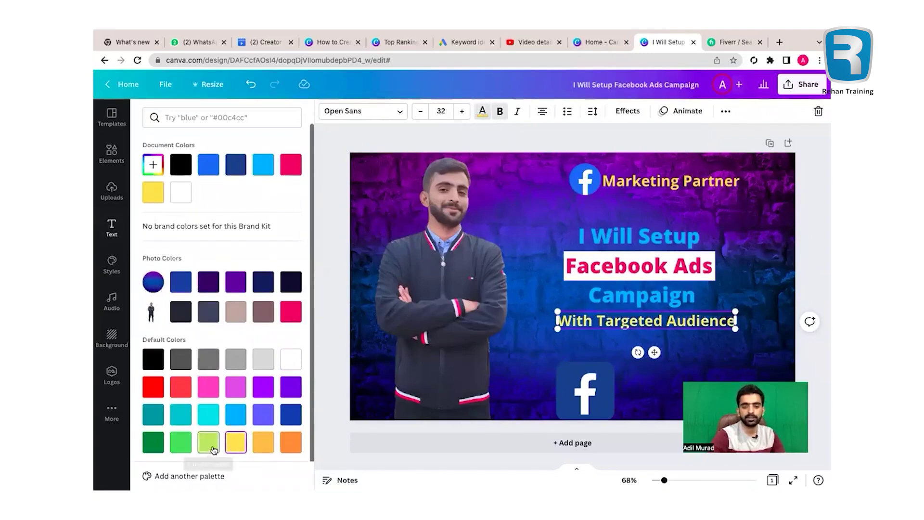
click(211, 444)
click(188, 446)
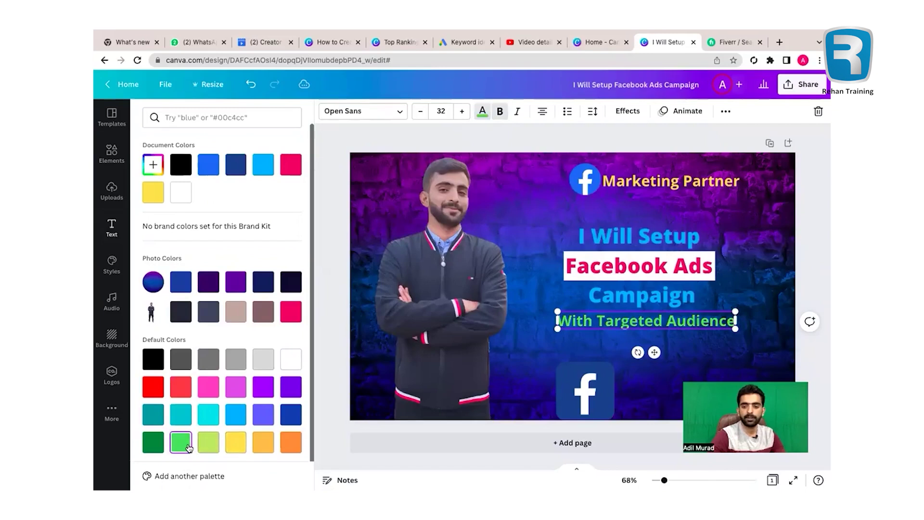
click(154, 442)
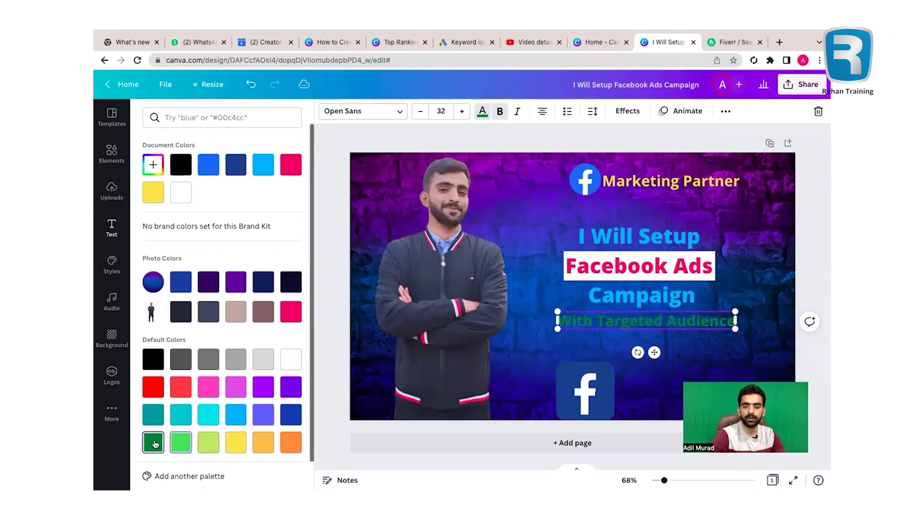
click(181, 446)
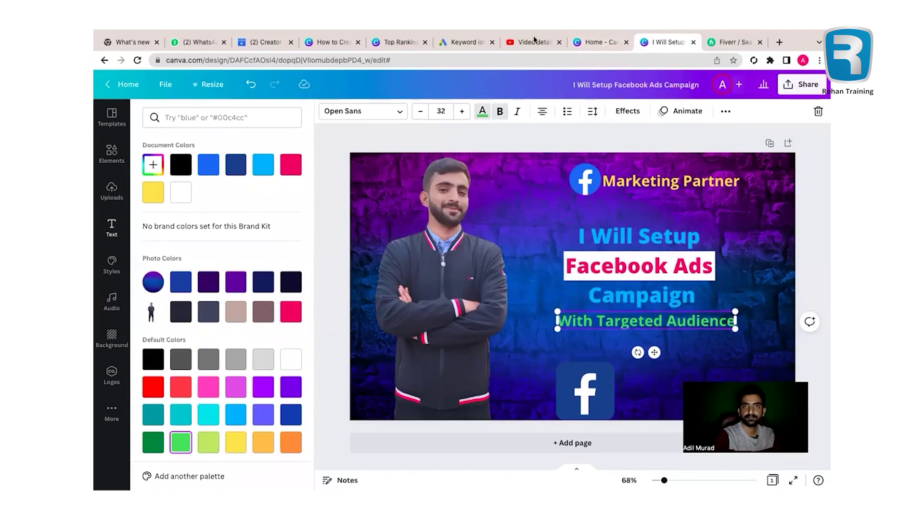
Add a blank second page to the design and return to page 1.
click(679, 434)
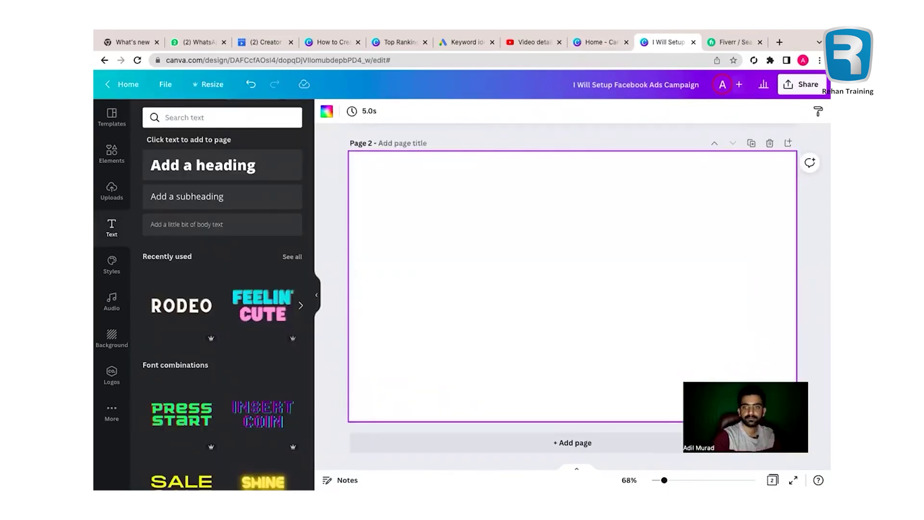
mouse_move(522, 75)
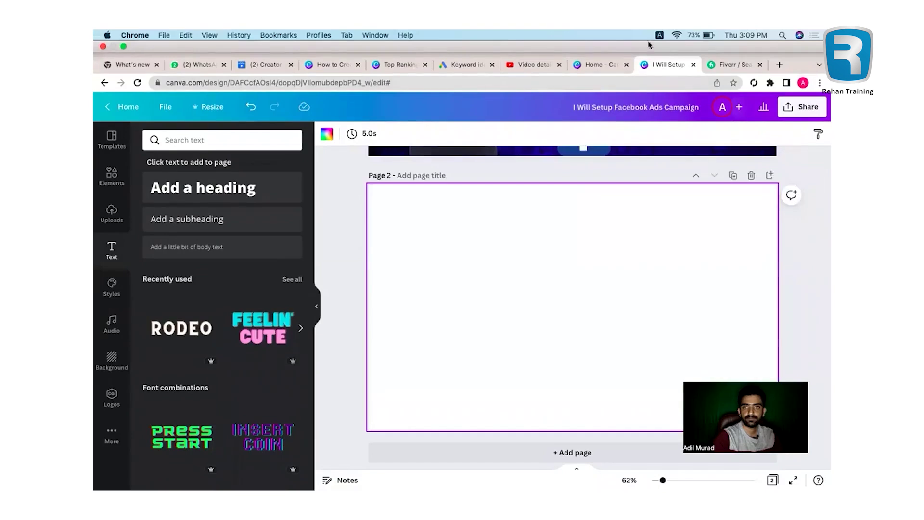
scroll(646, 247, up, 5)
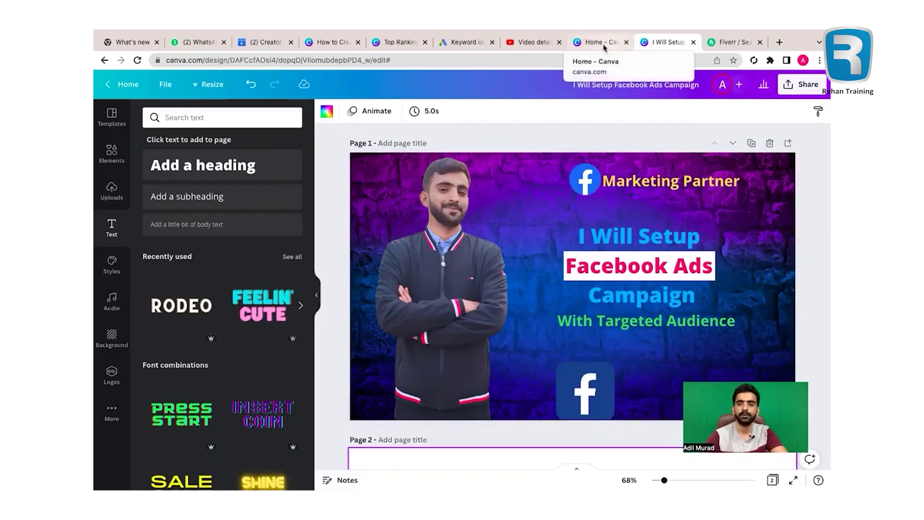
Check the logo row in the Fiverr gig images, then shrink the square Facebook logo in Canva and shift it slightly left.
click(726, 43)
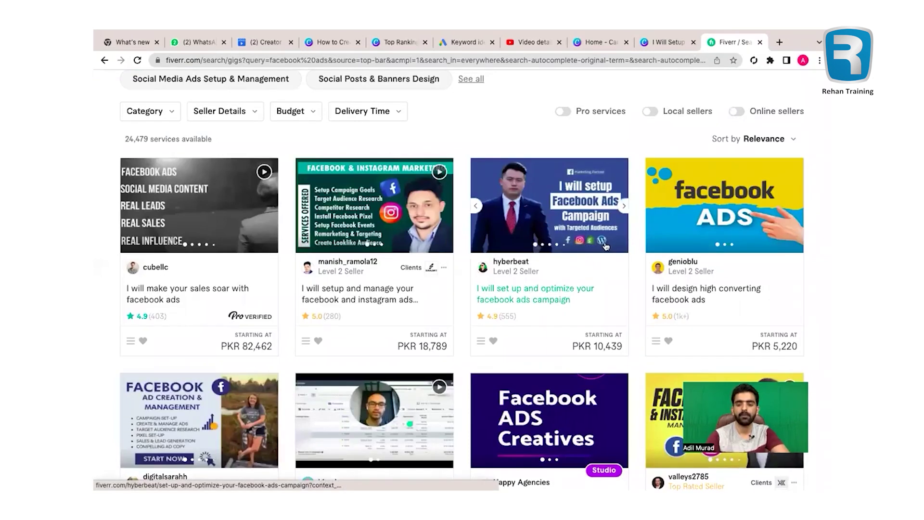
click(668, 42)
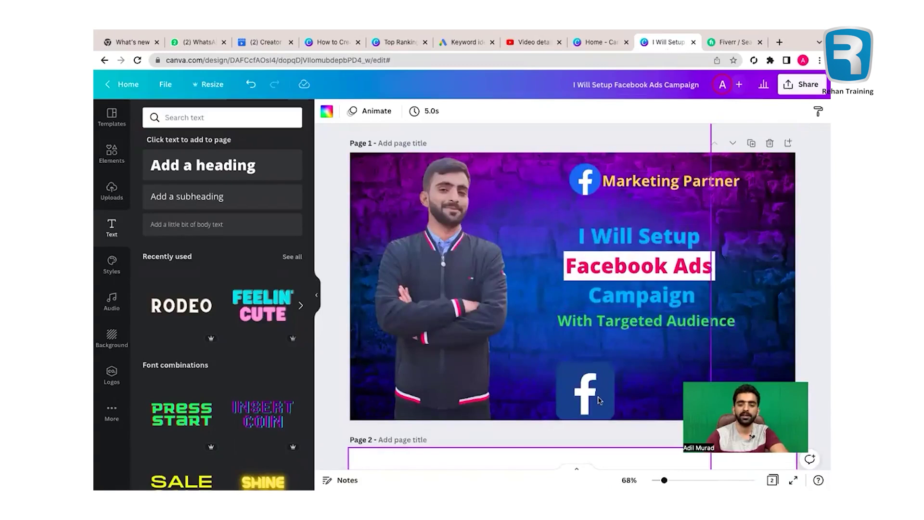
click(601, 399)
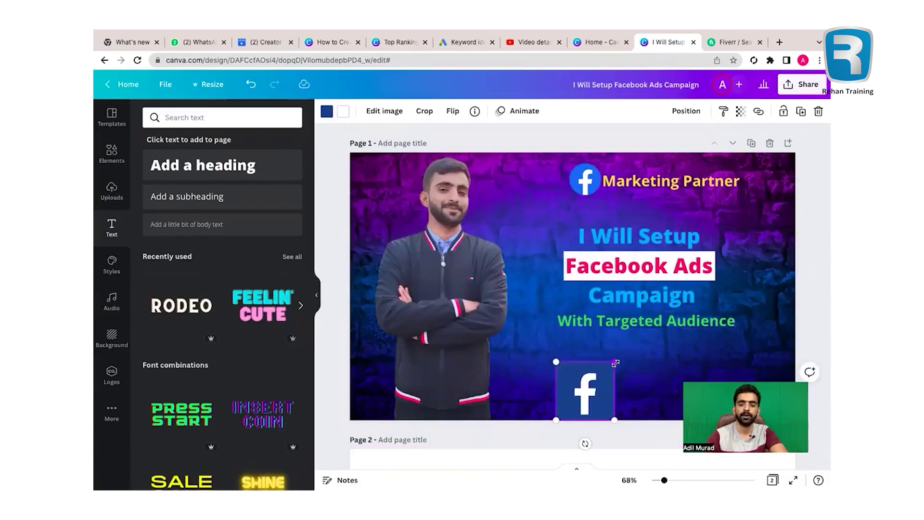
drag(616, 363, 606, 371)
drag(586, 403, 571, 399)
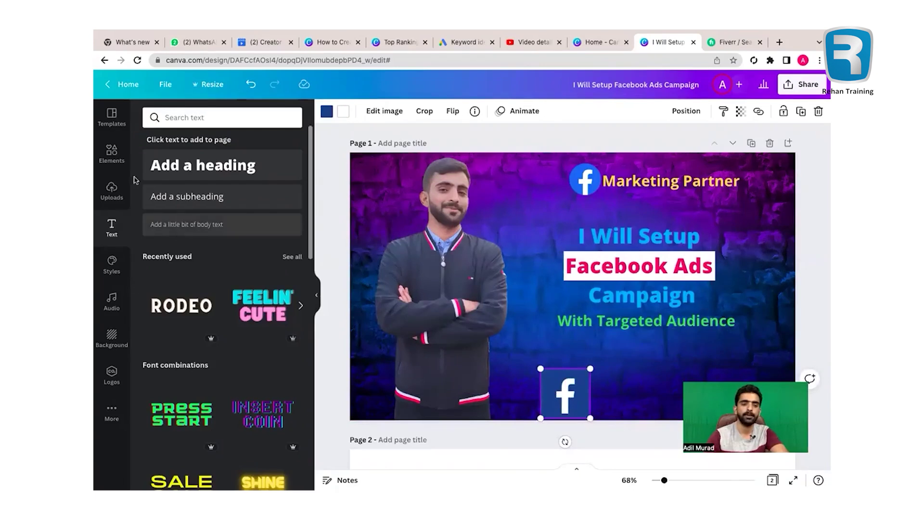
Search the elements for "Shopify", insert the green bag logo and size and place it beside the square Facebook logo.
click(112, 153)
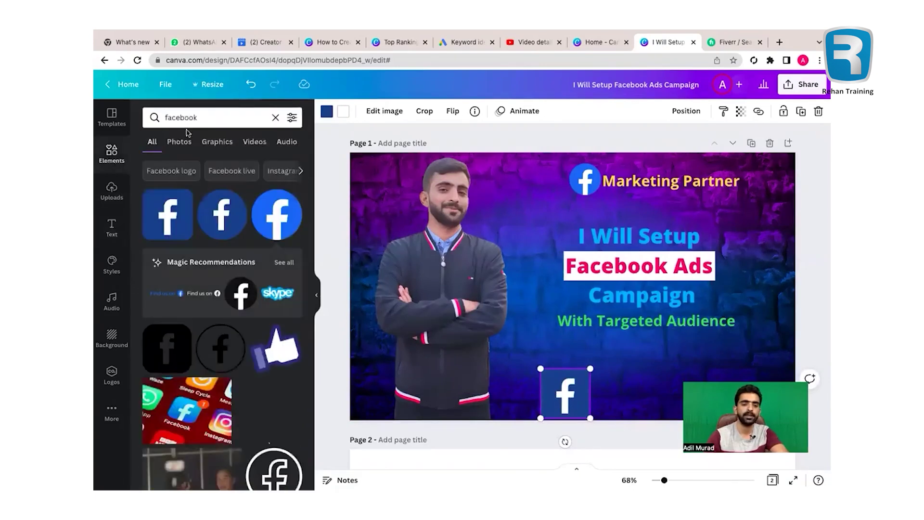
click(275, 118)
text(Shopify)
key(Return)
click(277, 214)
drag(561, 299, 607, 392)
drag(645, 356, 634, 394)
right_click(638, 372)
click(638, 372)
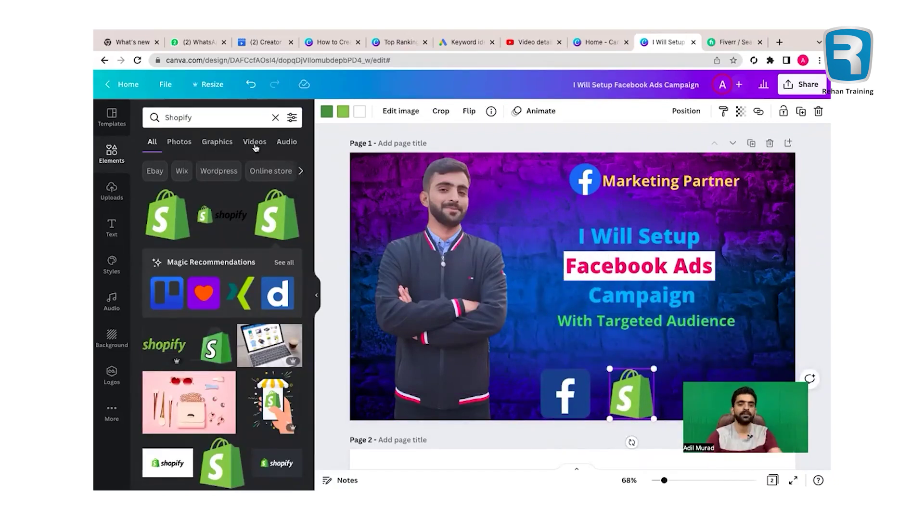
Search the elements for "wordpress", insert the round blue WordPress logo and place it to the right of the Shopify logo.
click(275, 118)
text(website)
key(ctrl+a)
key(BackSpace)
text(word[re)
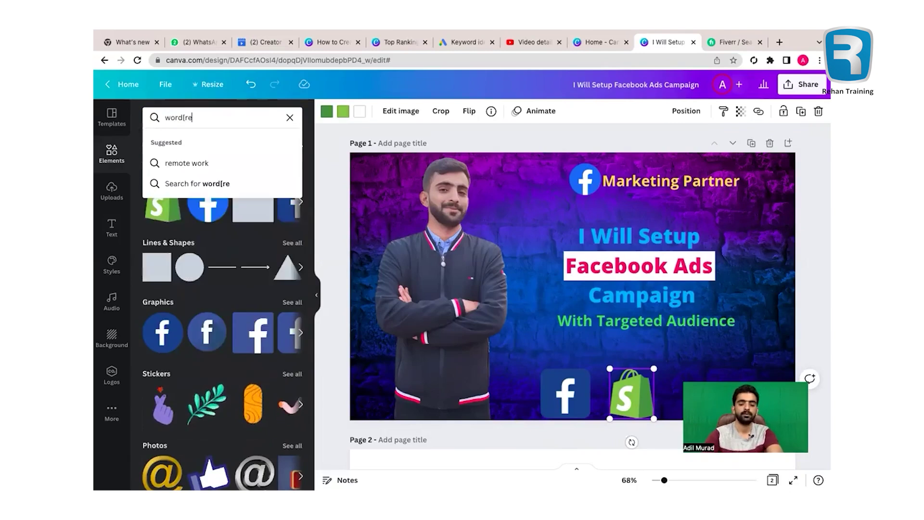
text(ss)
key(Return)
click(167, 185)
drag(628, 340, 710, 373)
scroll(712, 240, down, 1)
Consult the Fiverr gig images, search the Canva elements for "instagram" and place the gradient Instagram logo at the end of the logo row.
click(742, 42)
click(669, 42)
click(275, 117)
text(instagr)
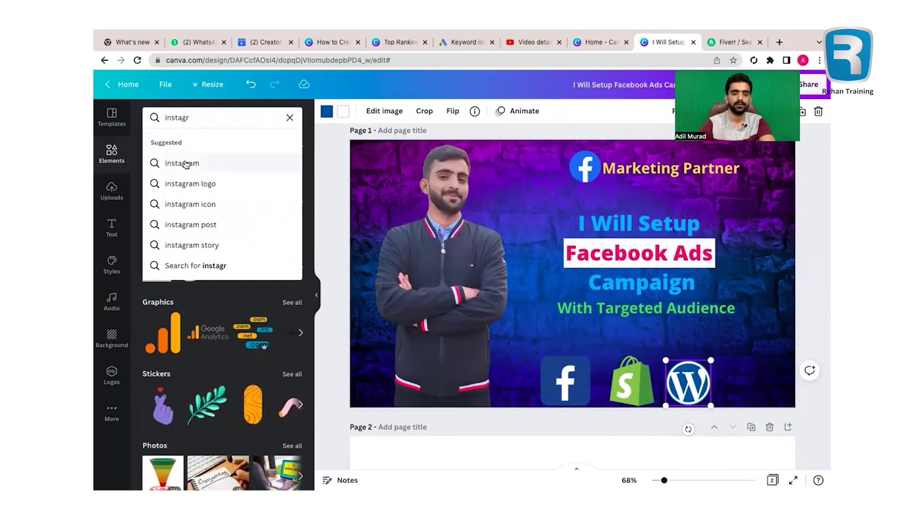
click(186, 164)
click(167, 215)
drag(681, 384, 745, 372)
click(686, 380)
click(756, 314)
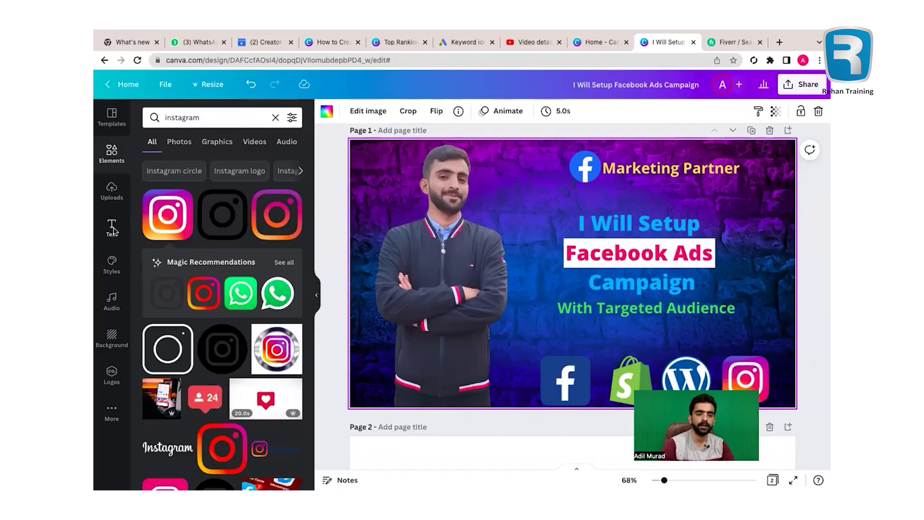
Insert a double-headed arrow line and stand it vertically between the seller cutout and the heading.
click(276, 118)
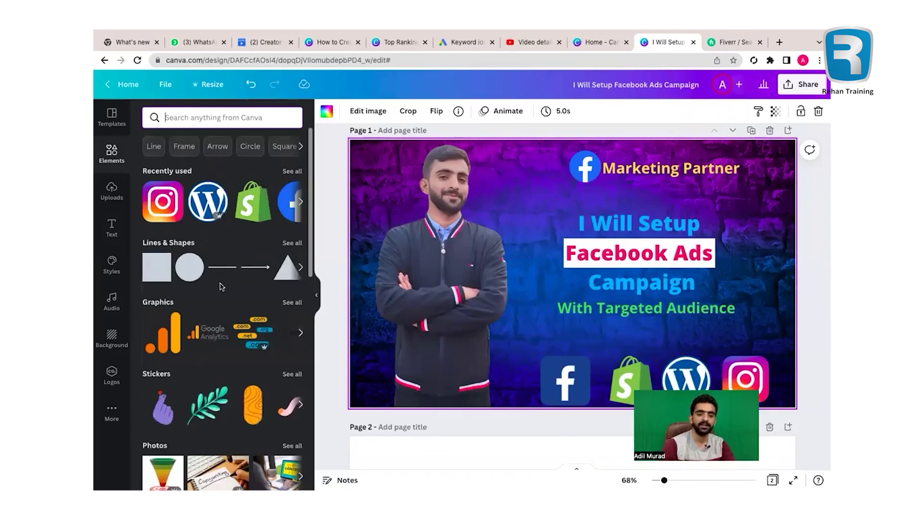
click(183, 243)
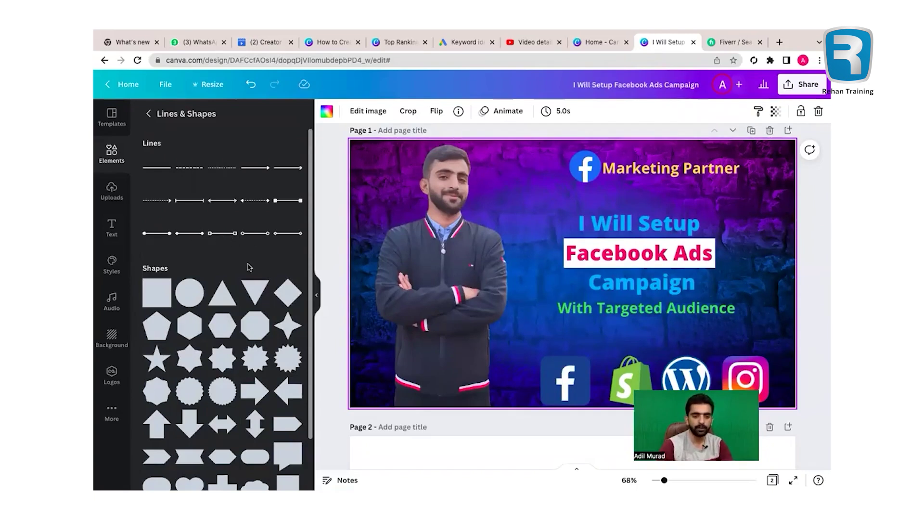
scroll(249, 268, down, 3)
scroll(249, 267, up, 2)
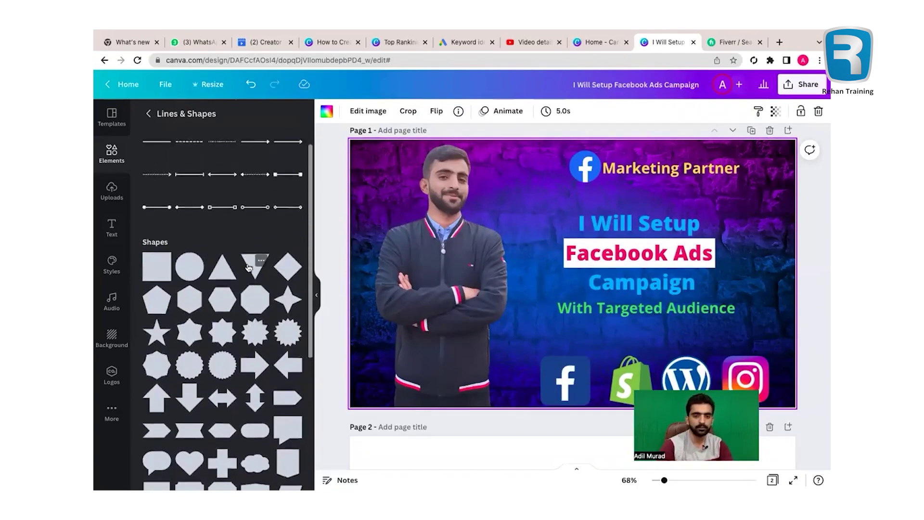
scroll(248, 267, up, 1)
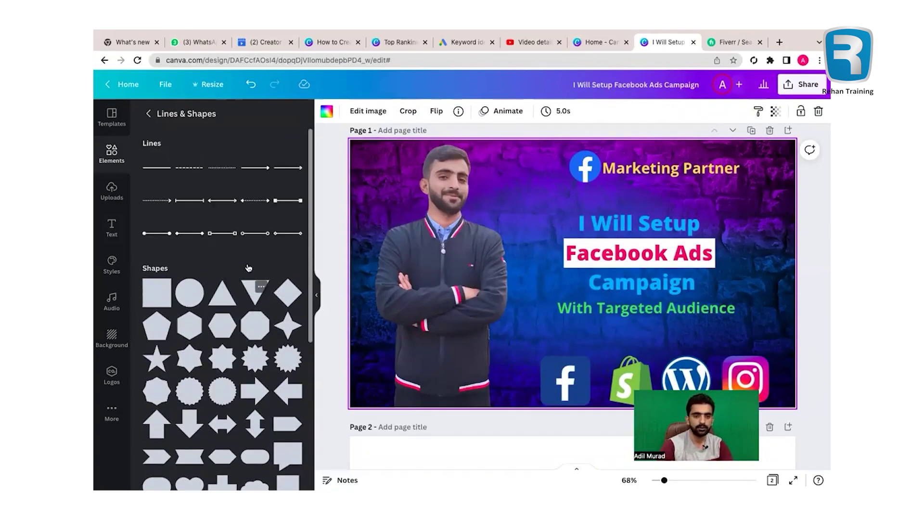
click(226, 204)
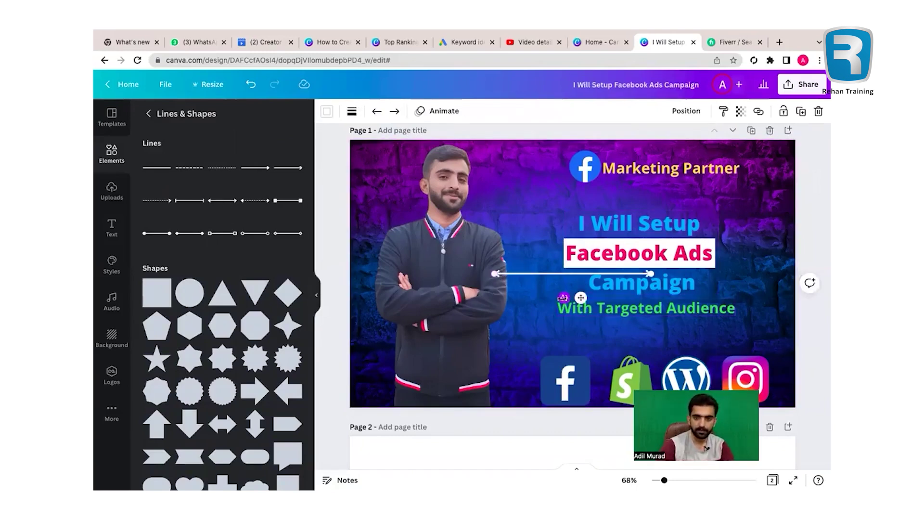
drag(565, 297, 661, 283)
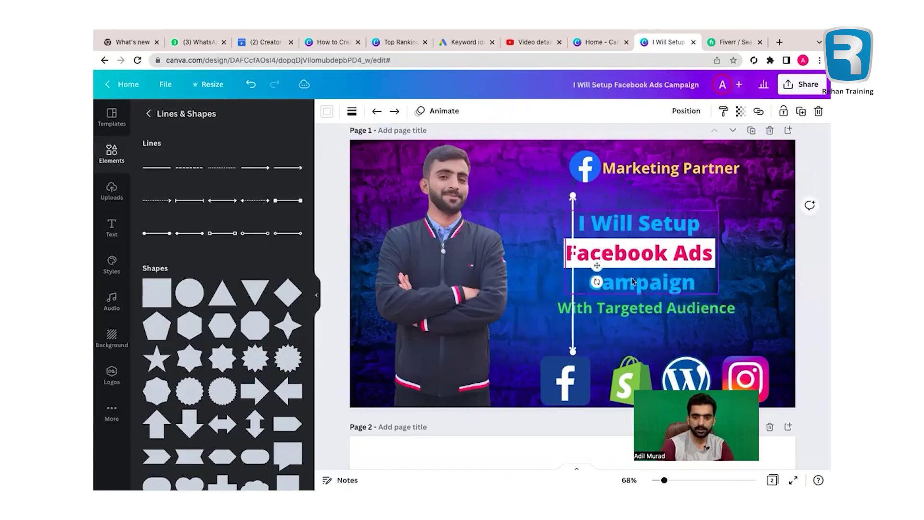
drag(596, 266, 542, 272)
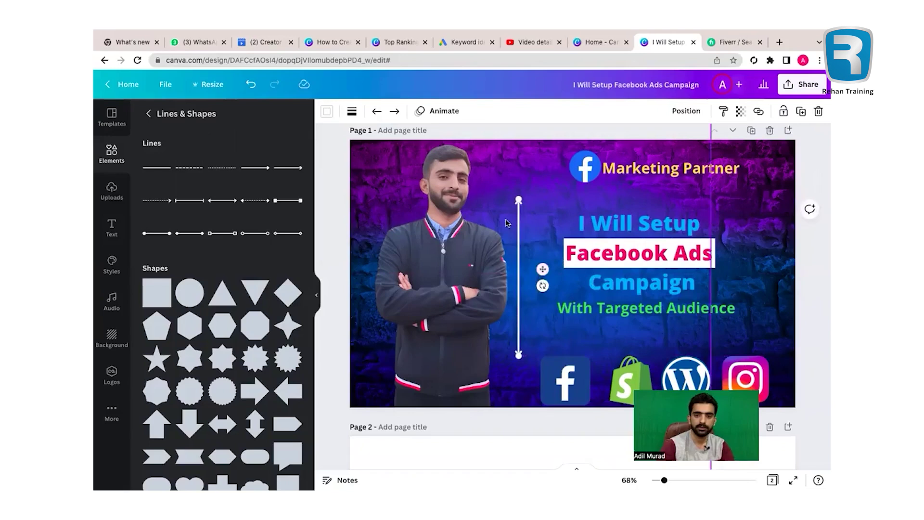
Set the vertical arrow's line weight to 9.
click(353, 113)
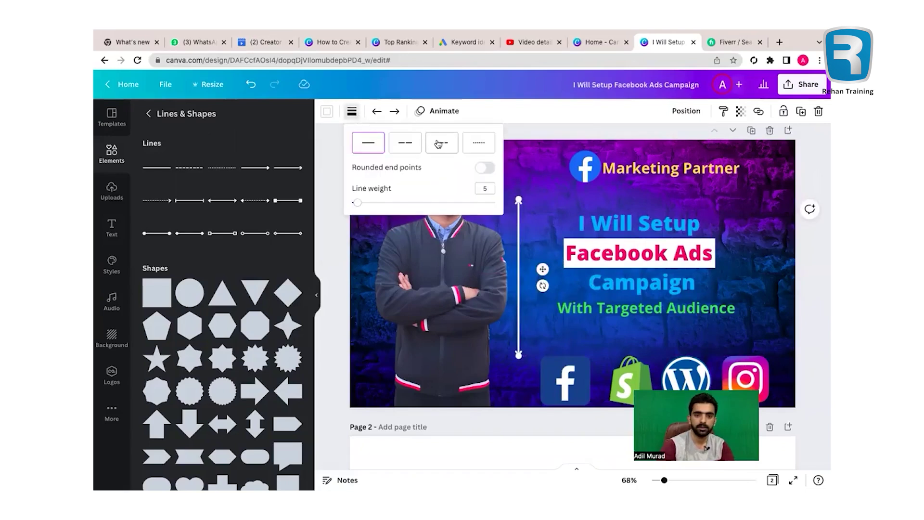
click(389, 204)
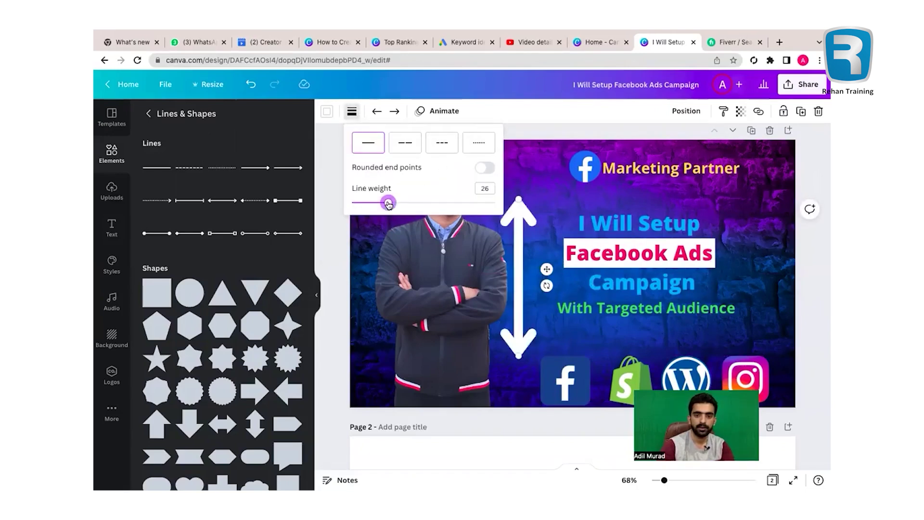
drag(387, 204, 364, 206)
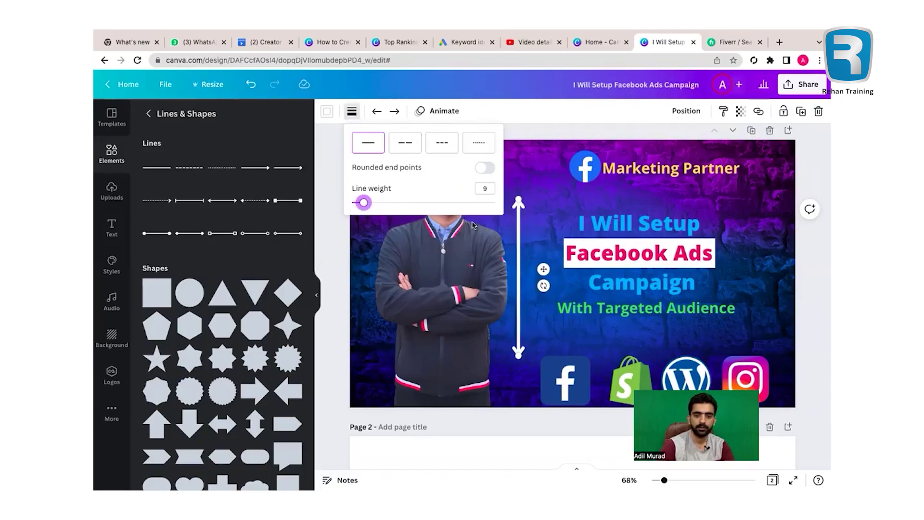
Shift the vertical double-headed arrow slightly towards the heading and recolour it bright pink from the default colours.
click(549, 202)
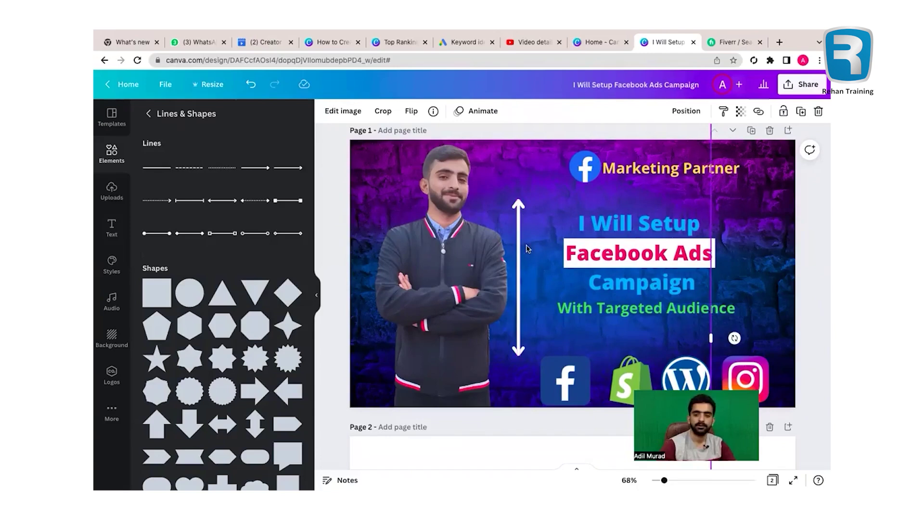
drag(520, 241, 529, 238)
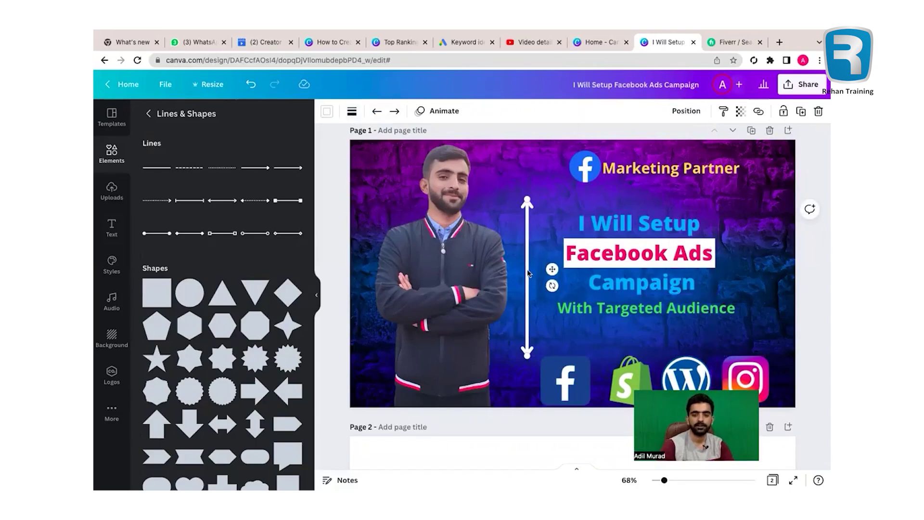
click(326, 112)
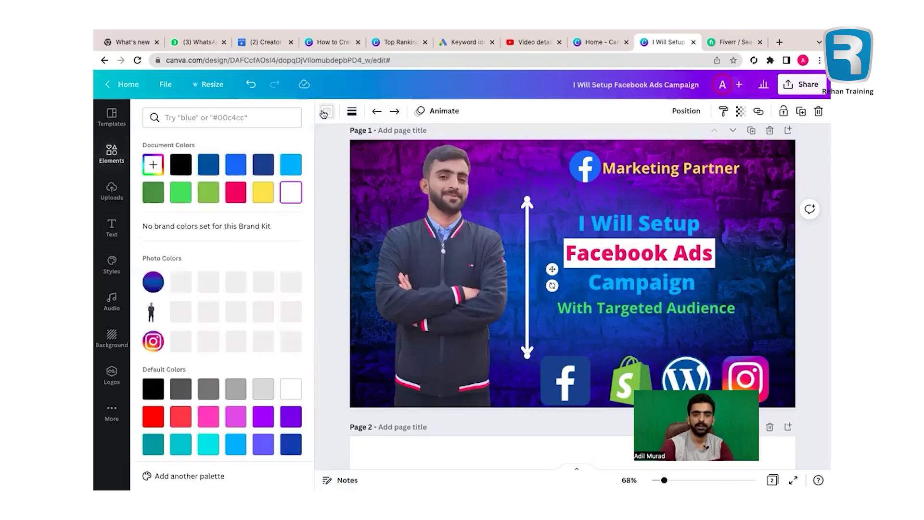
click(236, 193)
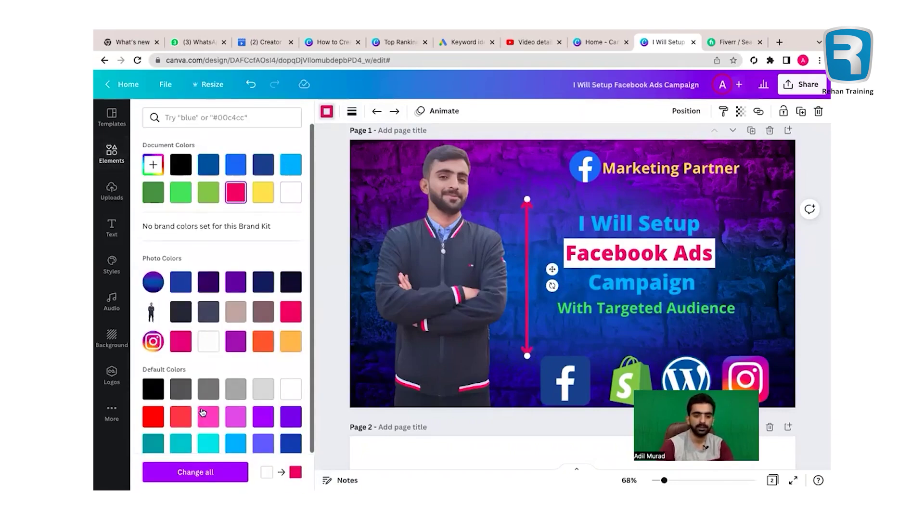
click(185, 419)
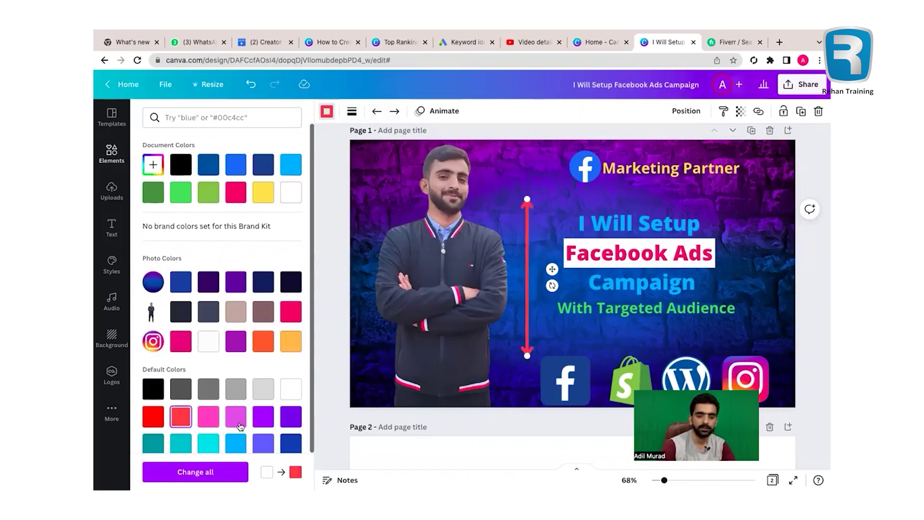
click(208, 417)
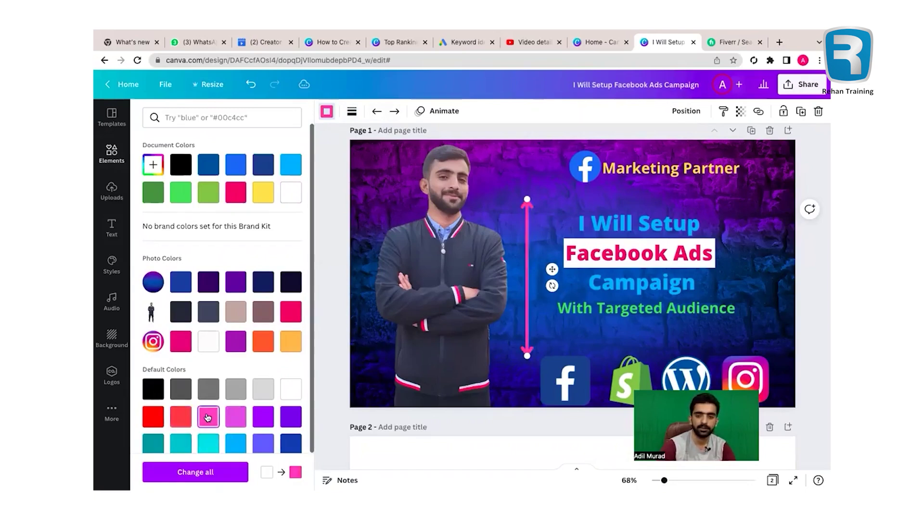
click(552, 174)
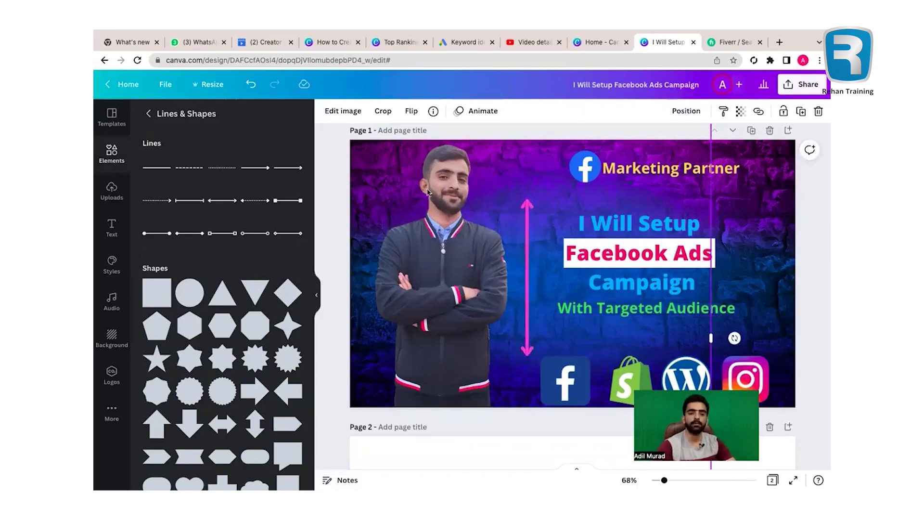
Insert an inverted triangle, rotate it and place it so it fills only the upper-left corner of the gig image.
click(252, 290)
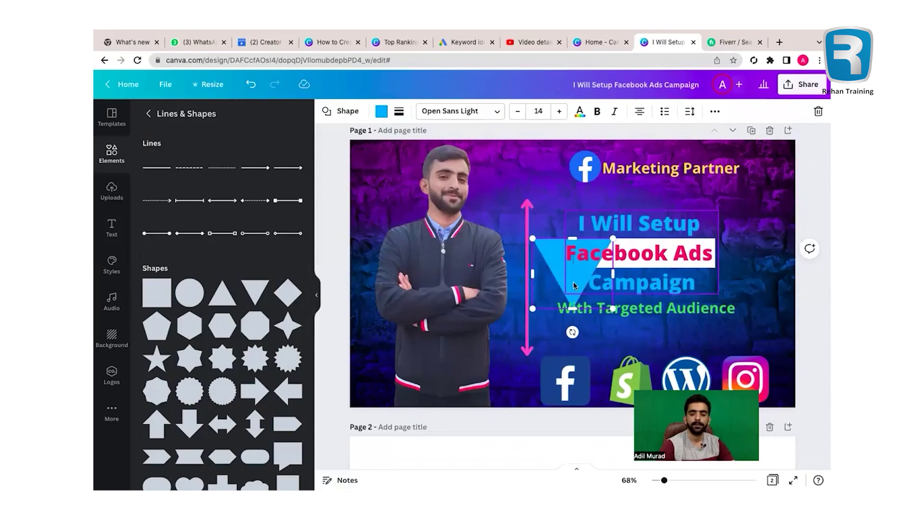
drag(552, 268, 392, 207)
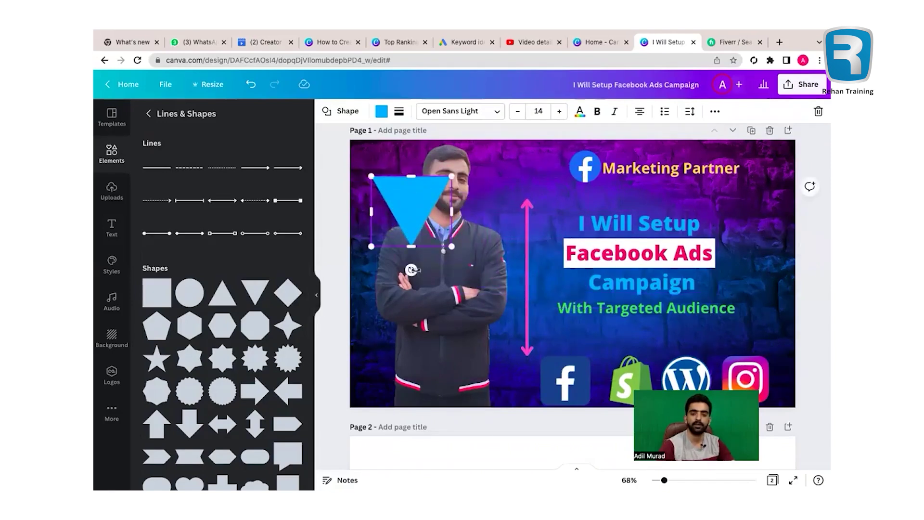
drag(411, 270, 359, 186)
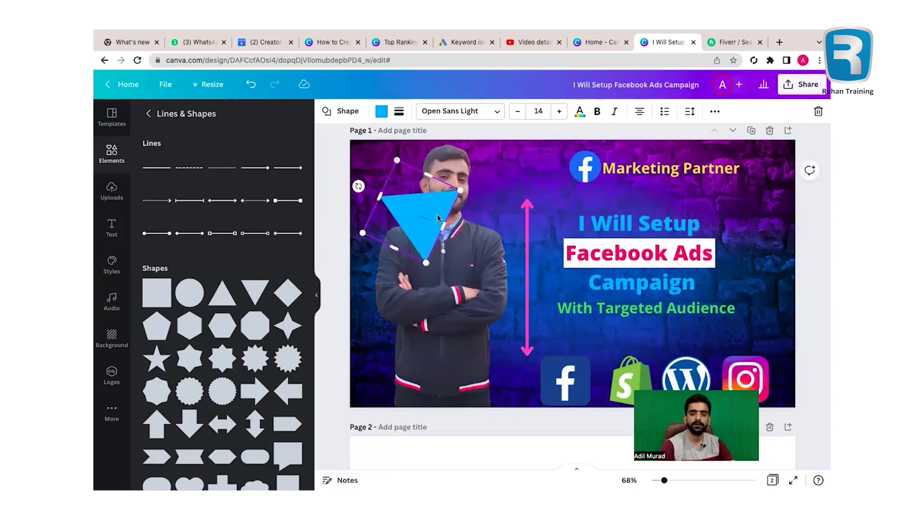
click(502, 204)
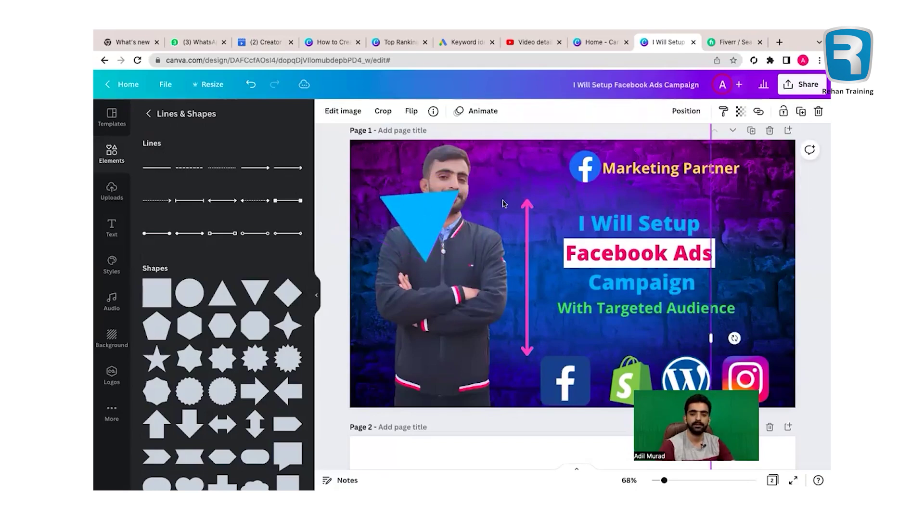
click(432, 207)
drag(431, 206, 356, 147)
click(396, 164)
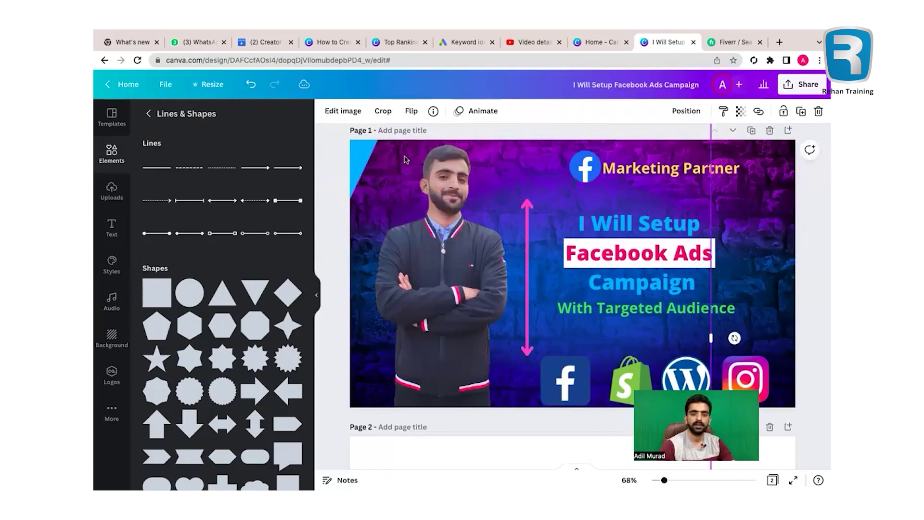
Try yellow, purple, red-pink, dark navy and orange fills on the corner triangle, settling on bright turquoise from the default colours.
click(360, 159)
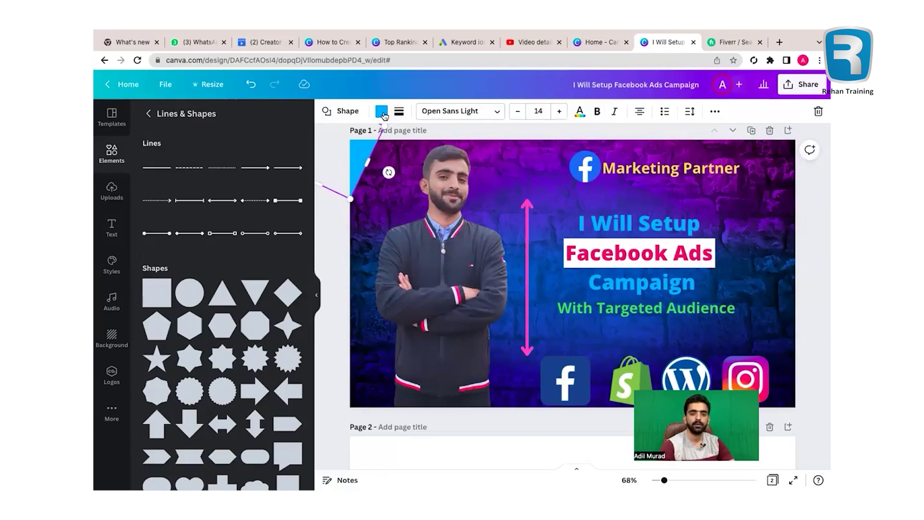
click(382, 113)
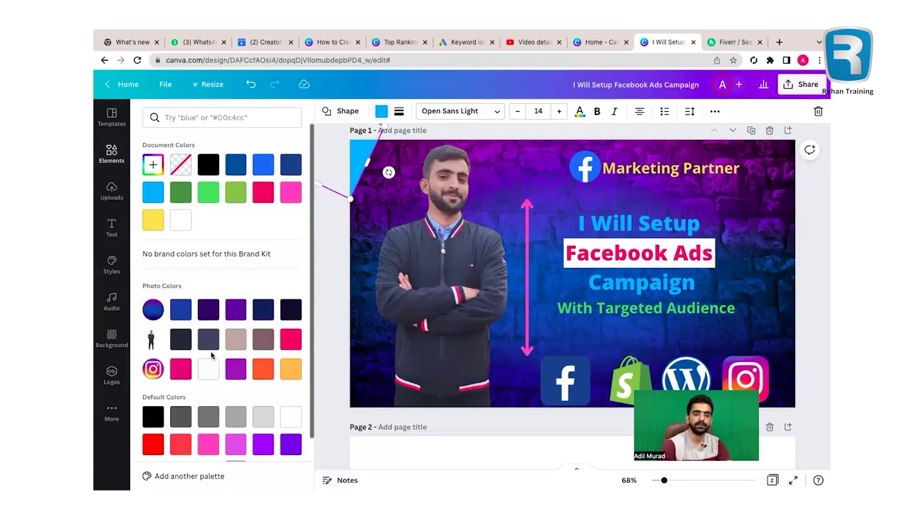
click(153, 220)
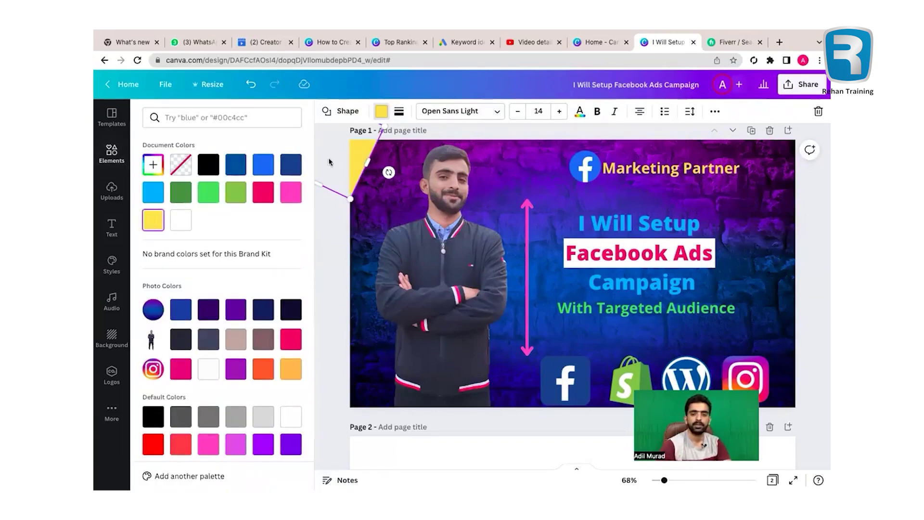
click(236, 311)
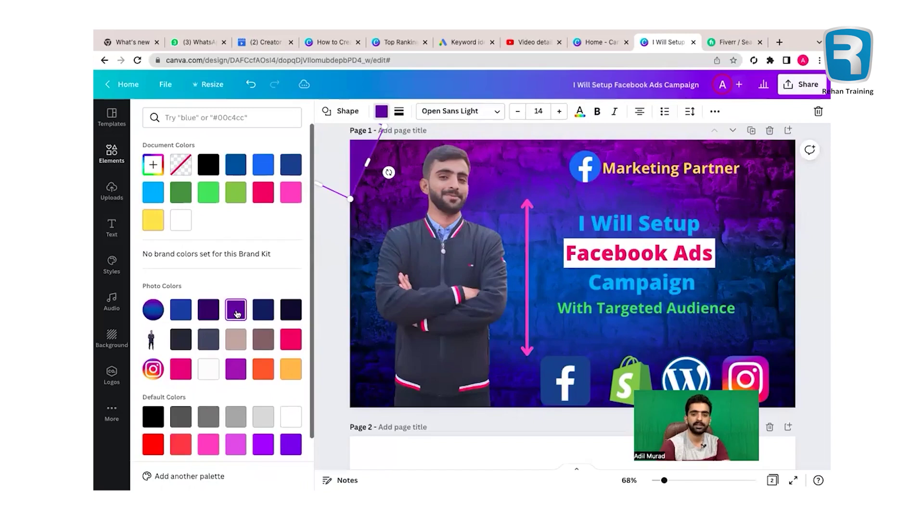
click(291, 341)
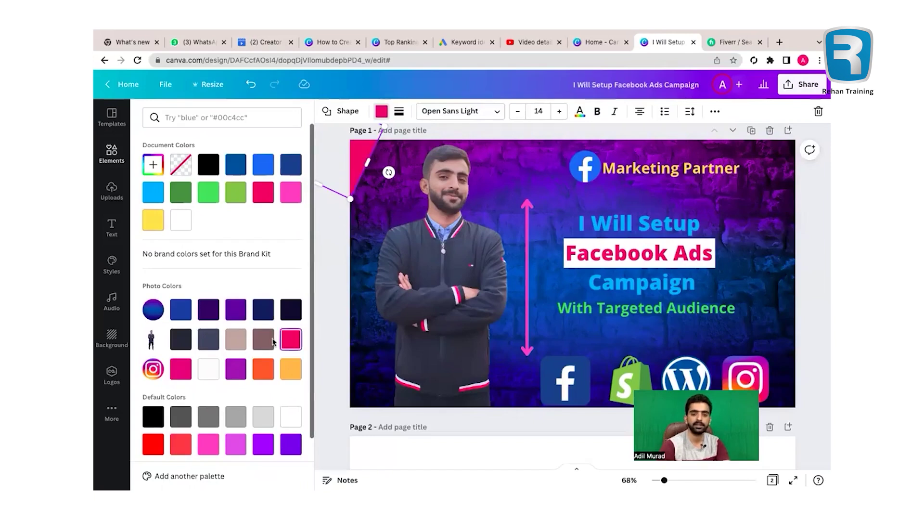
click(286, 314)
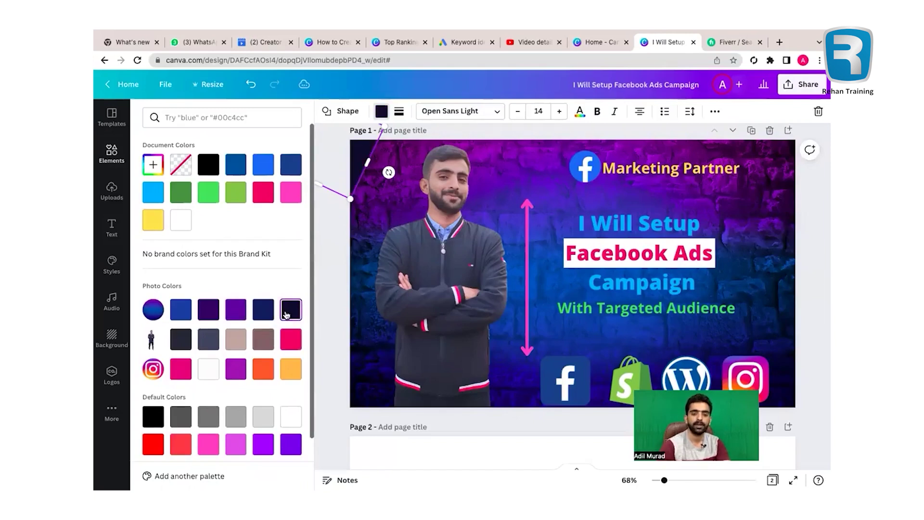
click(288, 372)
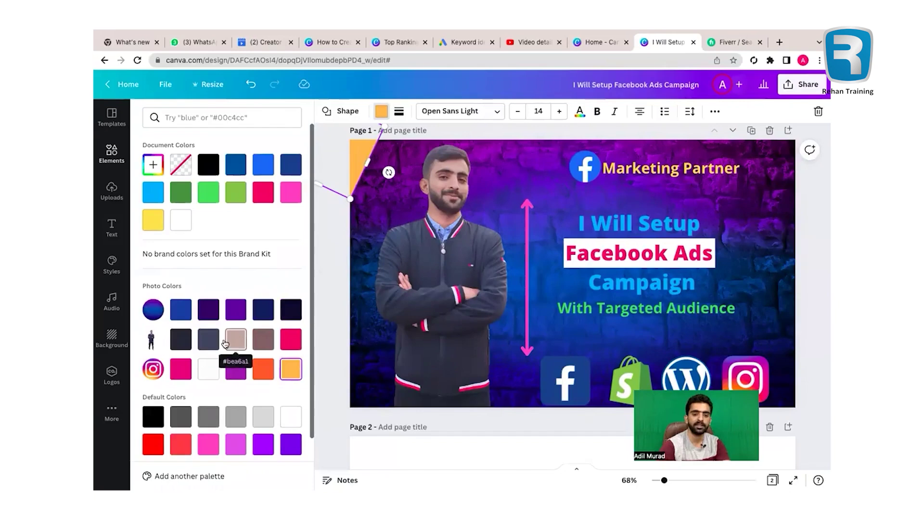
scroll(216, 406, down, 2)
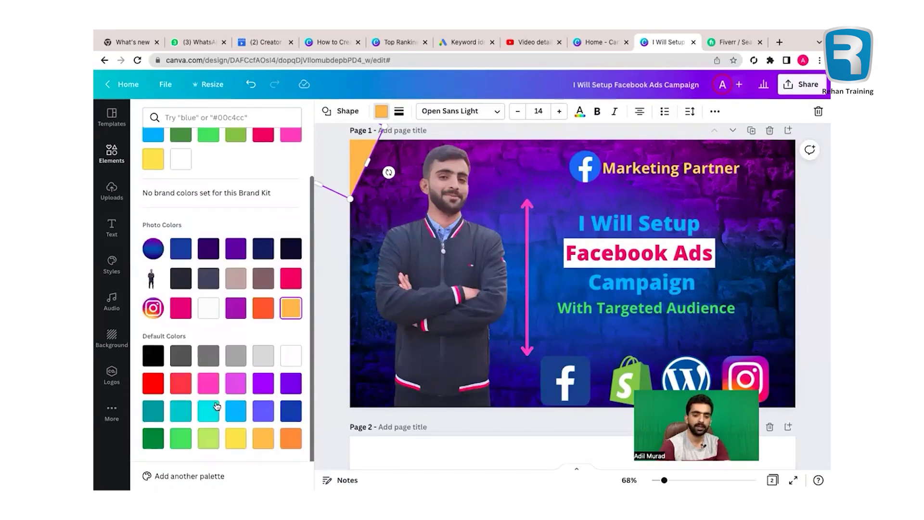
click(217, 407)
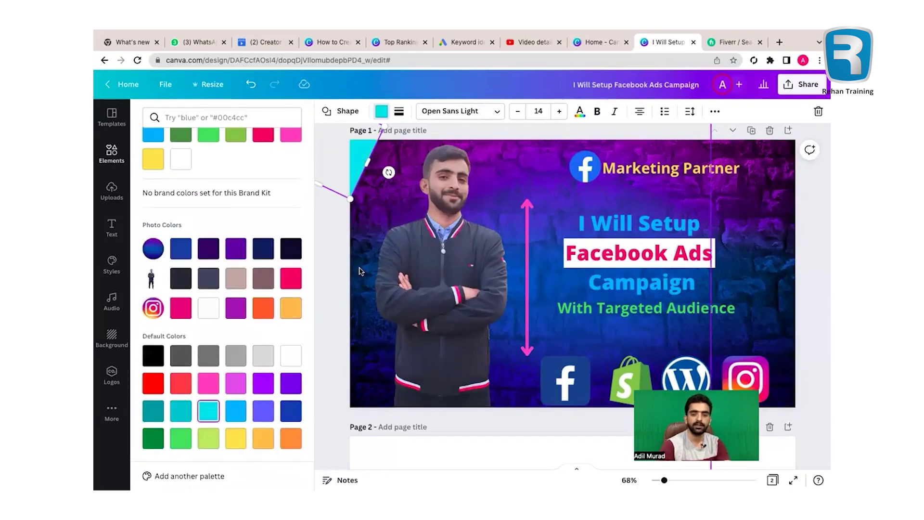
click(360, 271)
Duplicate the turquoise triangle, then rotate and place the copy across the upper-right corner of the gig image.
click(361, 159)
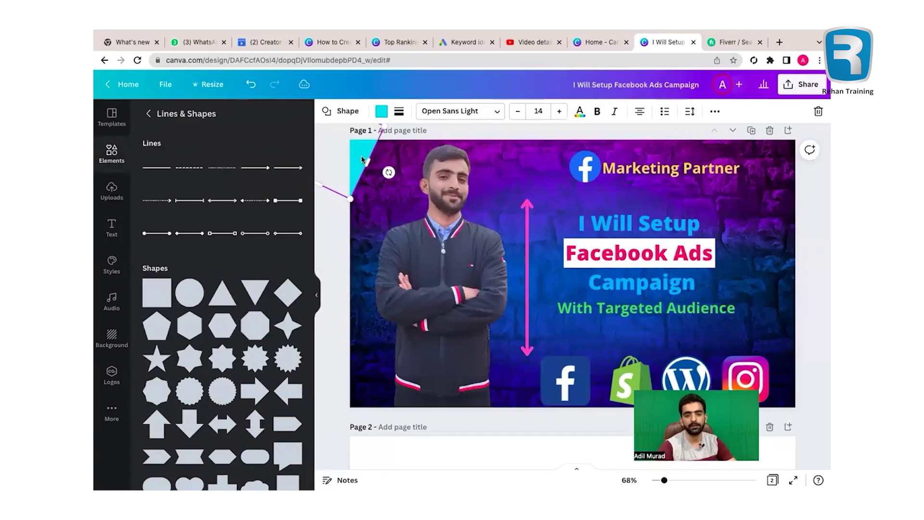
click(711, 111)
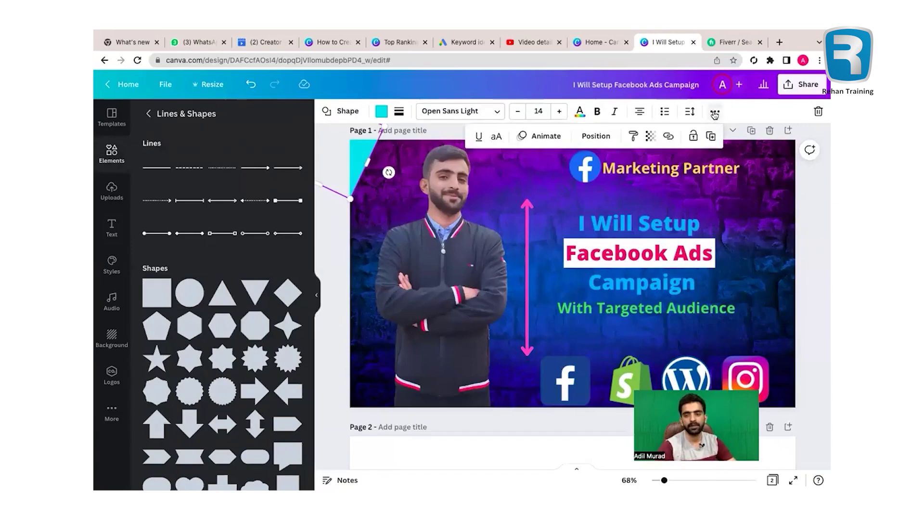
click(710, 137)
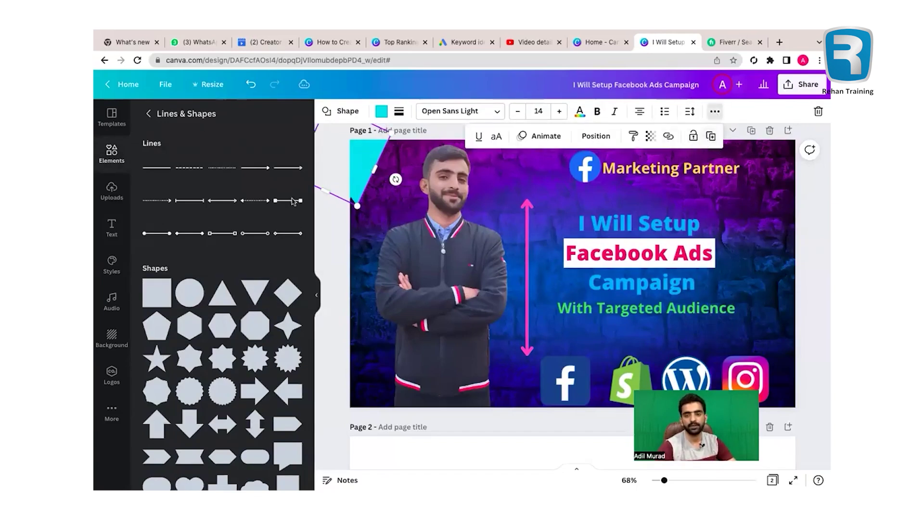
drag(370, 166, 773, 193)
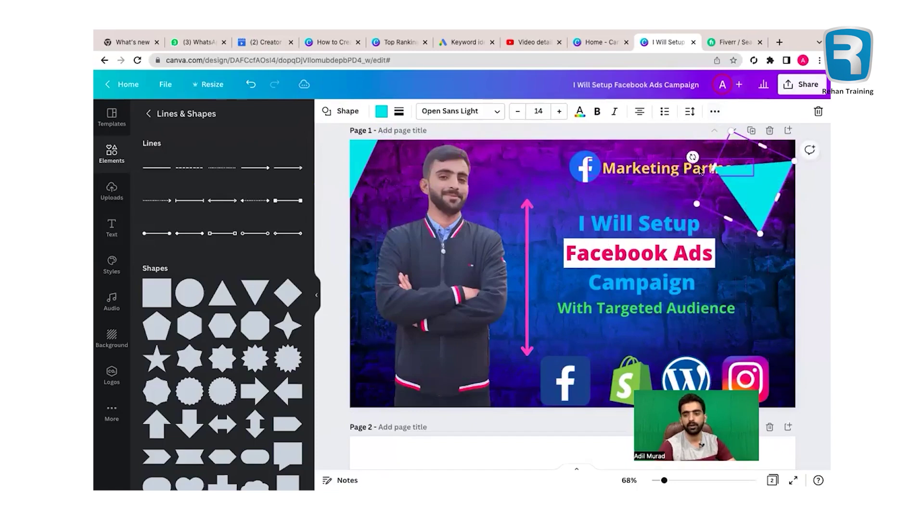
mouse_move(713, 122)
mouse_down()
mouse_move(802, 92)
mouse_move(802, 113)
mouse_move(707, 118)
mouse_up()
drag(766, 185, 795, 150)
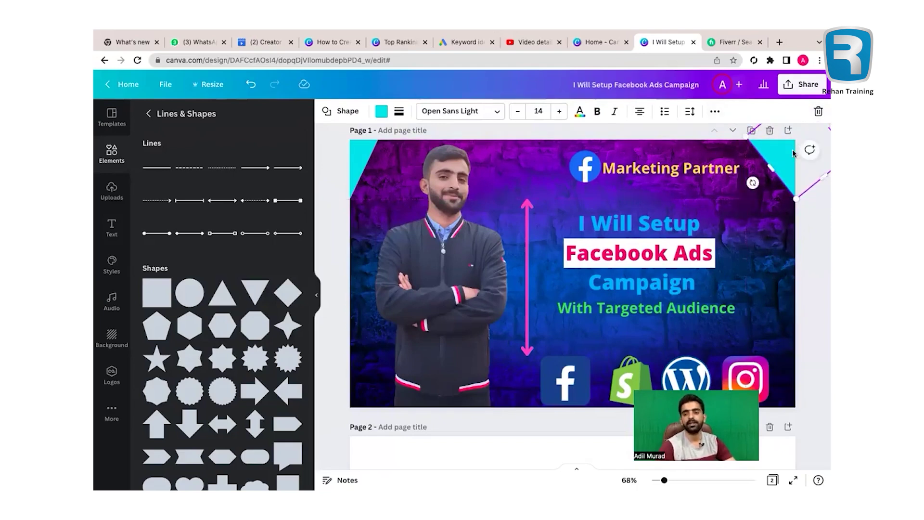
click(500, 167)
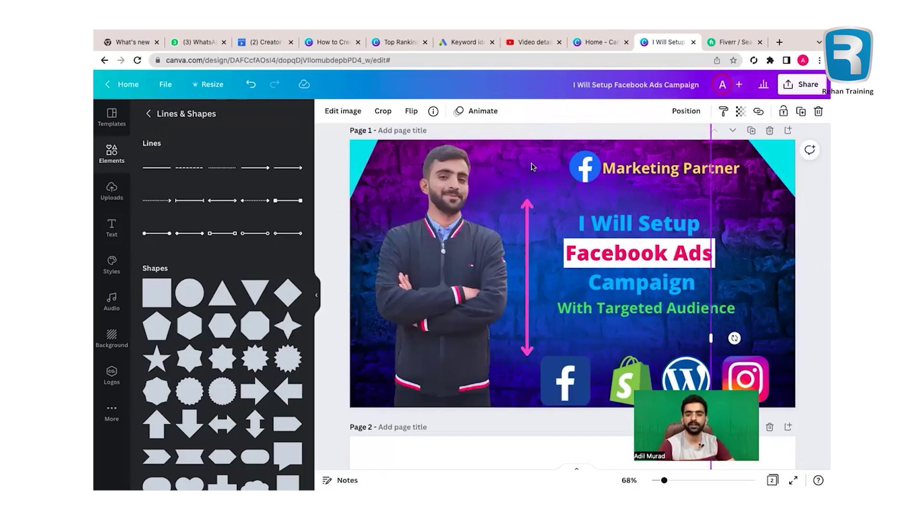
Download only page 1 of the design as a PNG and open the downloaded file.
click(759, 235)
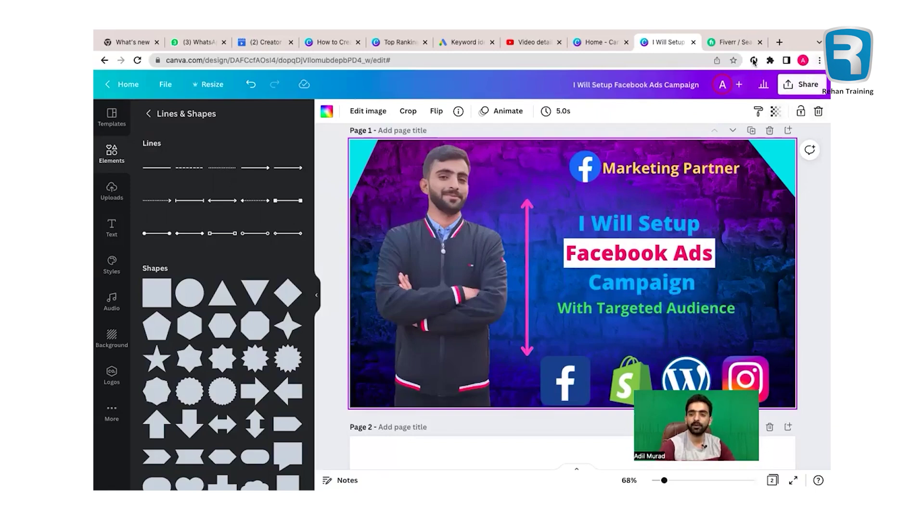
click(799, 84)
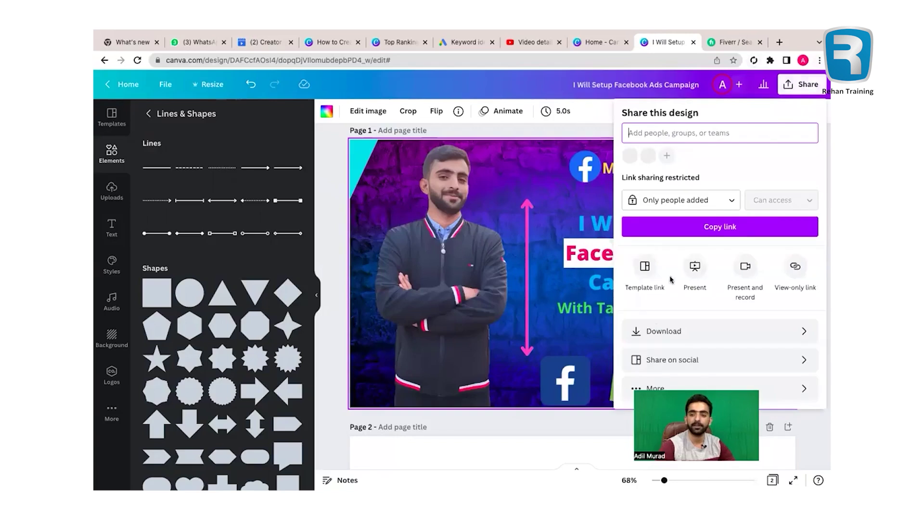
click(721, 330)
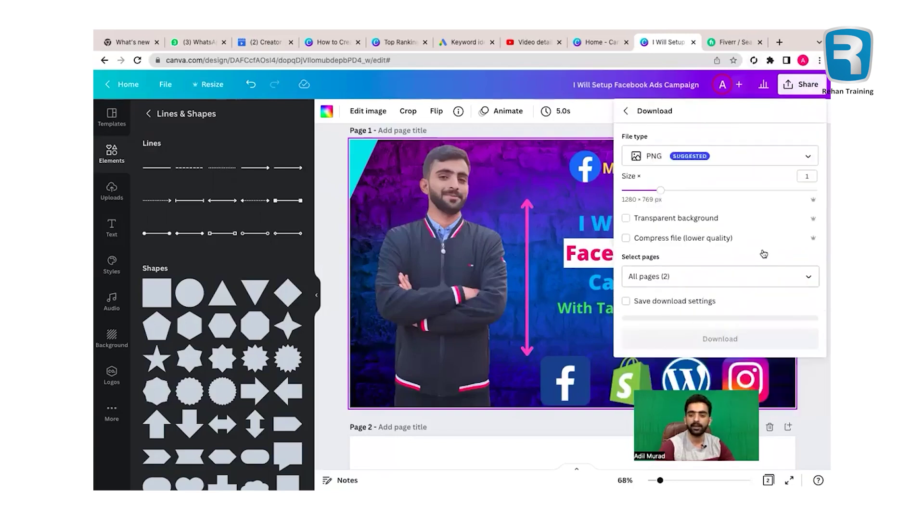
click(811, 279)
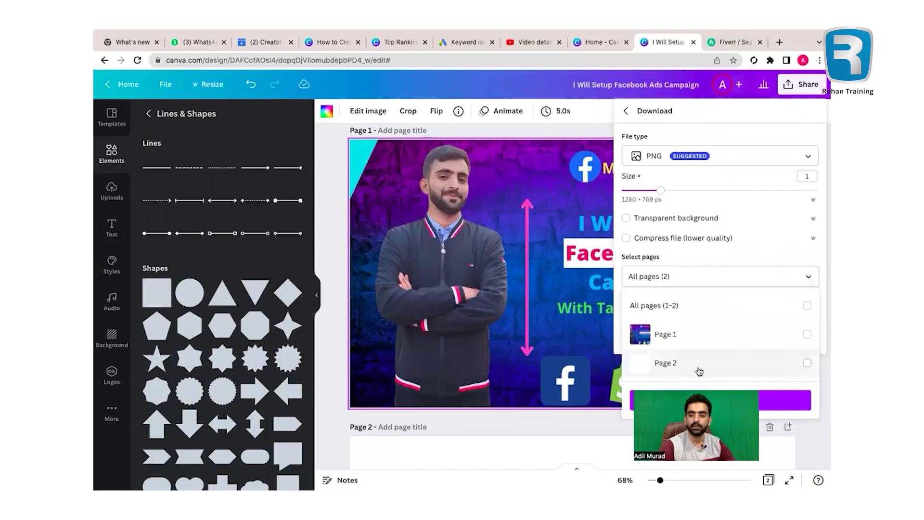
click(807, 337)
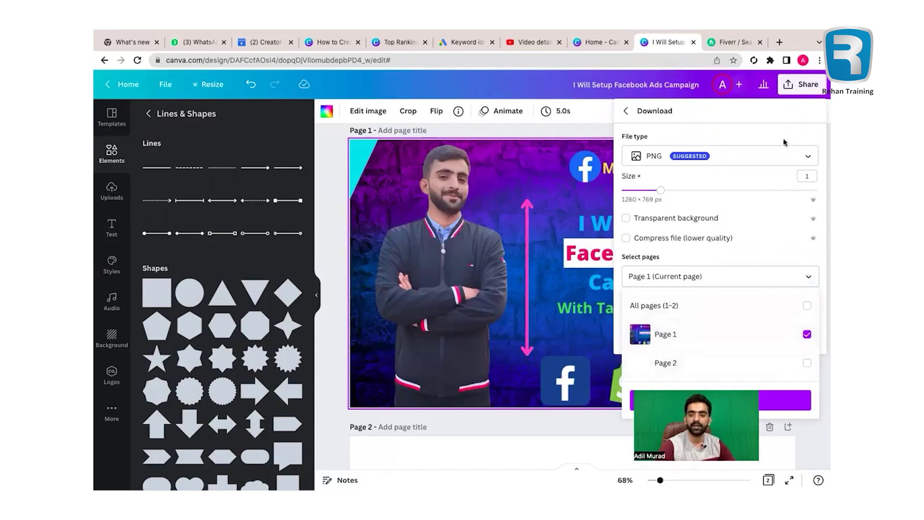
click(766, 140)
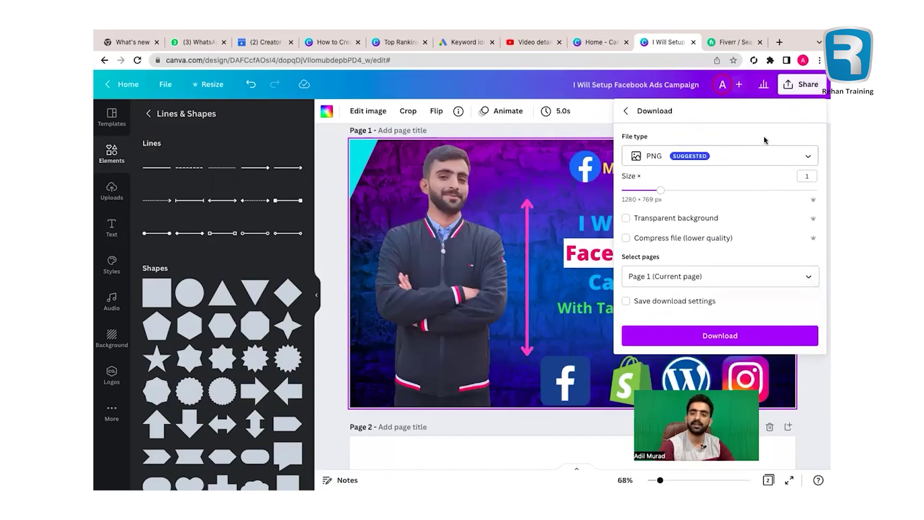
click(711, 334)
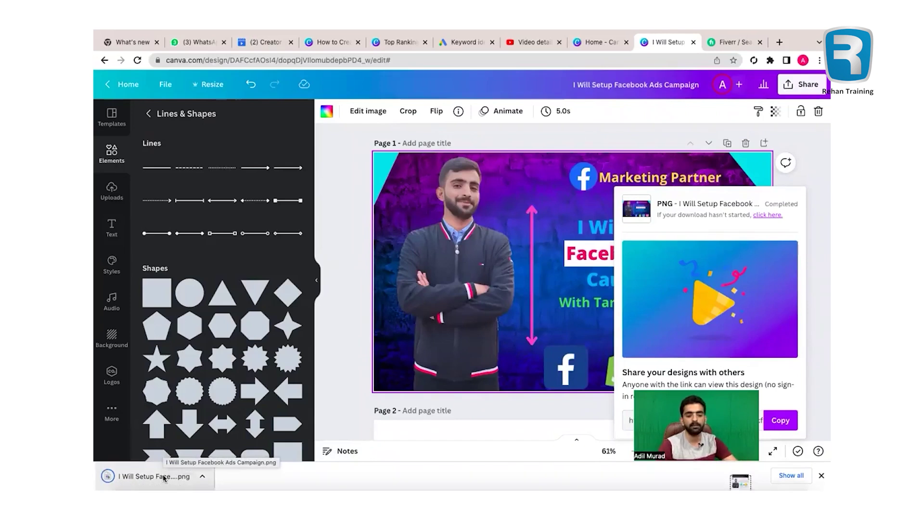
click(164, 476)
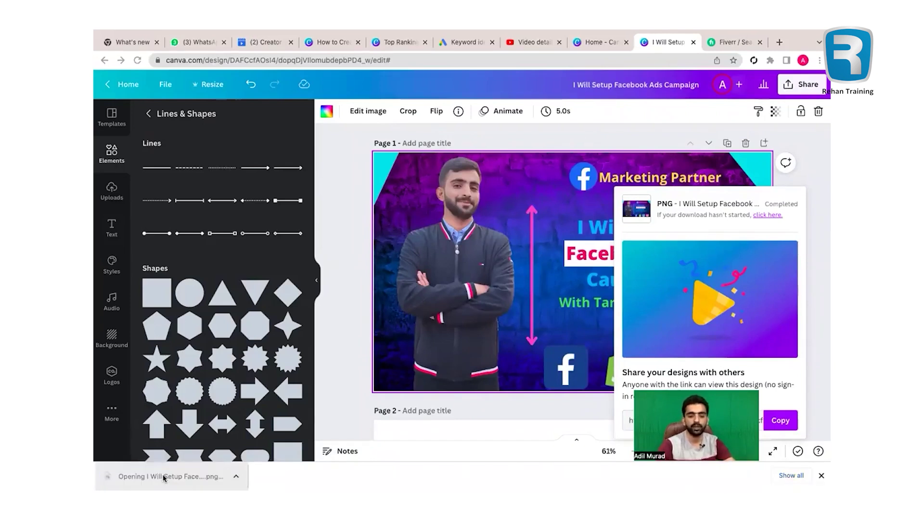